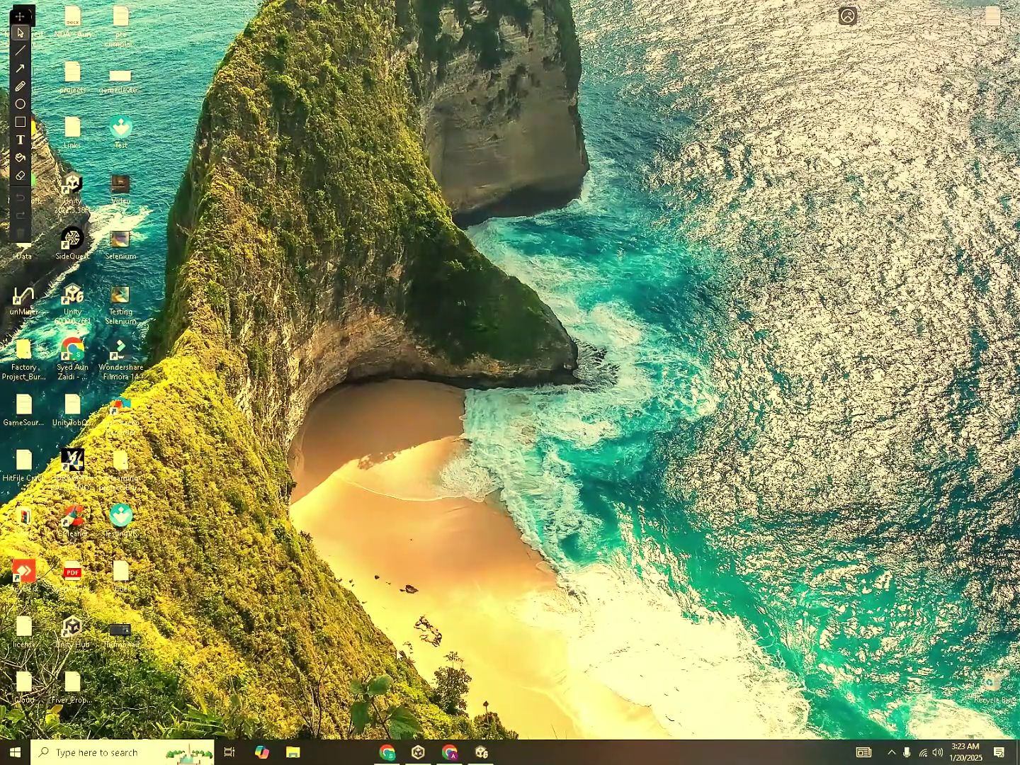
- Search the web in Chrome for the Unity Hub download, open Unity's official download page, and minimize the browser
click(387, 752)
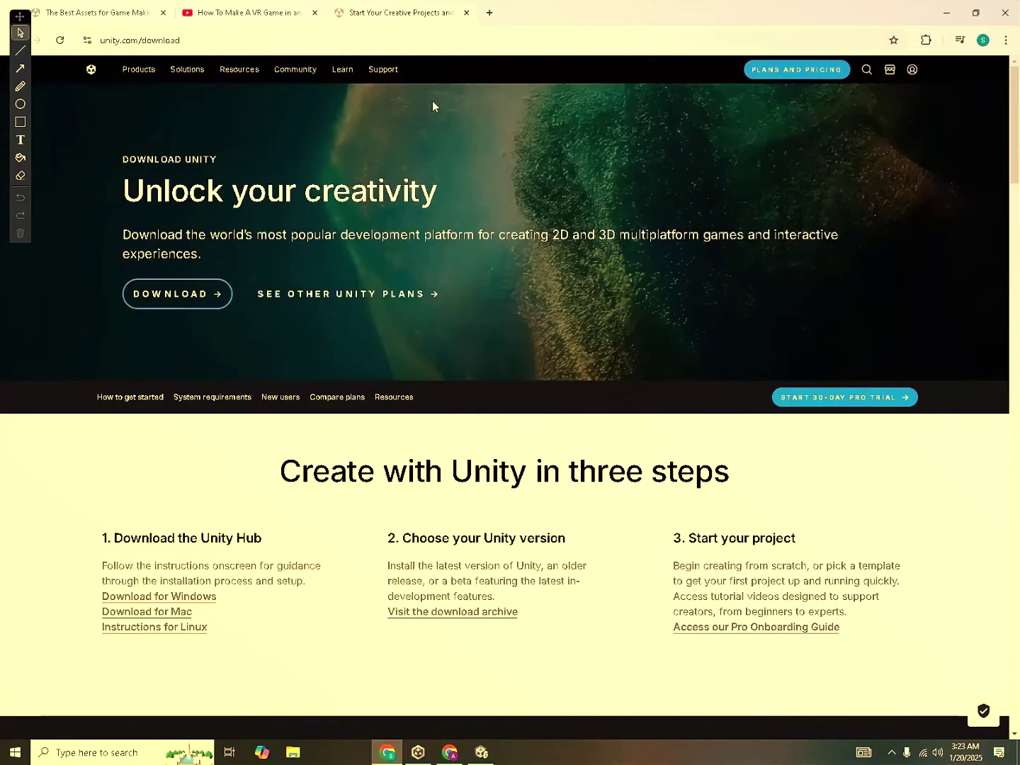
click(489, 12)
text(dow)
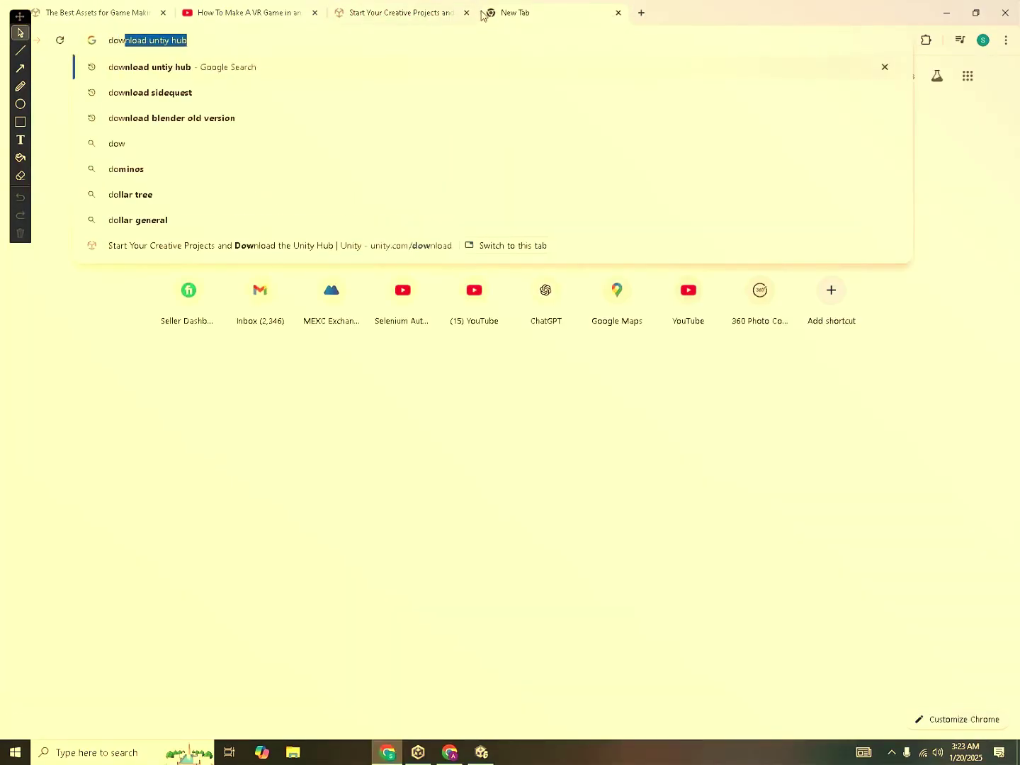
text(nload)
key(Return)
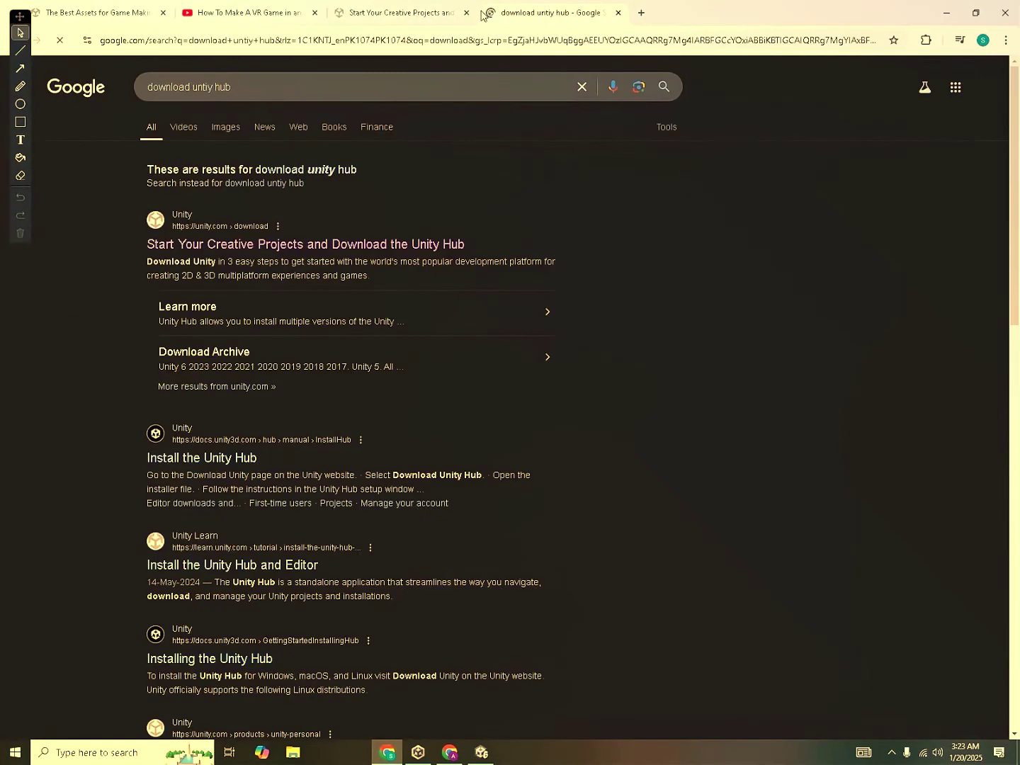
click(399, 250)
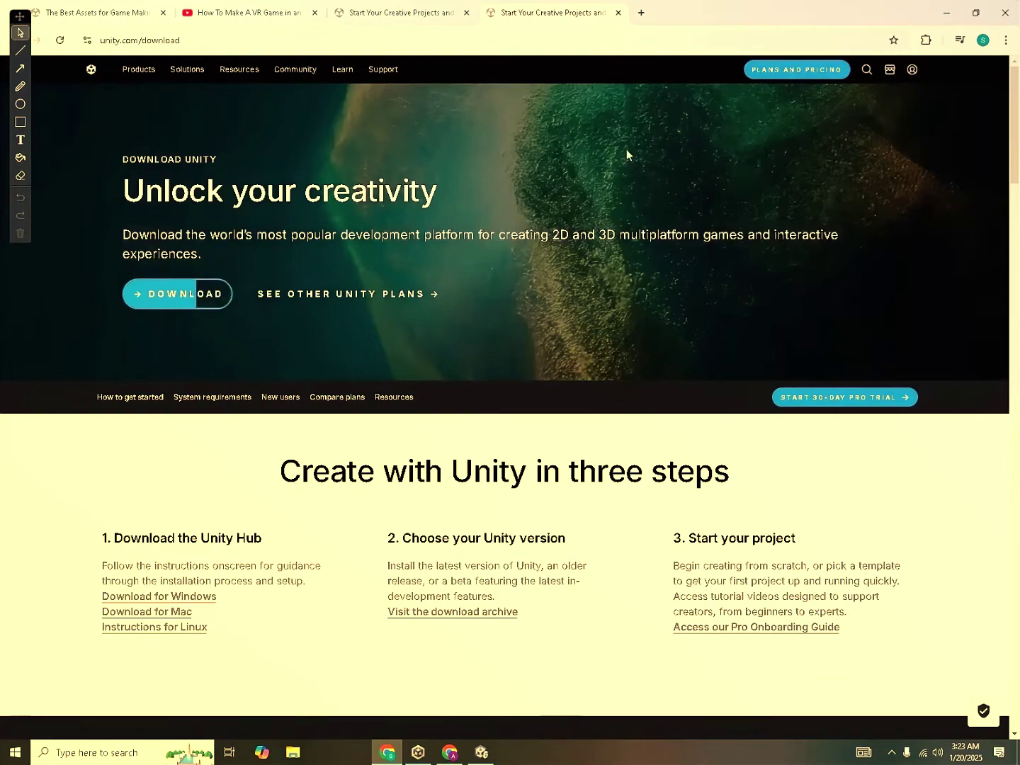
click(947, 14)
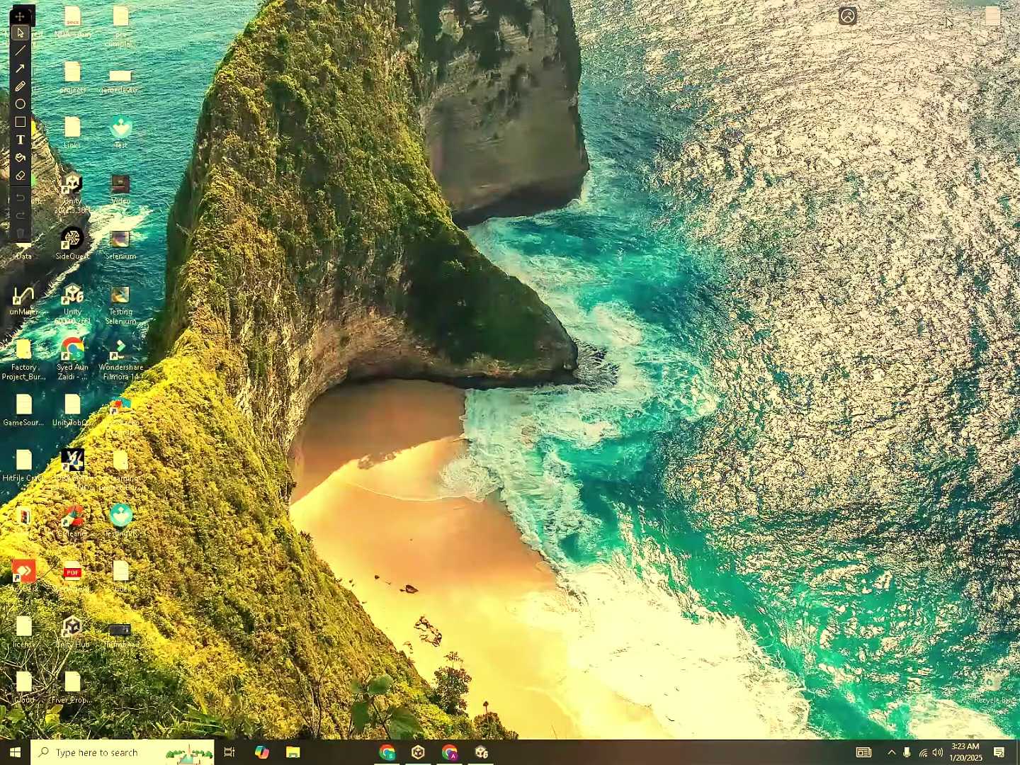
- Switch to Unity Hub, review the licenses in the preferences and the options for adding a new license, and close the preferences
click(420, 751)
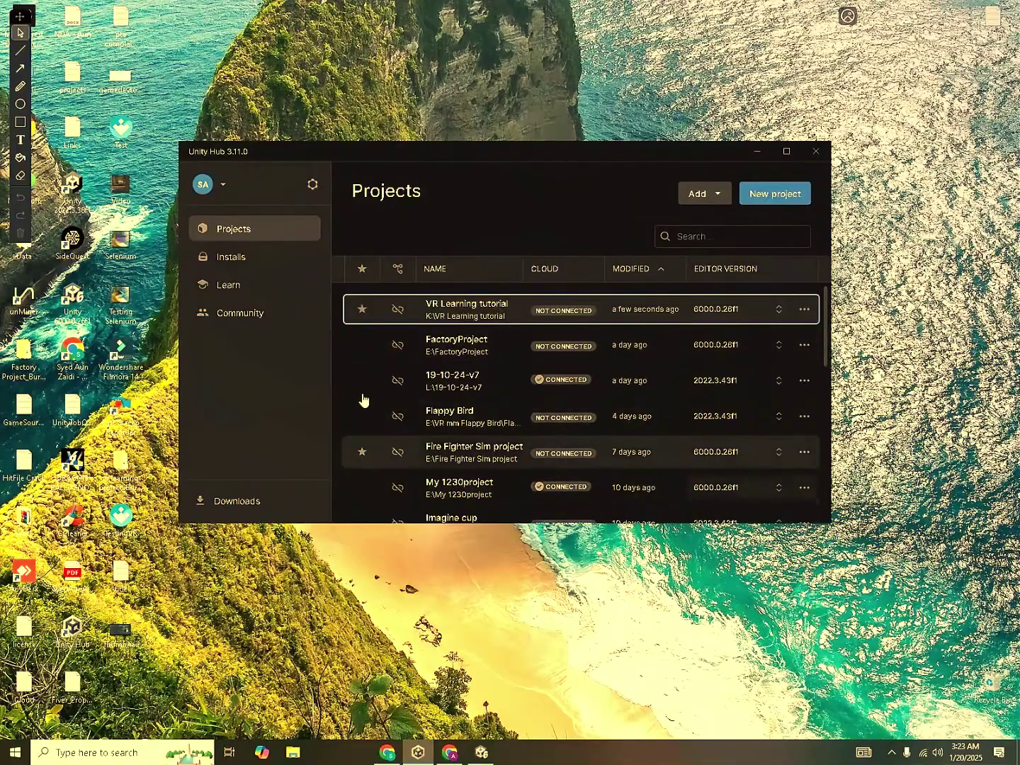
click(222, 198)
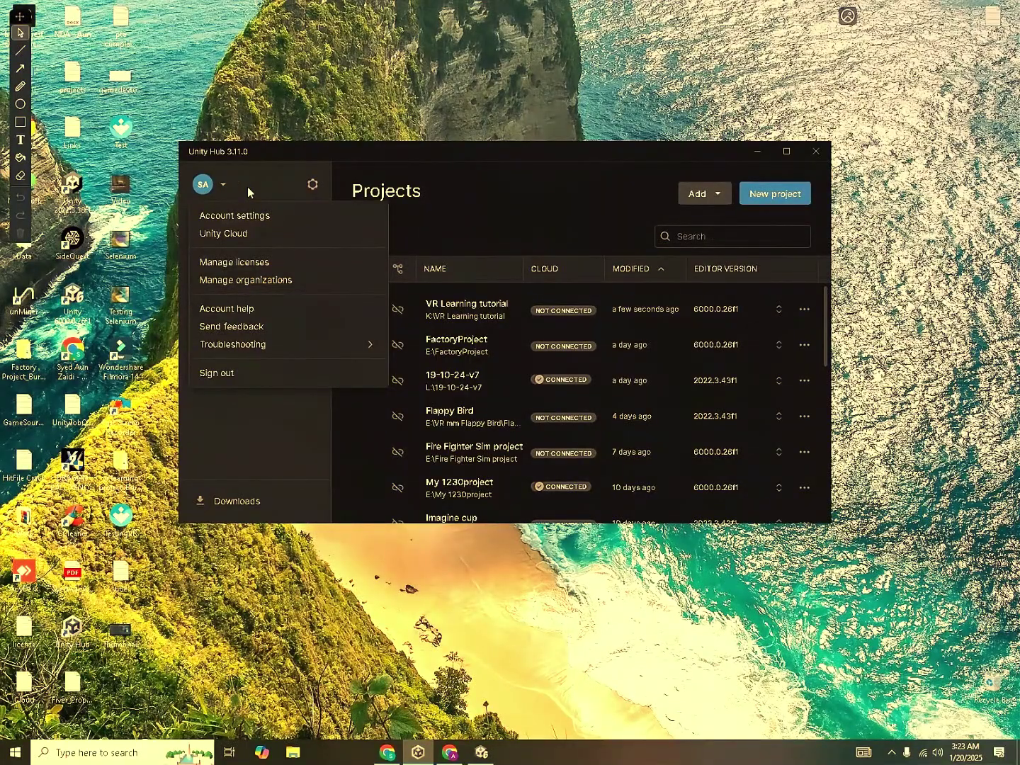
click(278, 185)
click(310, 188)
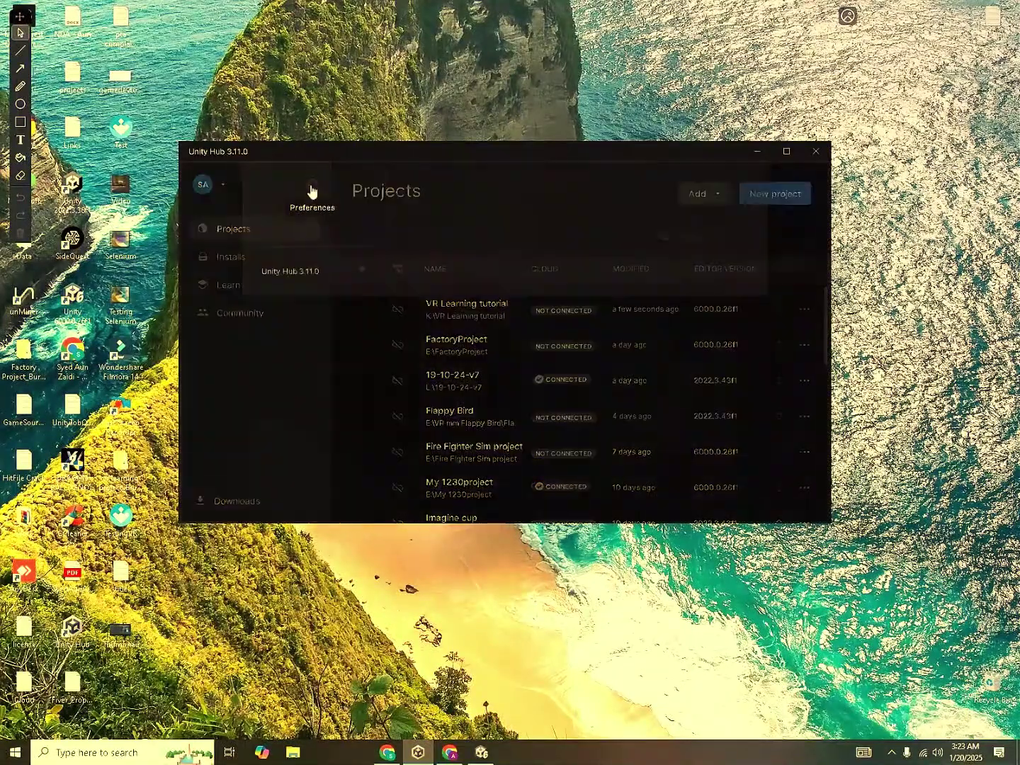
click(294, 305)
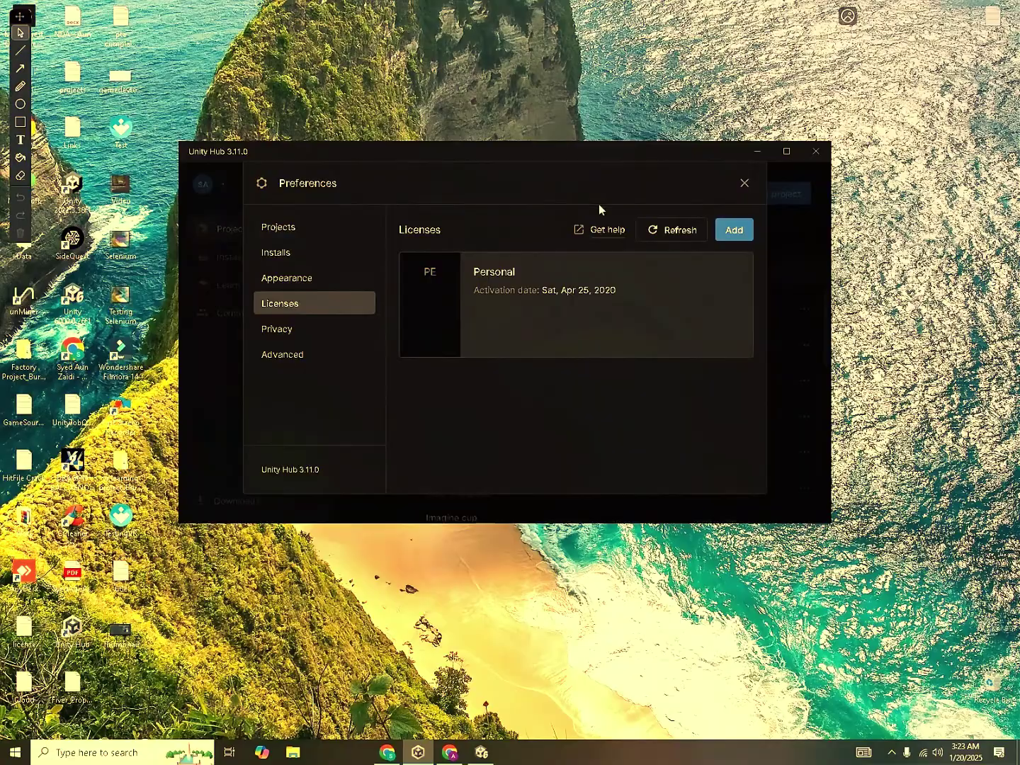
click(724, 232)
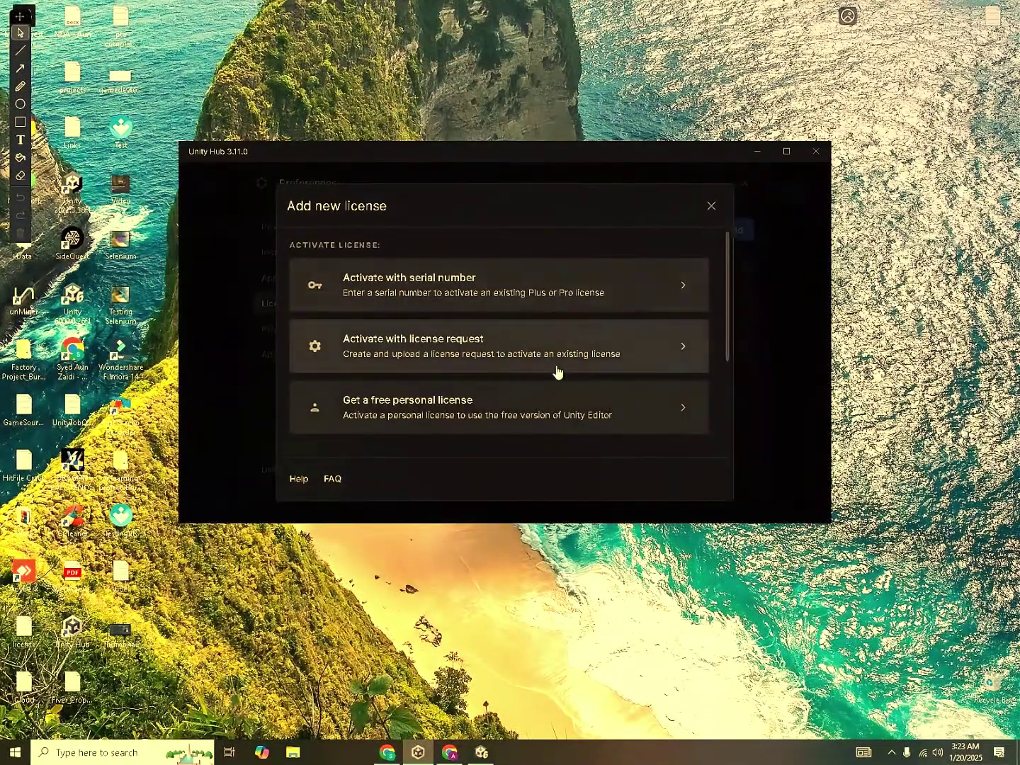
click(711, 205)
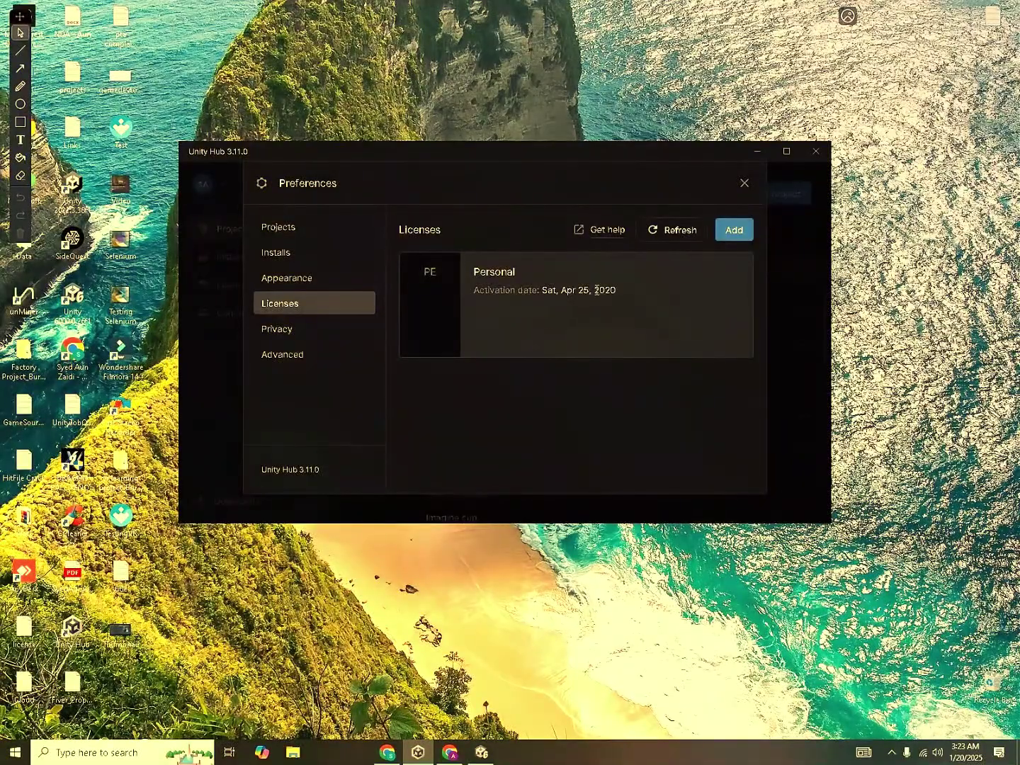
click(744, 184)
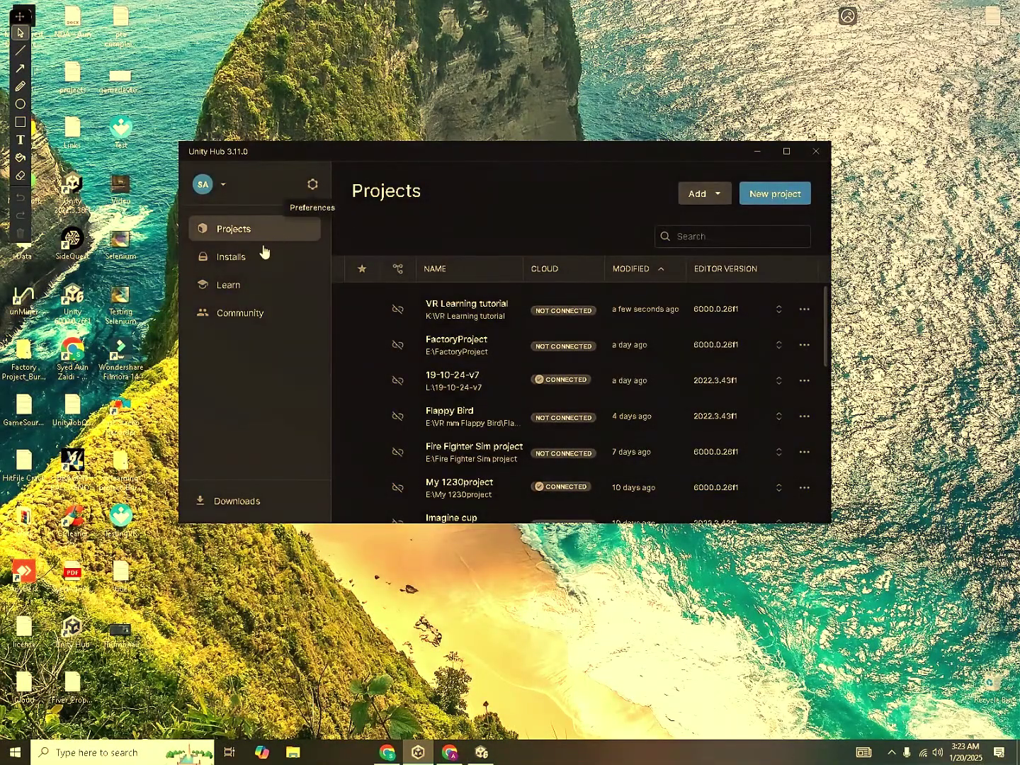
- Review the installed editors and the modules offered for installing Unity 6 (6000.0.34f1), and close the installer without installing
click(234, 257)
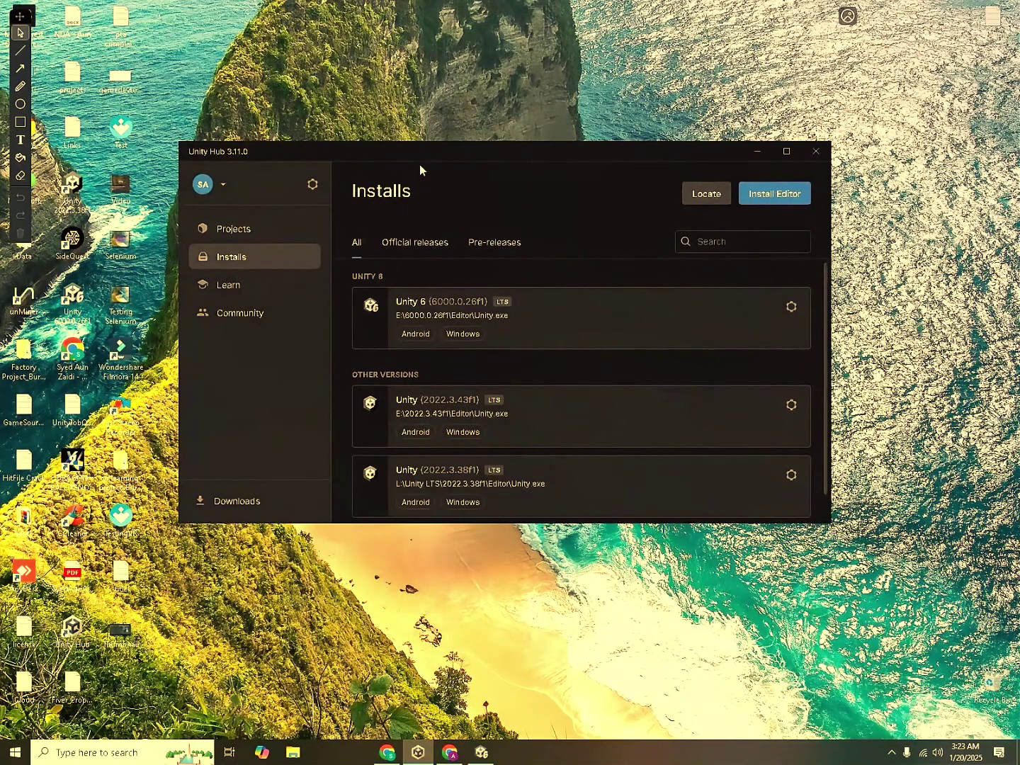
drag(426, 156, 439, 129)
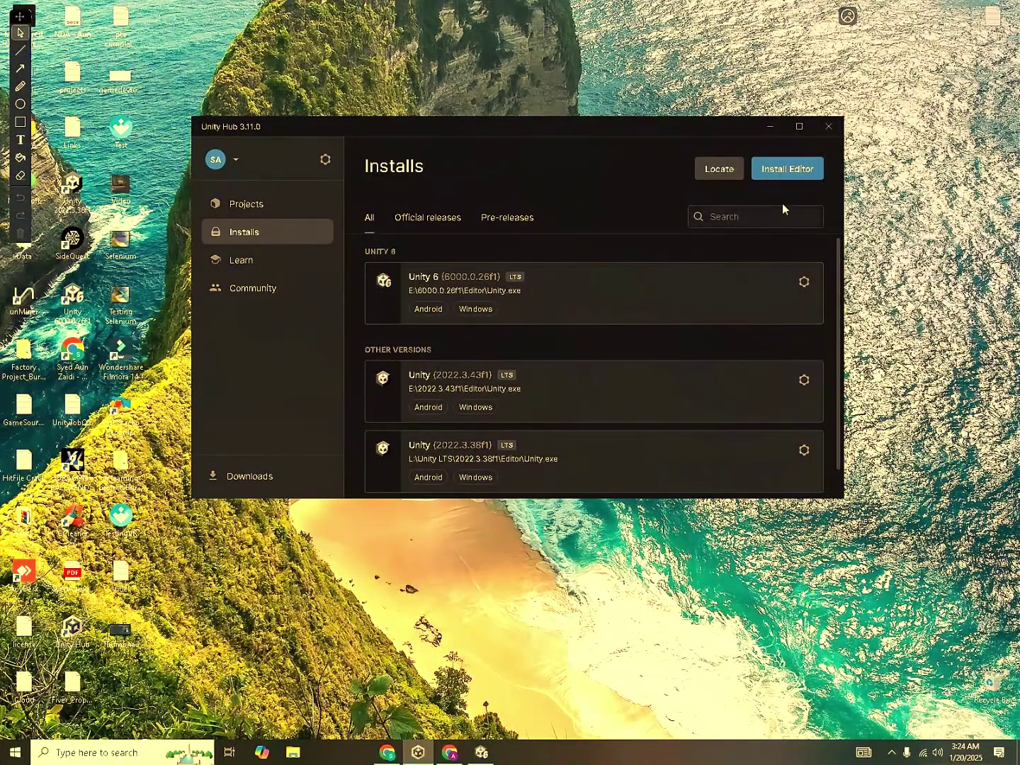
click(794, 170)
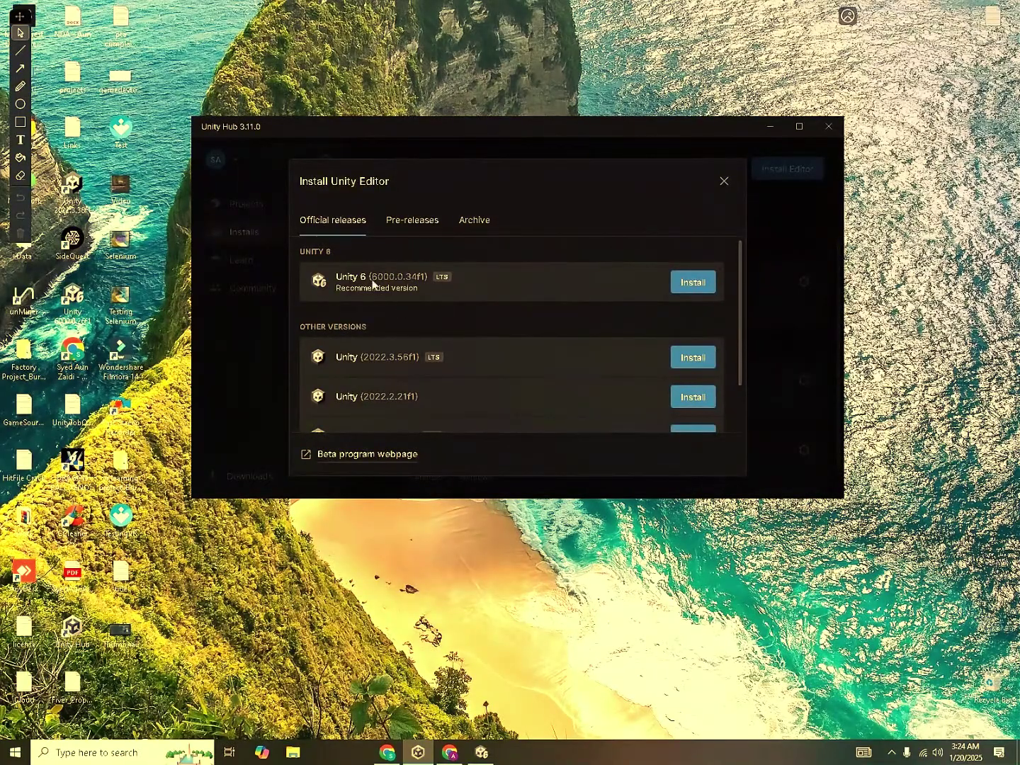
click(680, 286)
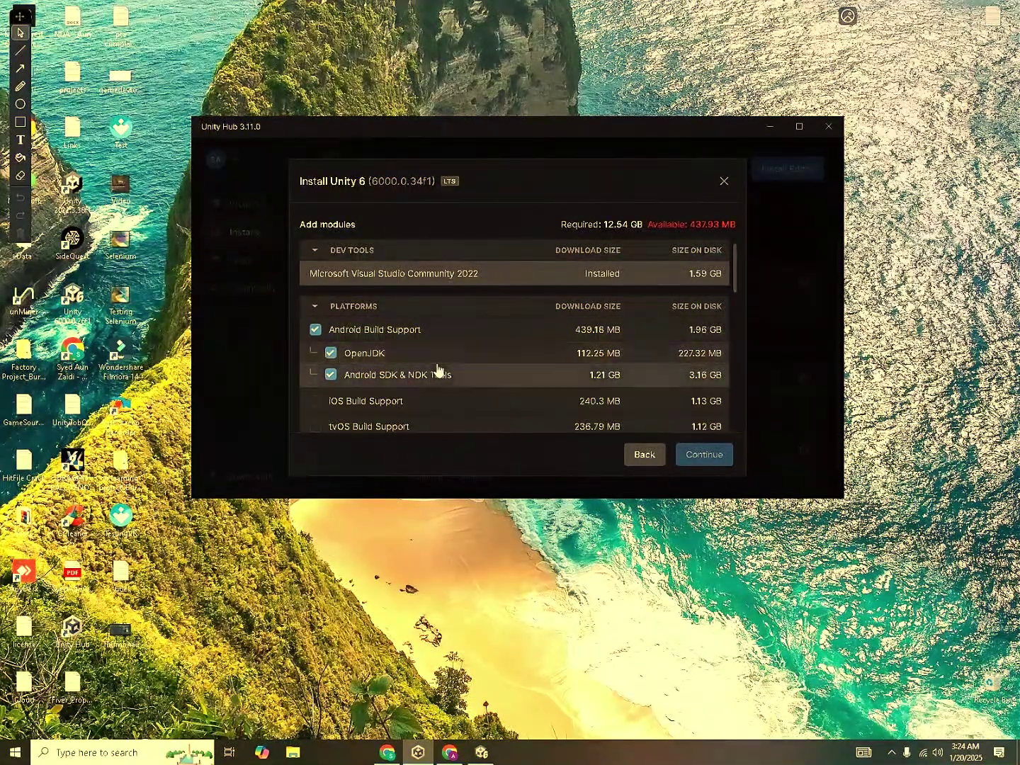
scroll(437, 370, down, 5)
scroll(439, 369, down, 2)
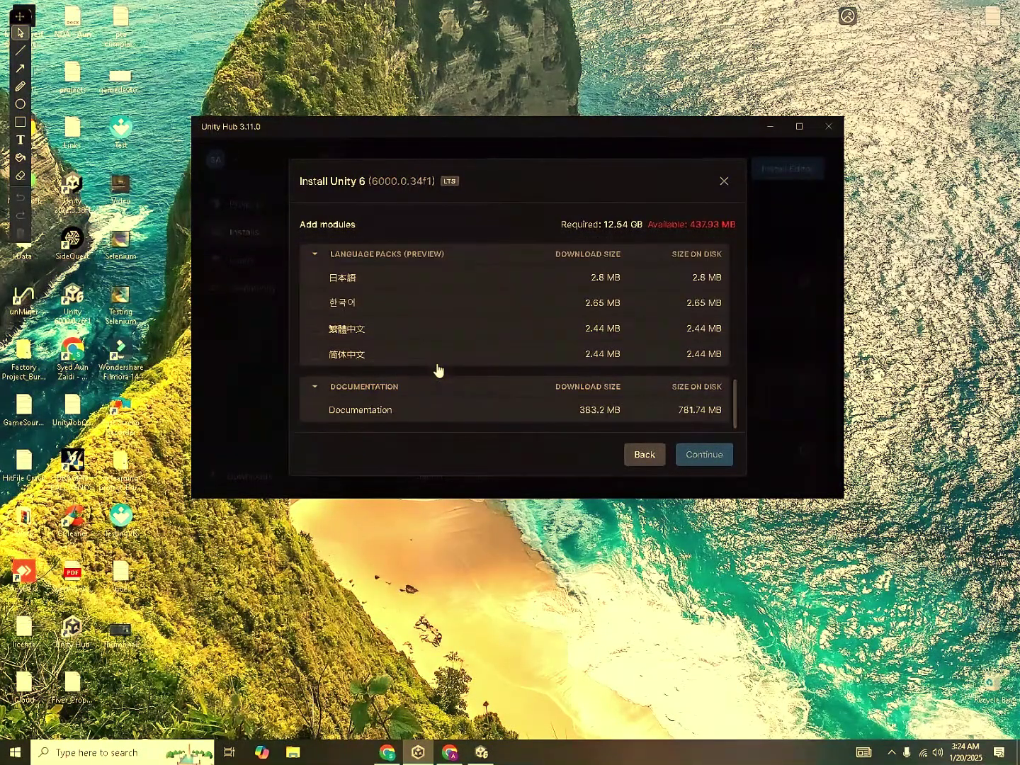
click(354, 415)
click(724, 185)
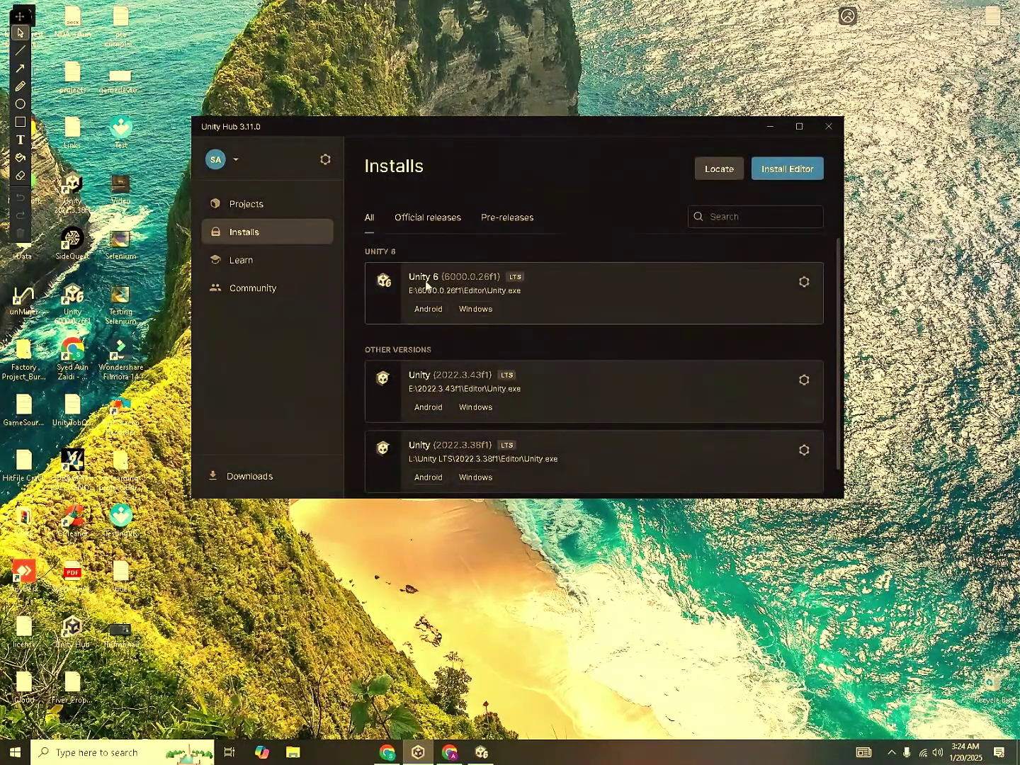
- Set up a new Universal 3D project named "VR learning project 2025" with the Unity Cloud connection disabled, and cancel its creation
click(265, 206)
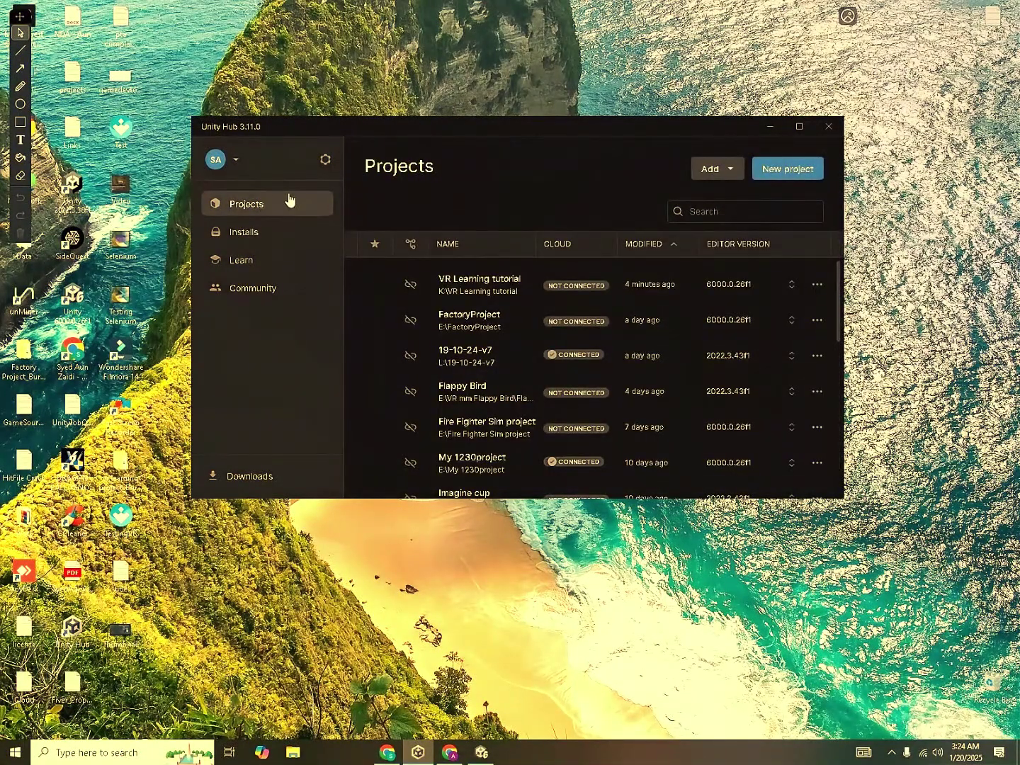
click(785, 174)
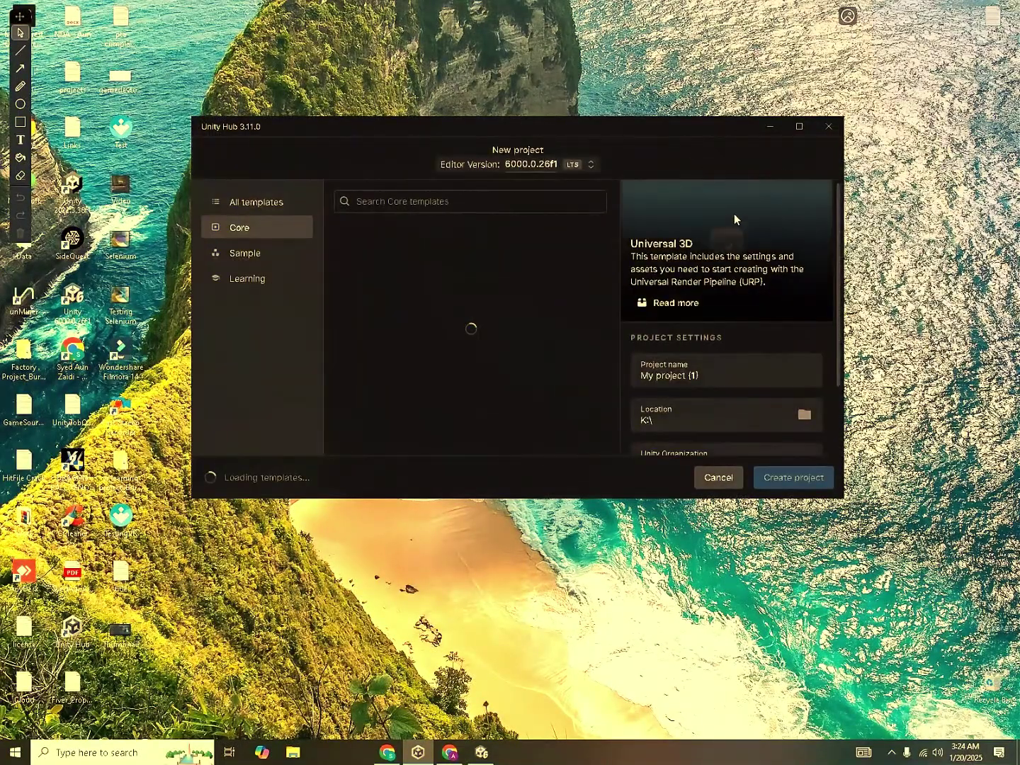
click(645, 386)
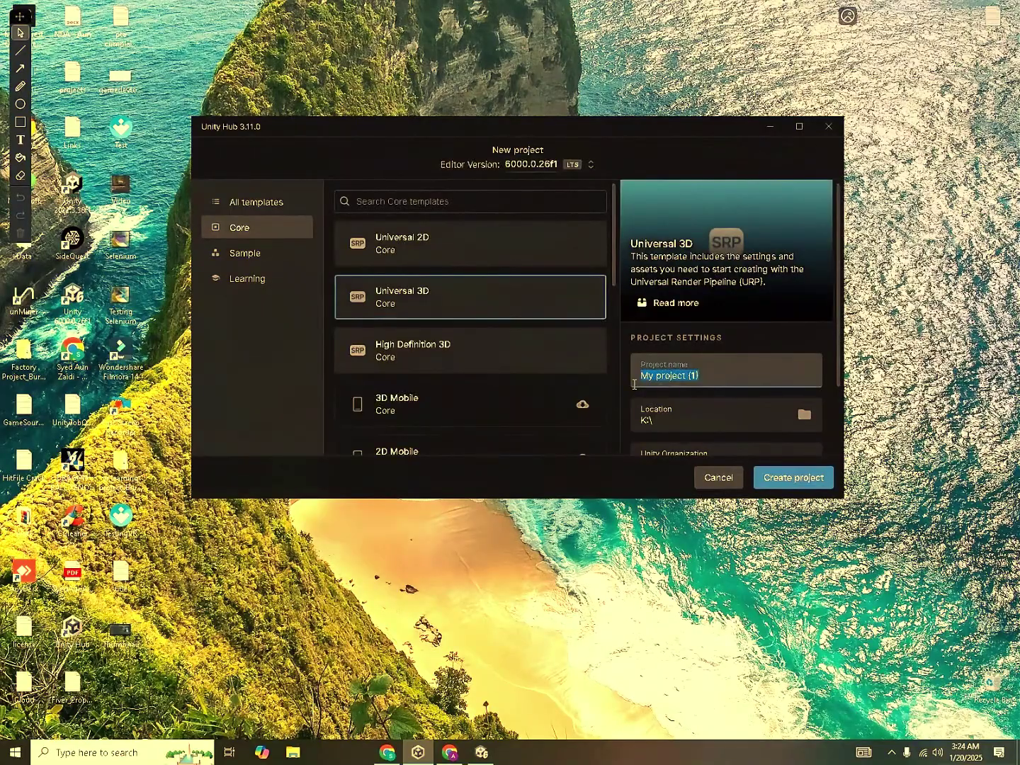
text(VR lea)
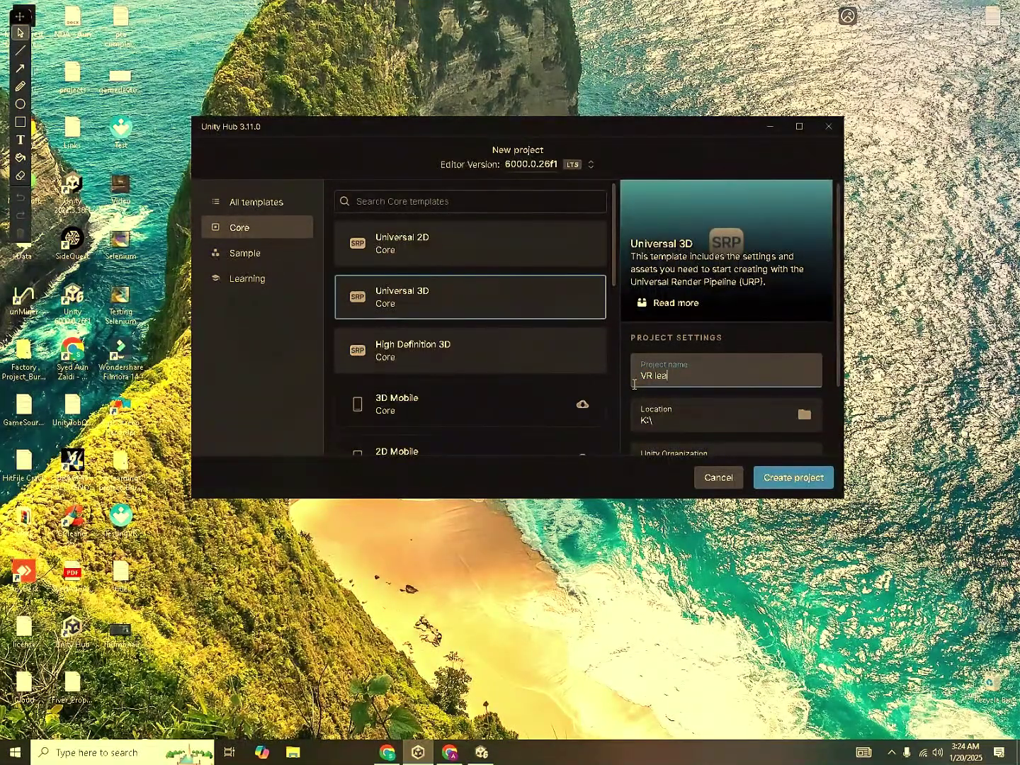
text(rning project 2025)
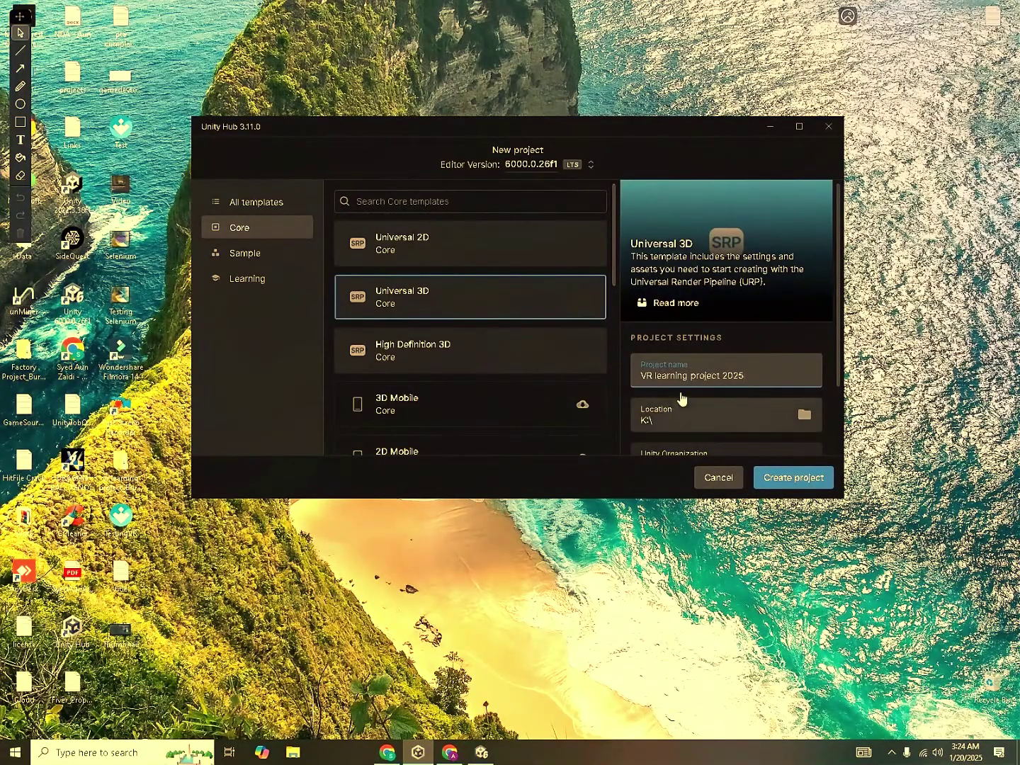
scroll(720, 428, down, 1)
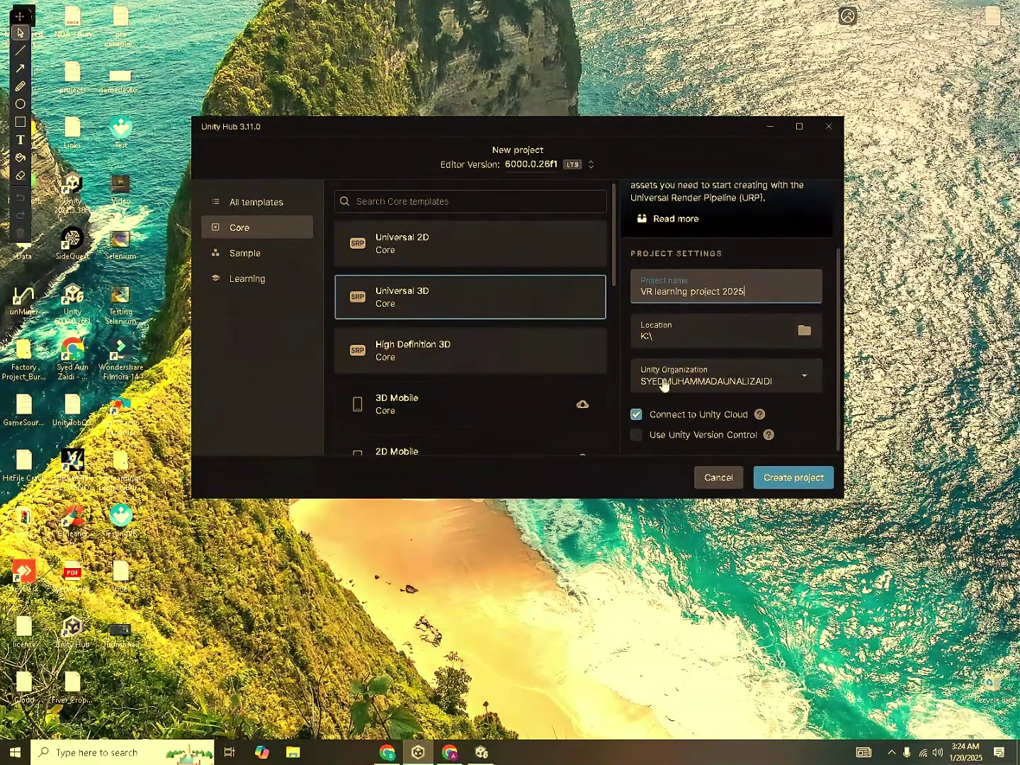
click(637, 414)
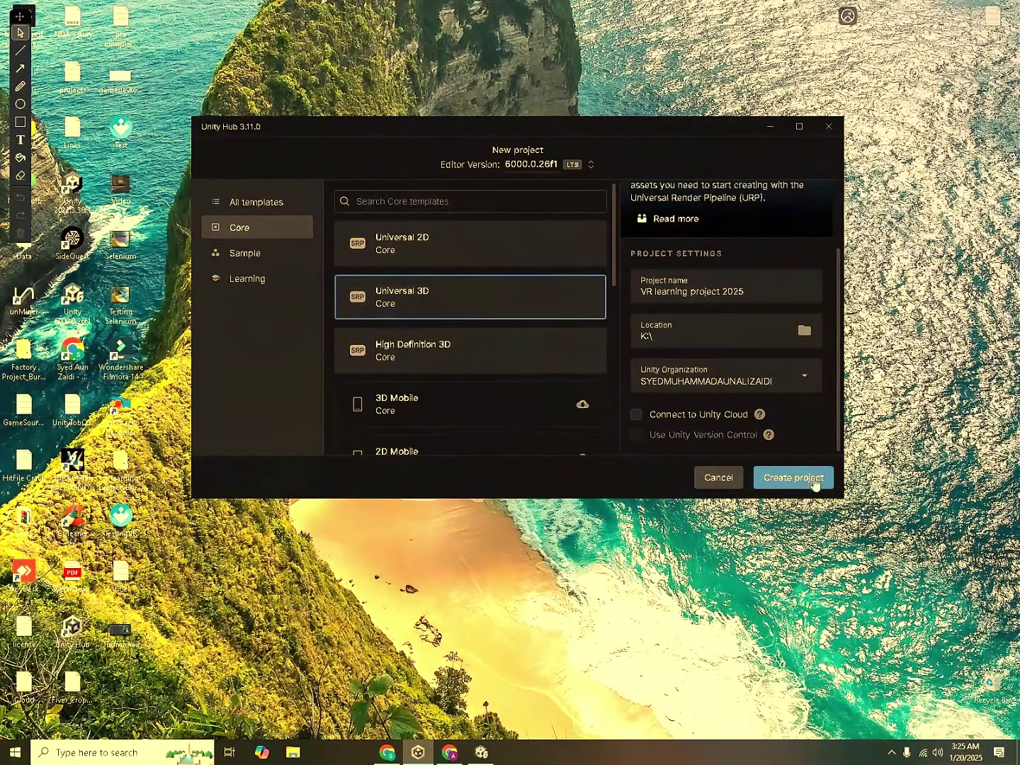
click(717, 477)
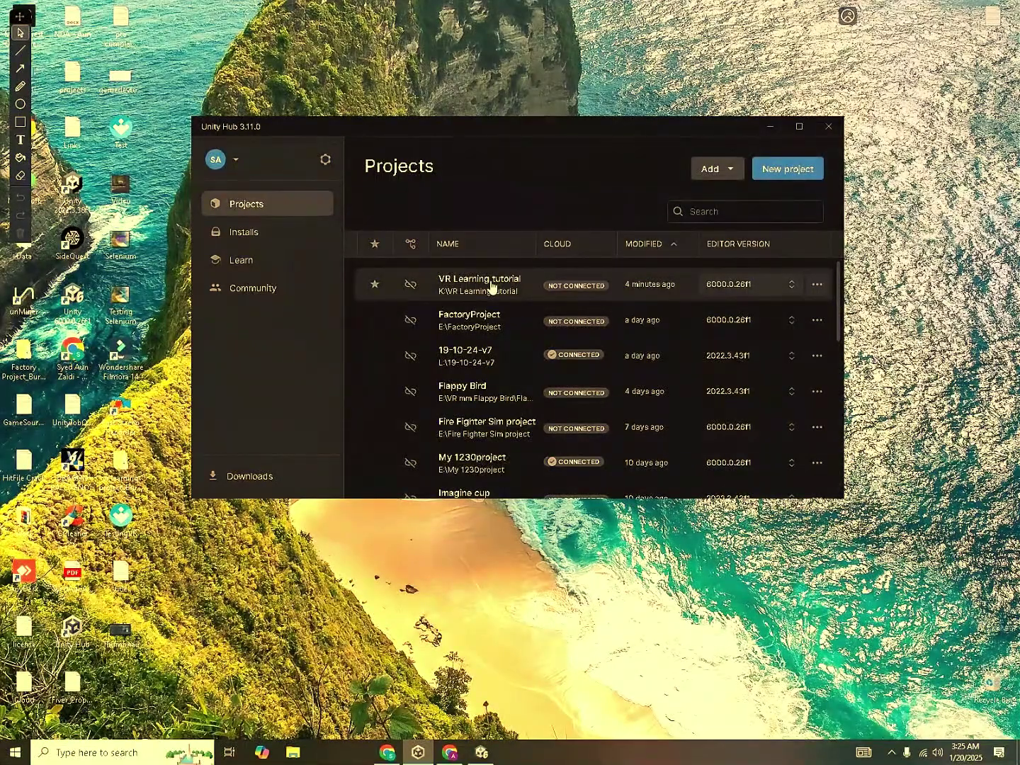
- Switch to the VR Learning tutorial project in the Unity editor and dock the Game view beside the Scene view
click(770, 126)
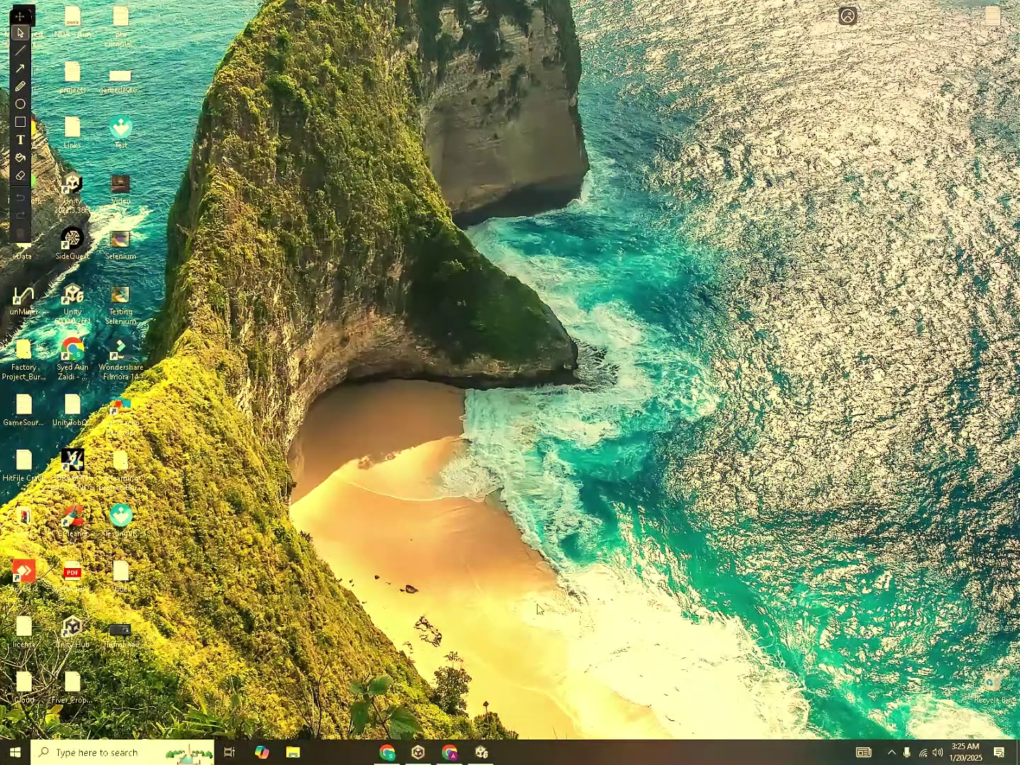
click(493, 756)
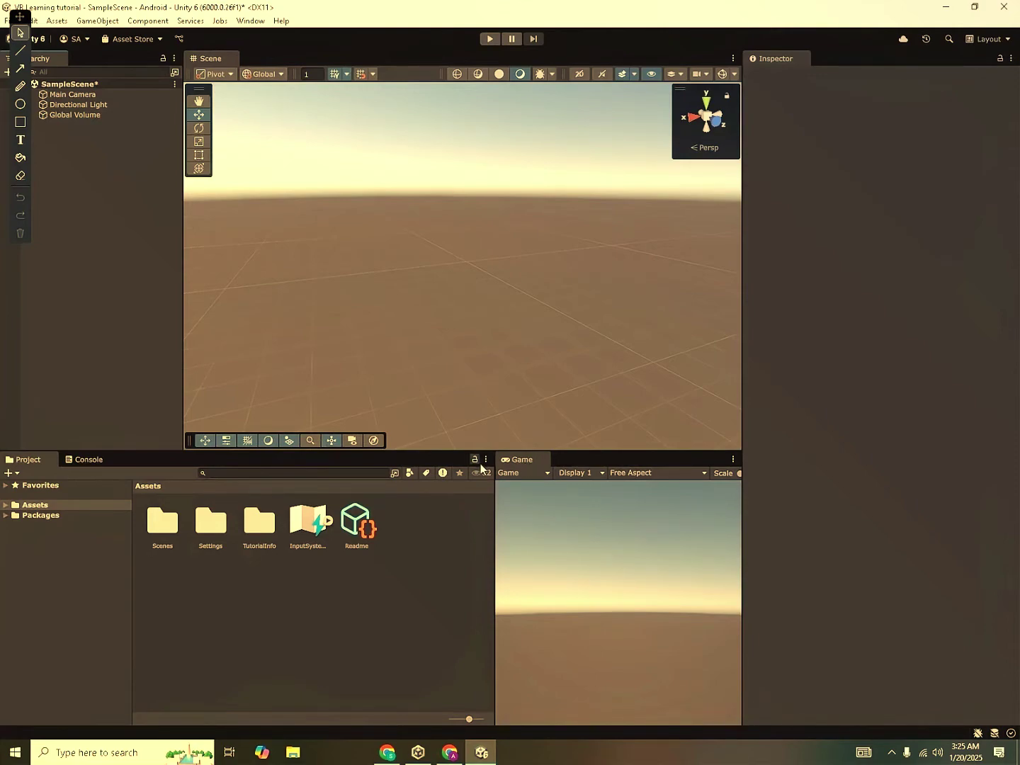
click(513, 467)
drag(513, 467, 616, 244)
drag(578, 60, 492, 62)
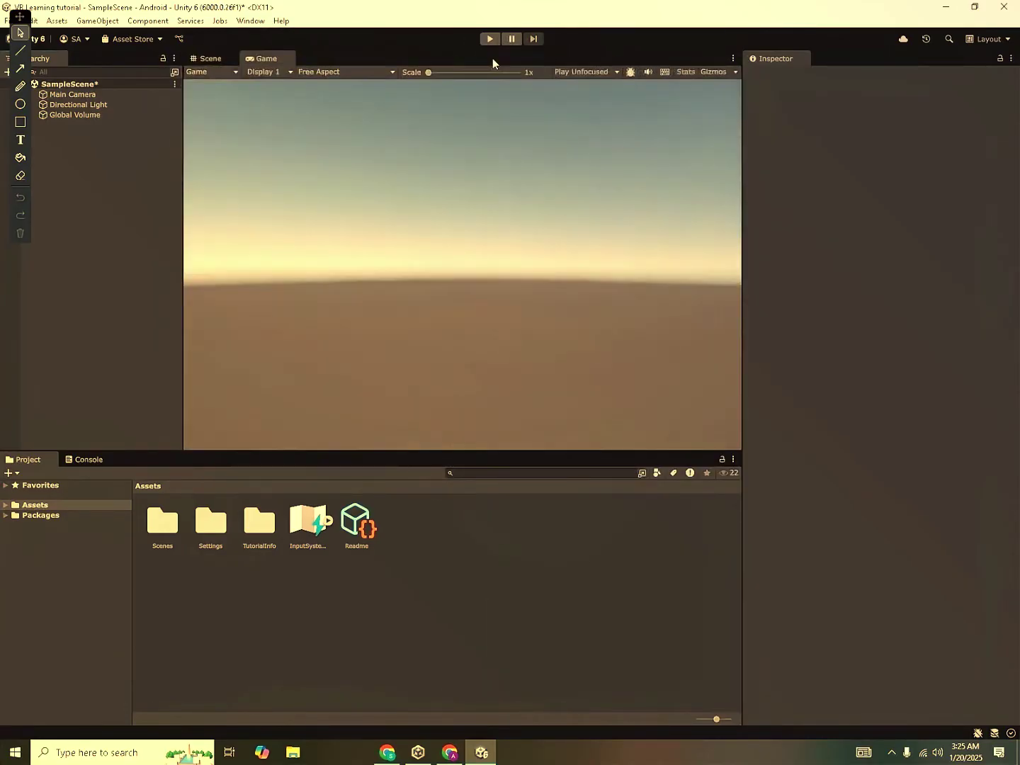
- Apply the Default editor layout and move the floating annotation toolbar clear of the menus and Hierarchy header
click(985, 39)
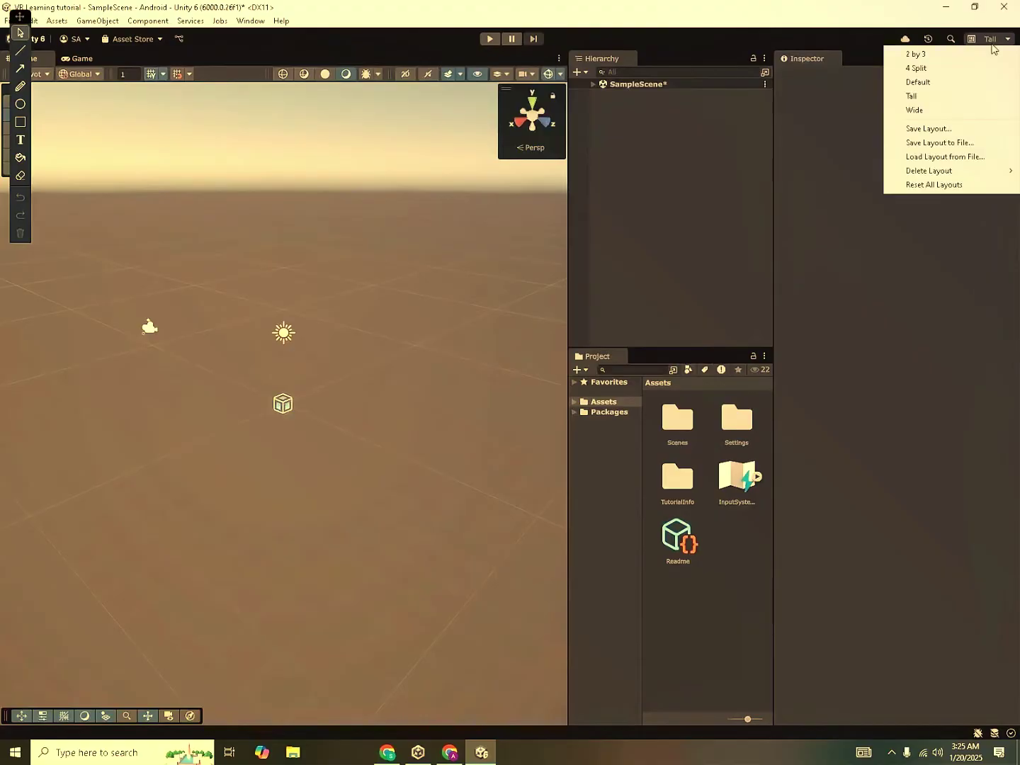
click(942, 82)
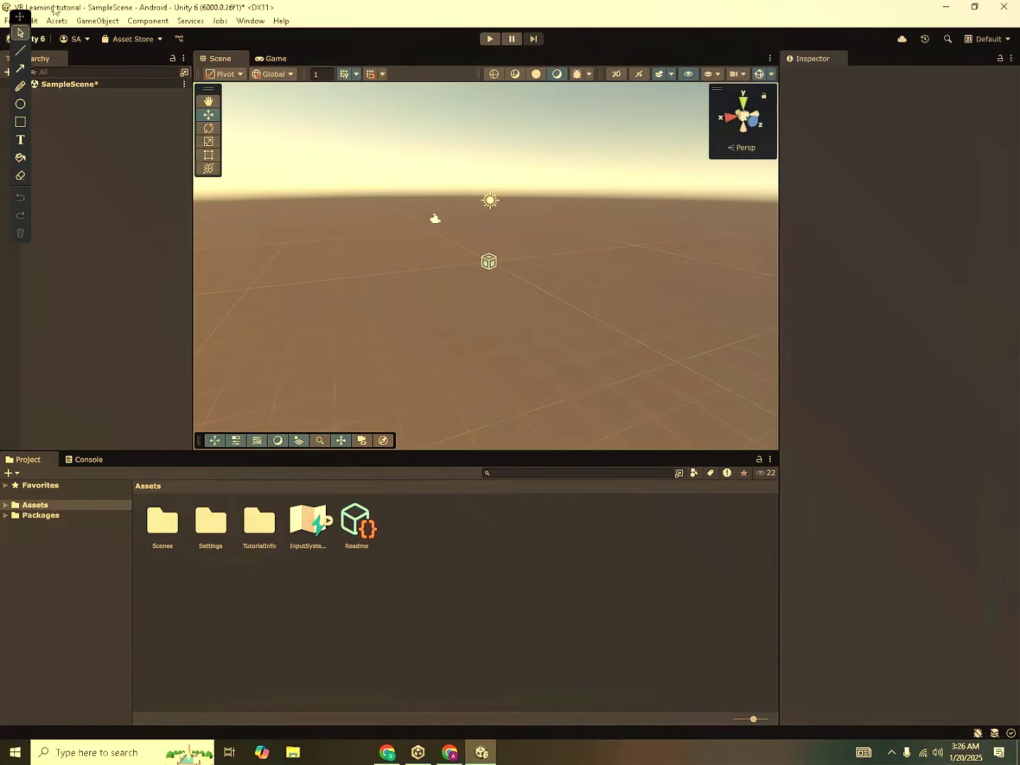
drag(28, 329, 7, 110)
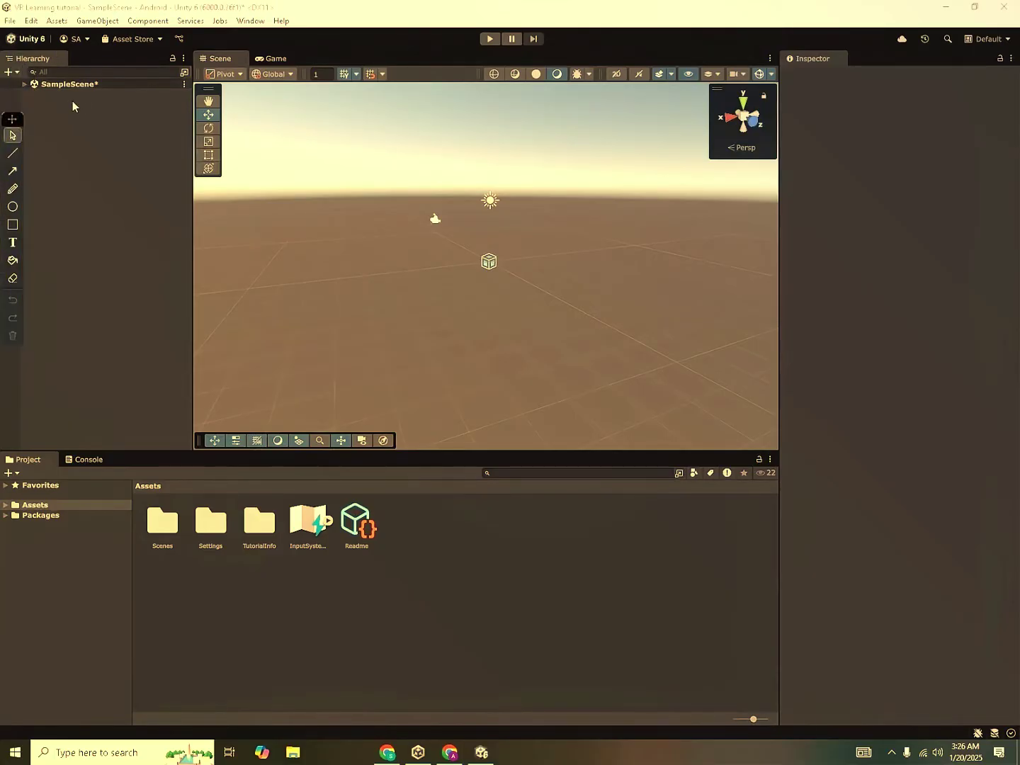
- Expand SampleScene in the Hierarchy and select the Main Camera to inspect it in the Scene view
click(24, 86)
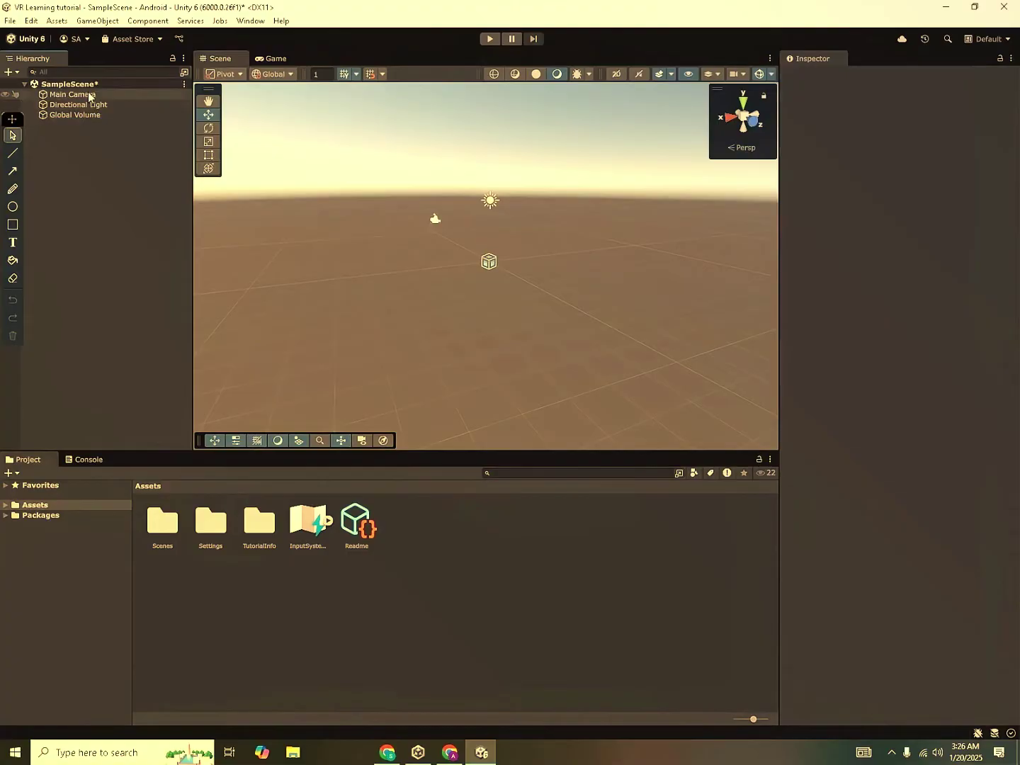
click(89, 96)
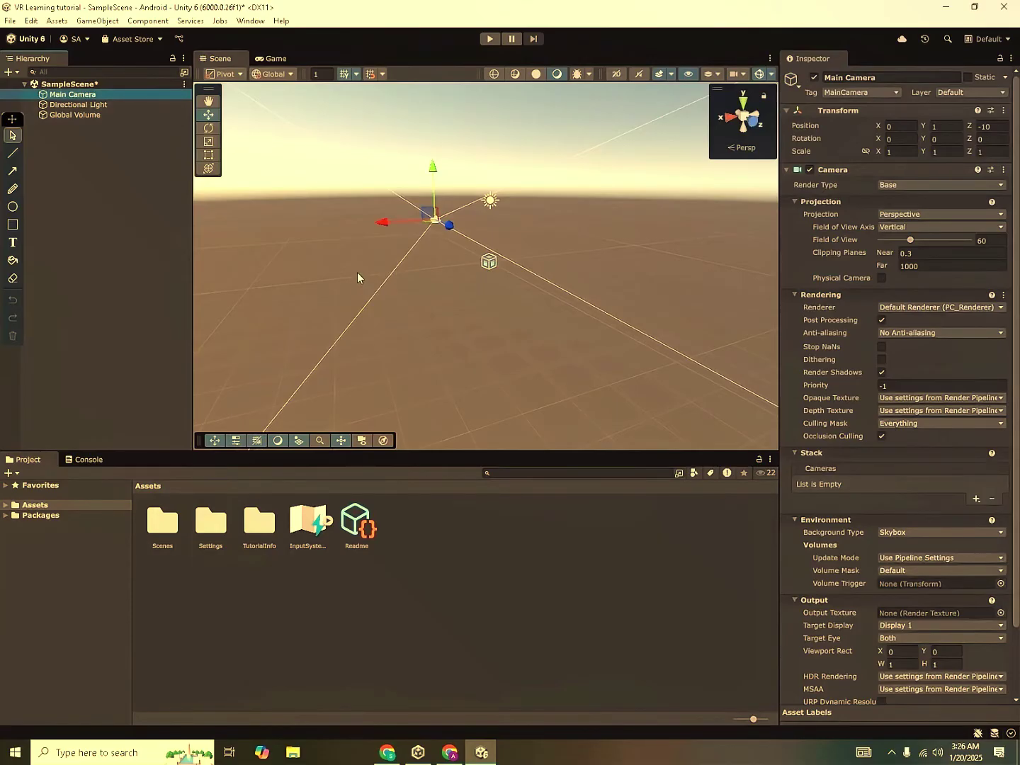
right_drag(498, 326, 461, 290)
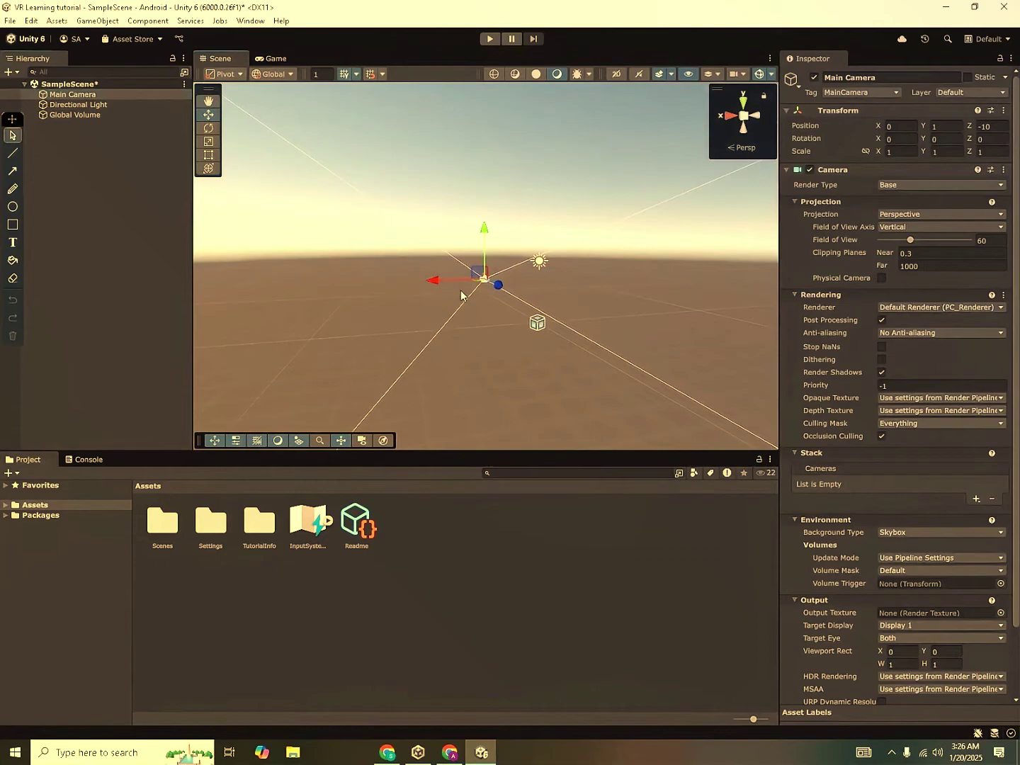
- Check the camera's output in the Game view, return to the Scene view and look around the empty scene
click(287, 60)
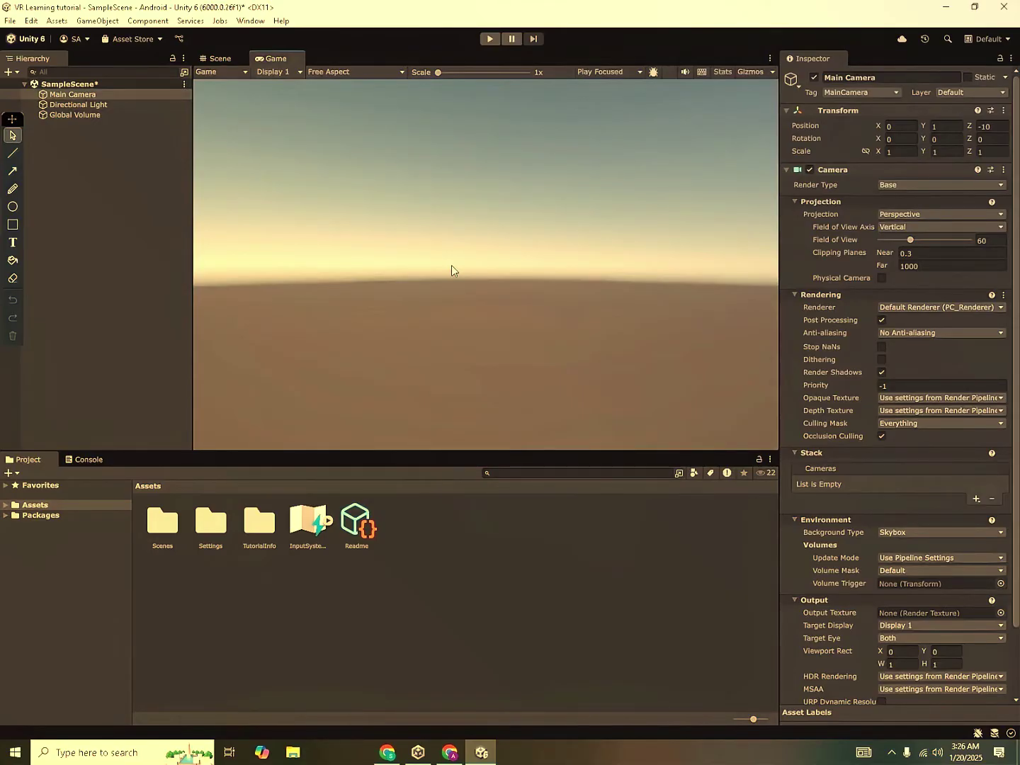
click(228, 60)
click(363, 118)
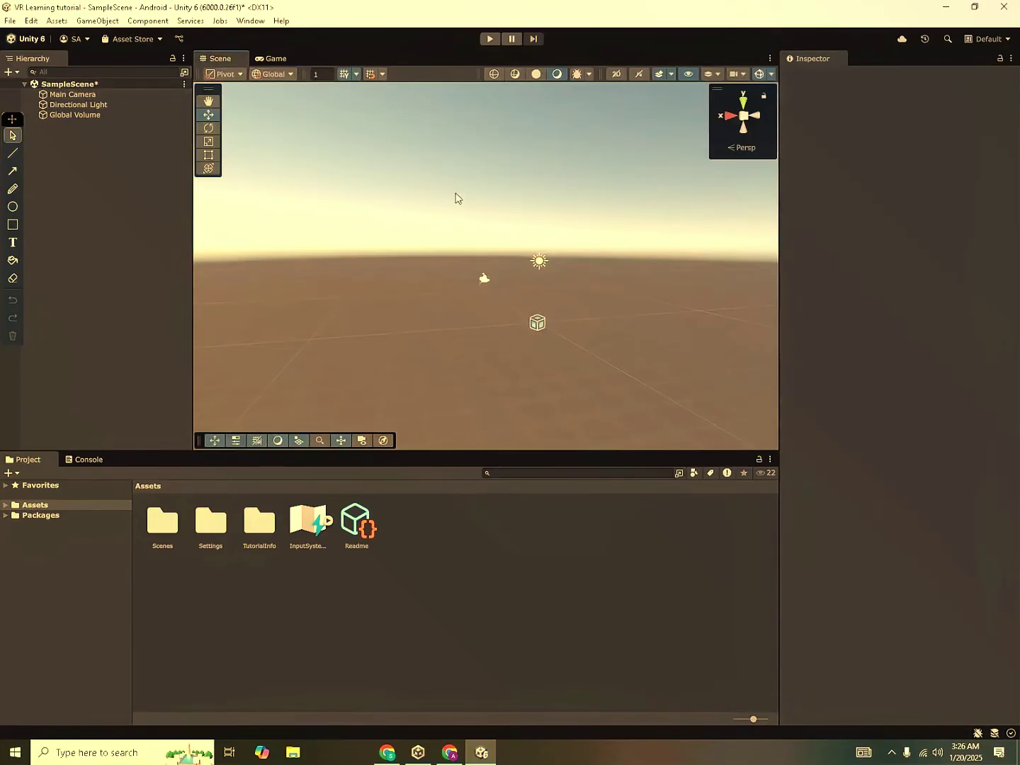
right_drag(455, 198, 324, 272)
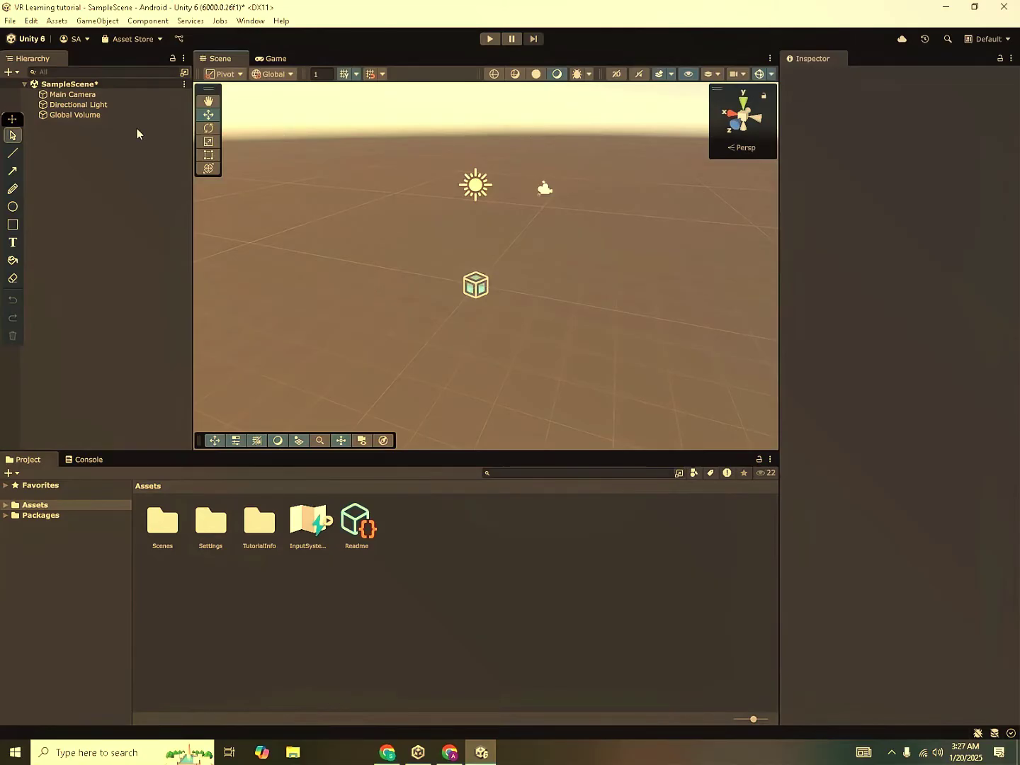
- Review the Main Camera's components in the Inspector, from Transform through Universal Additional Camera Data, and clear the selection
click(73, 95)
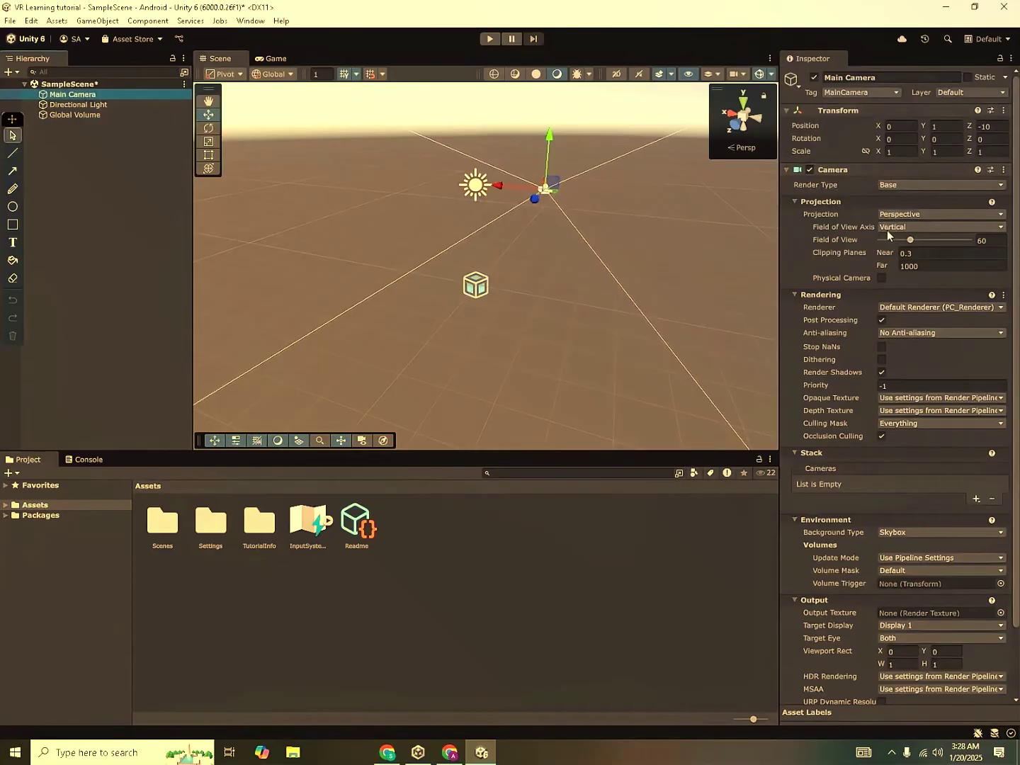
scroll(912, 328, down, 1)
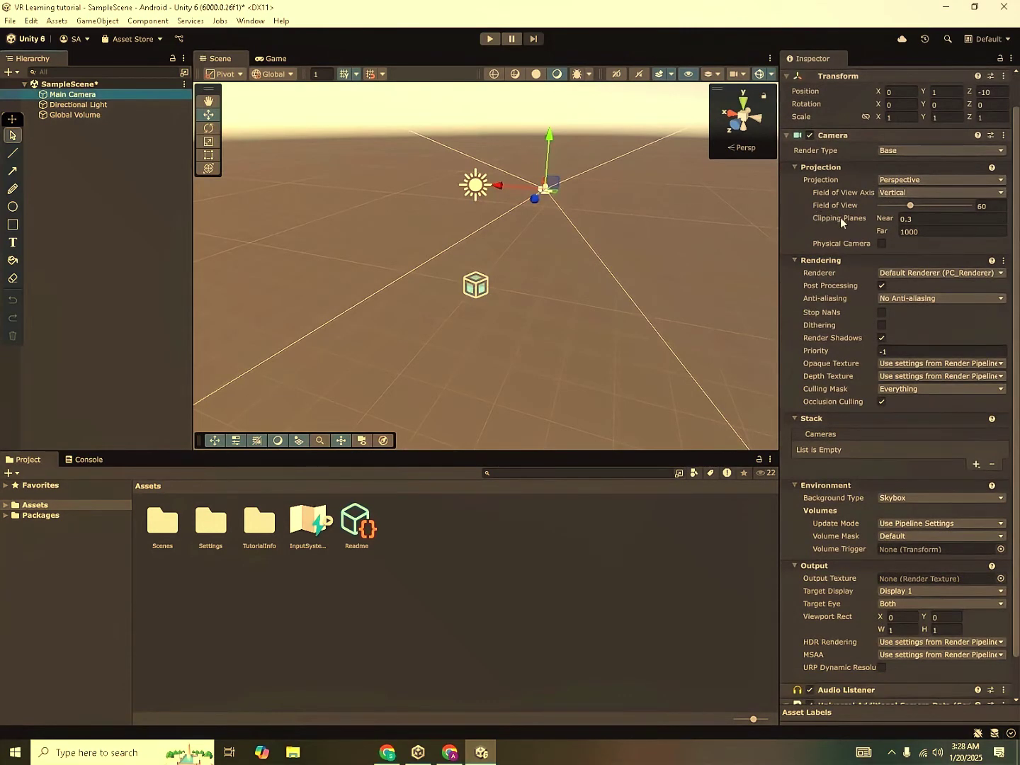
scroll(947, 326, down, 1)
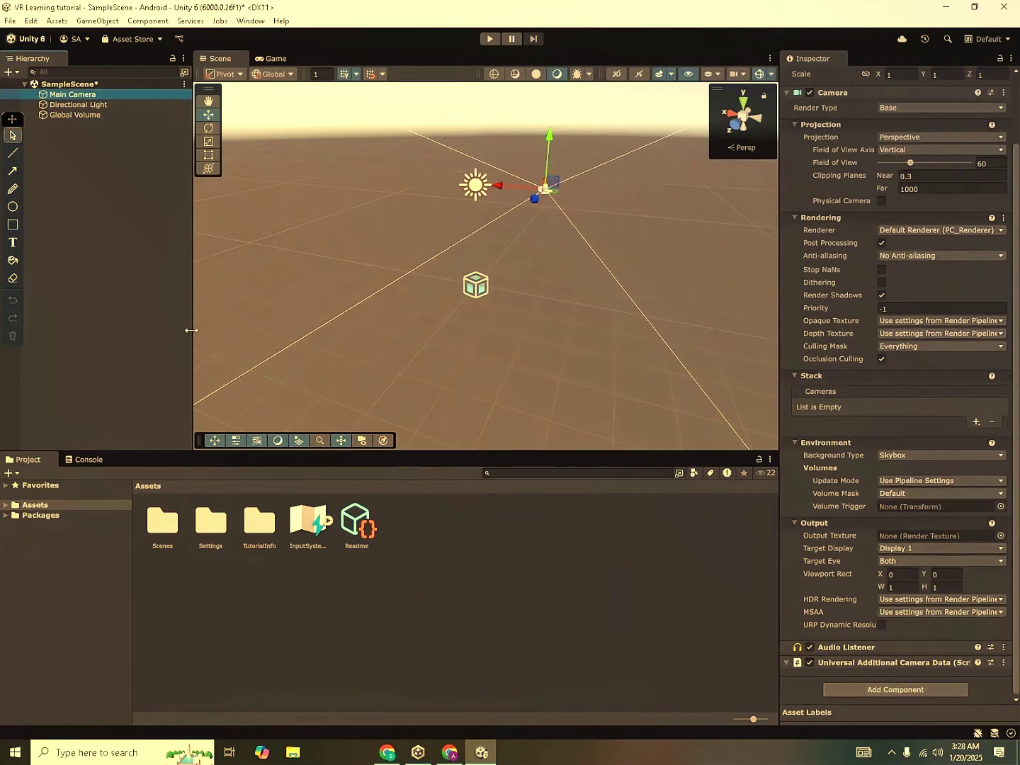
click(120, 275)
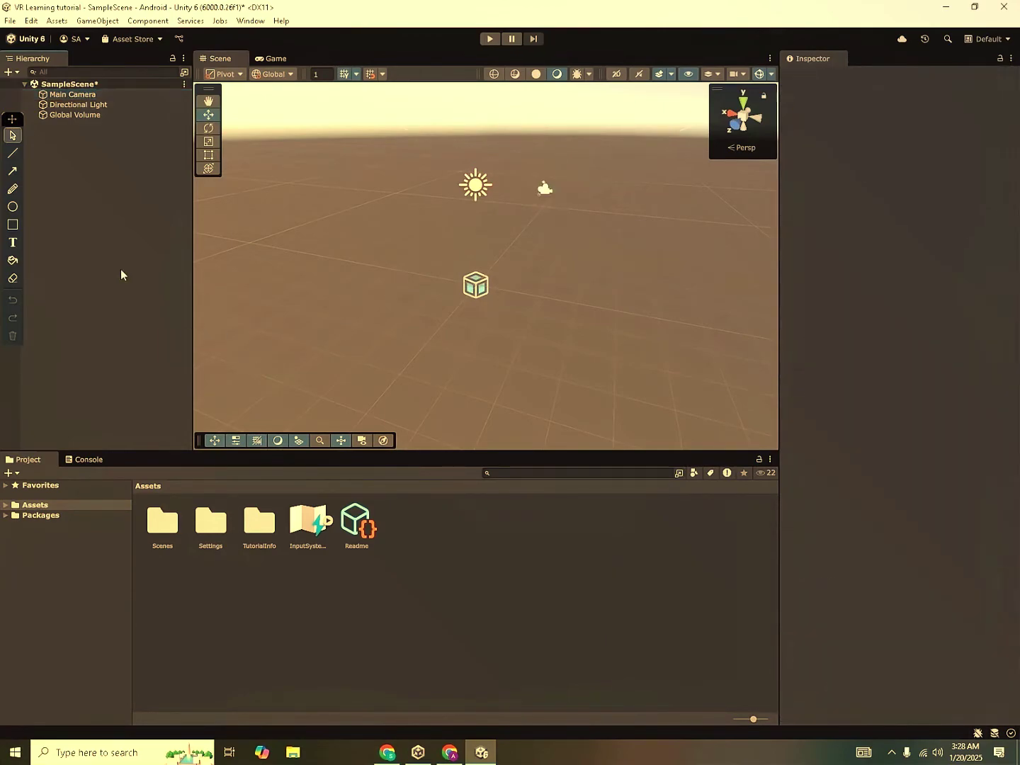
- Add a 3D Cube to SampleScene and reset its Transform position to 0, 0, 0
right_drag(437, 242, 462, 256)
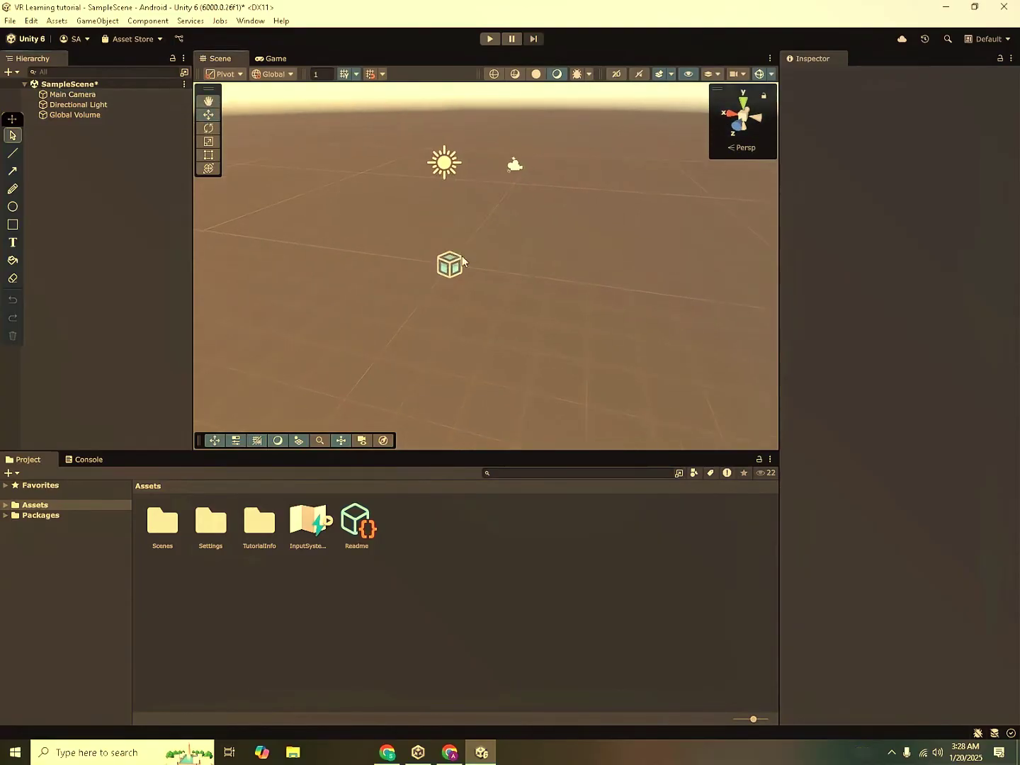
right_click(100, 206)
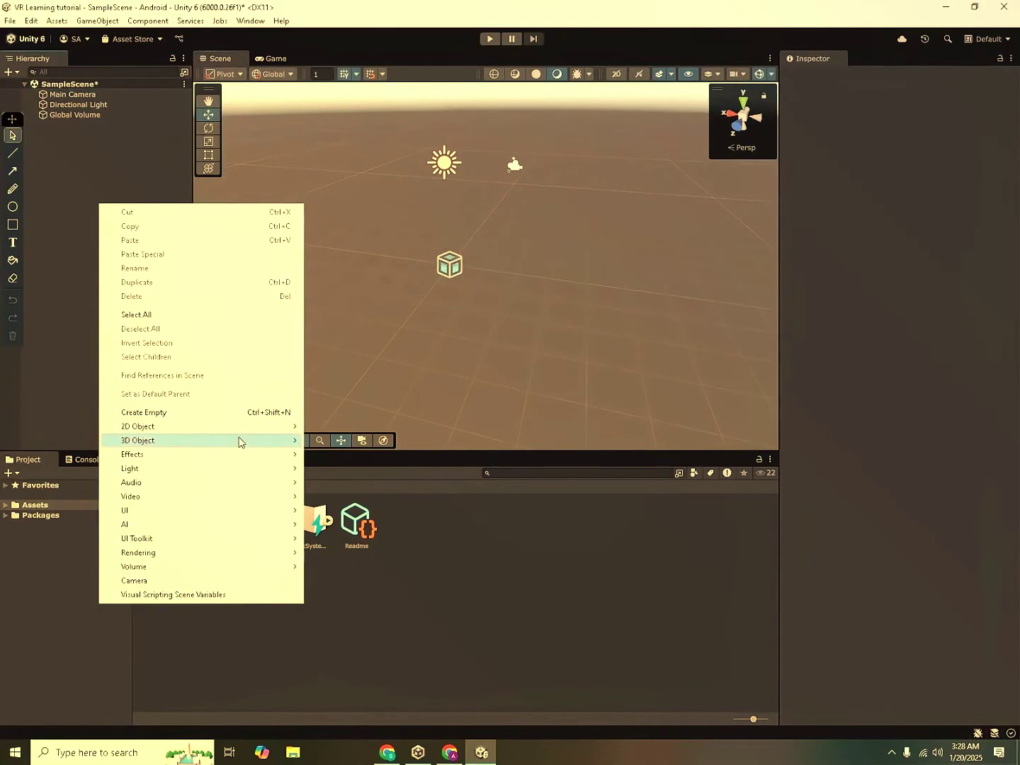
mouse_move(239, 440)
click(318, 442)
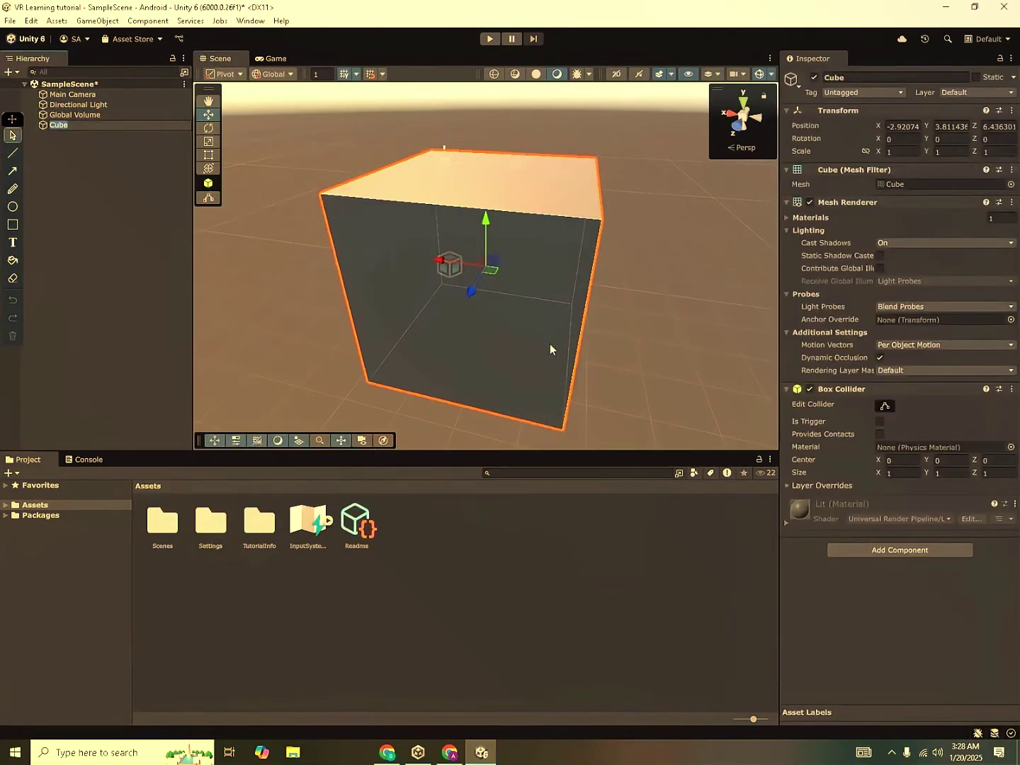
click(48, 129)
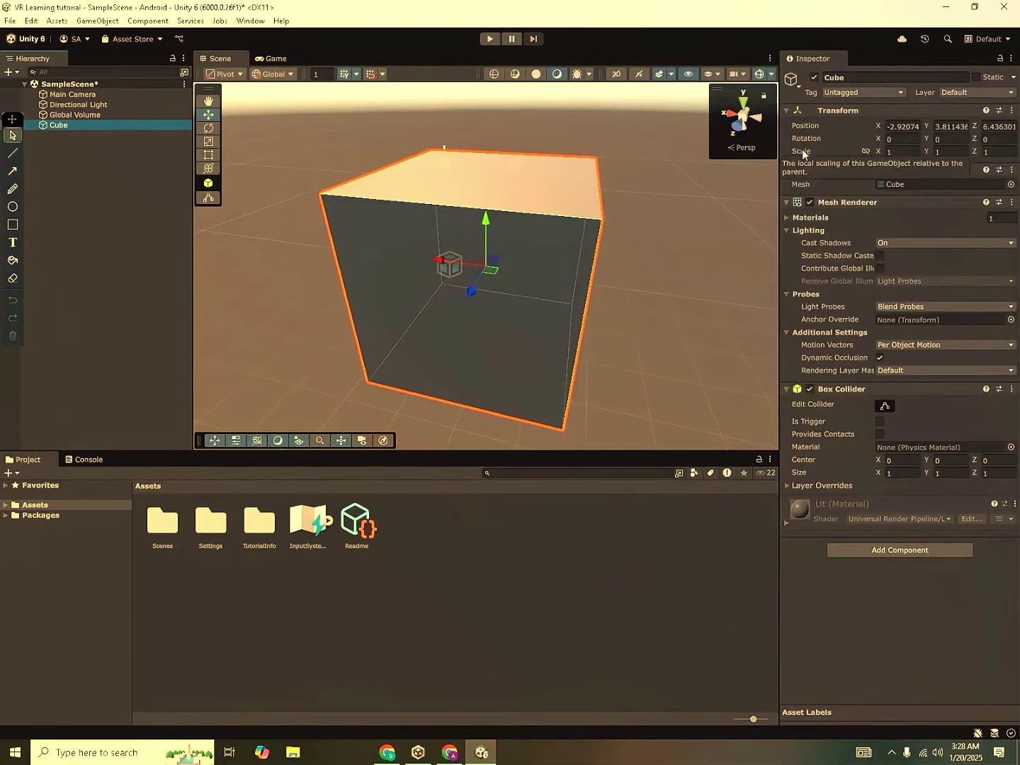
right_click(839, 113)
click(850, 119)
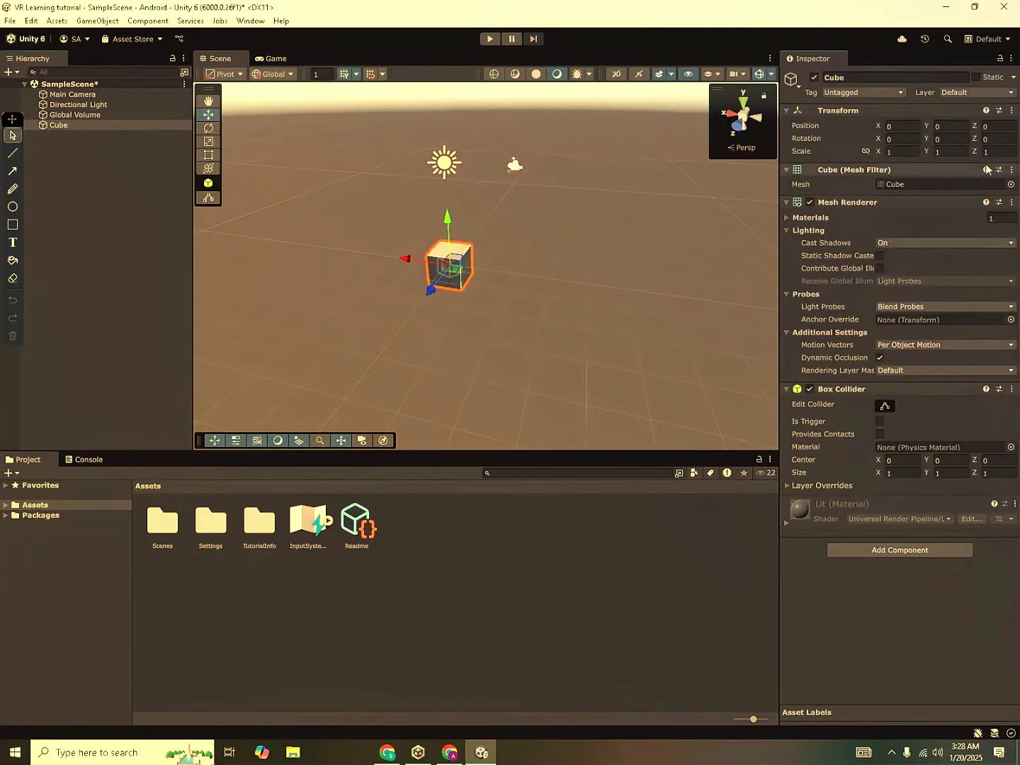
- Disable the Cube's Mesh Renderer to hide it in the scene, and enable the component again
right_drag(673, 258, 535, 233)
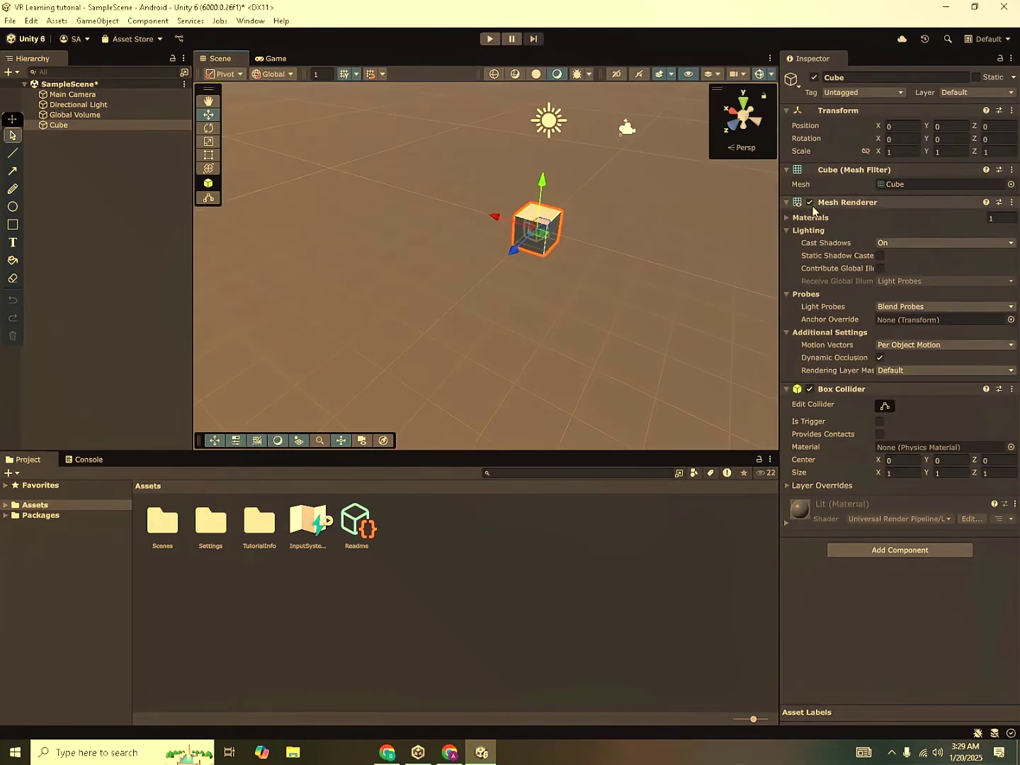
click(811, 202)
click(584, 309)
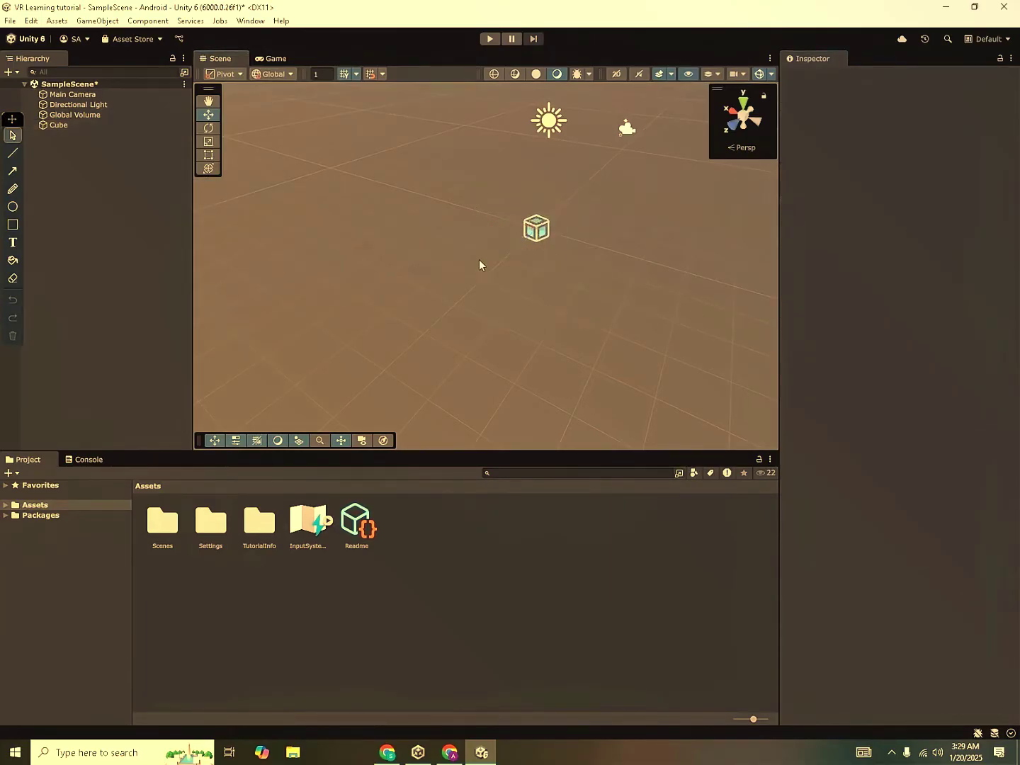
click(75, 125)
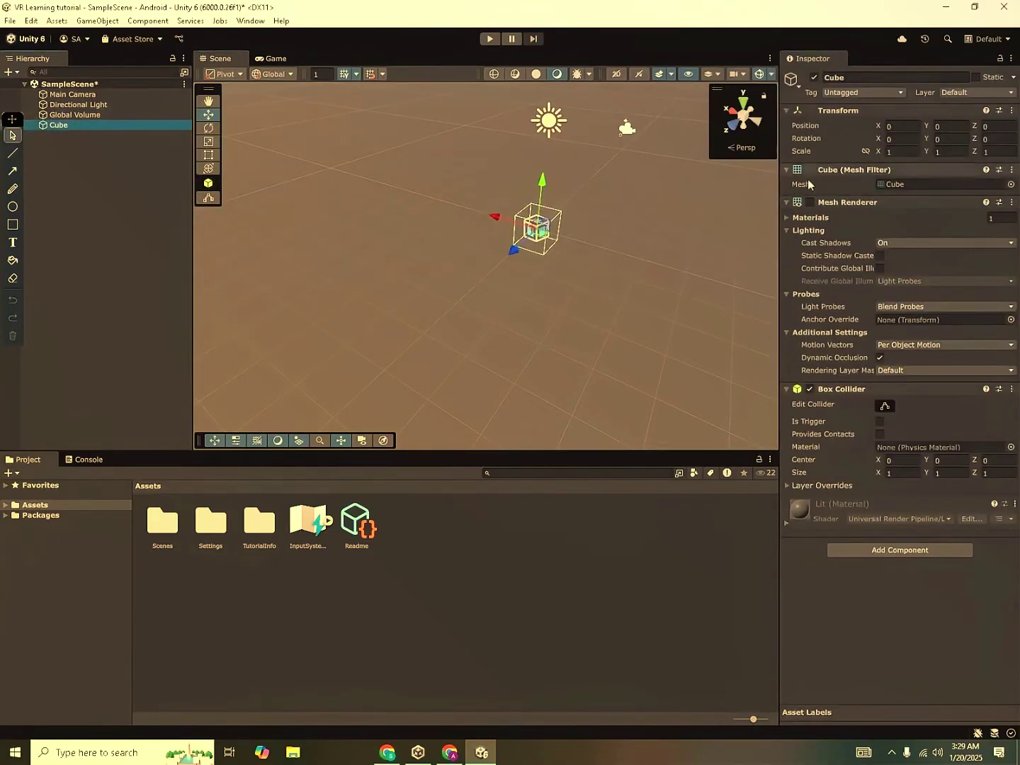
click(810, 203)
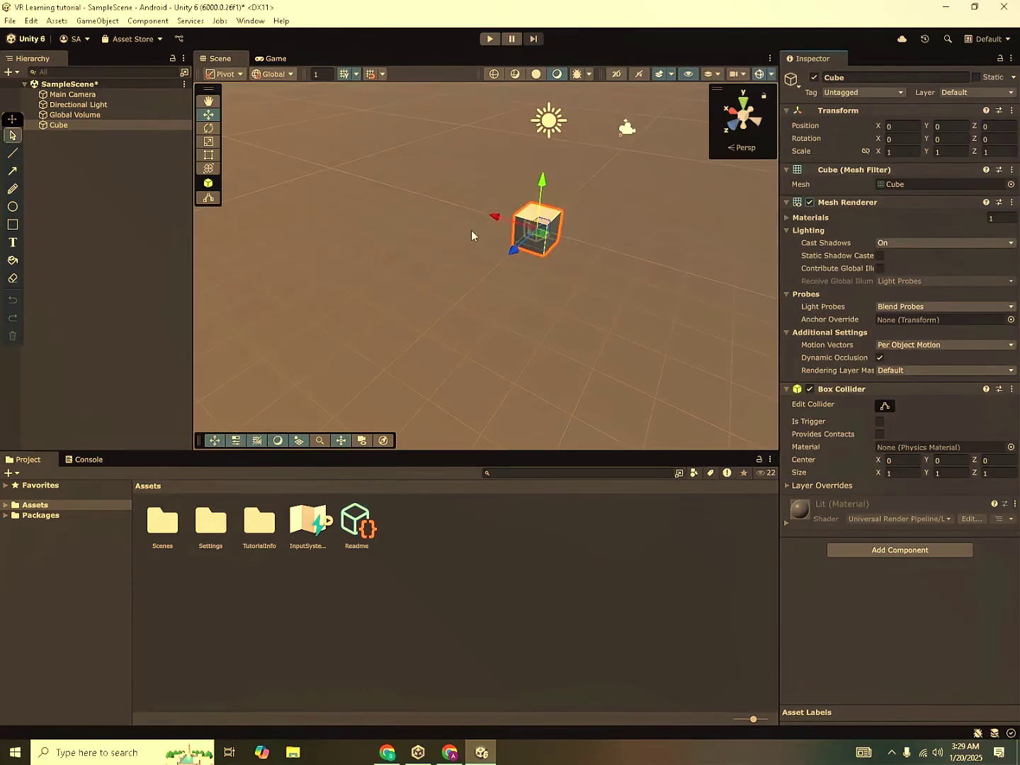
- Raise the Cube along its vertical axis to a Y position of about 4.18
right_drag(580, 307, 579, 259)
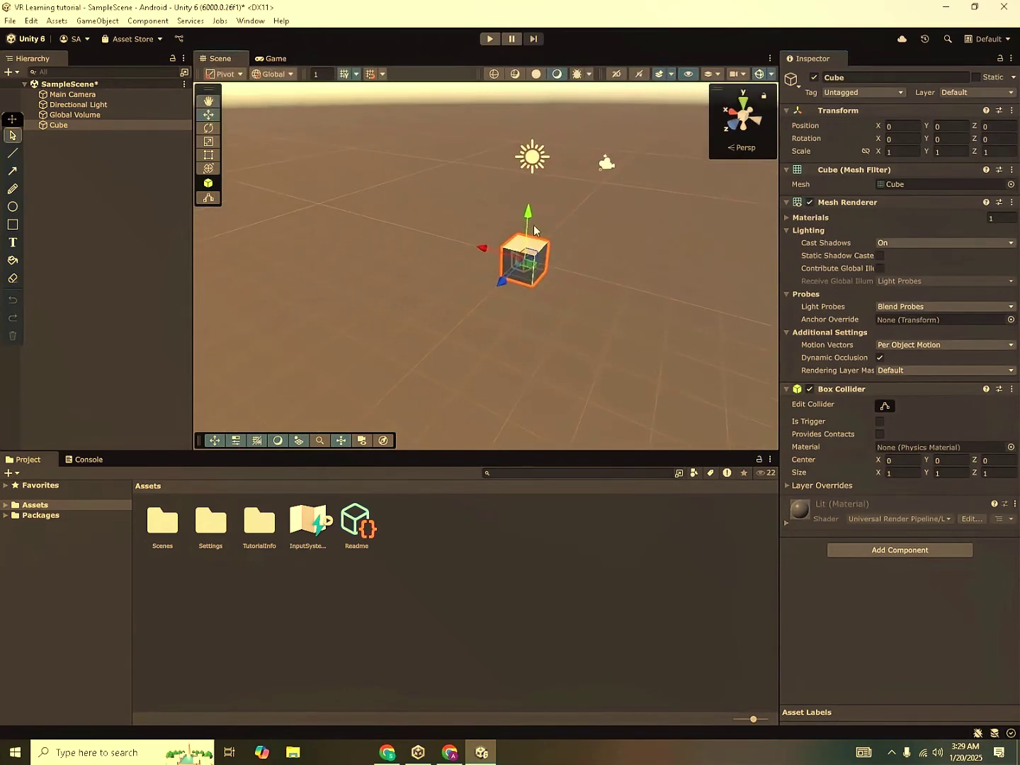
drag(530, 215, 519, 49)
right_drag(571, 316, 579, 285)
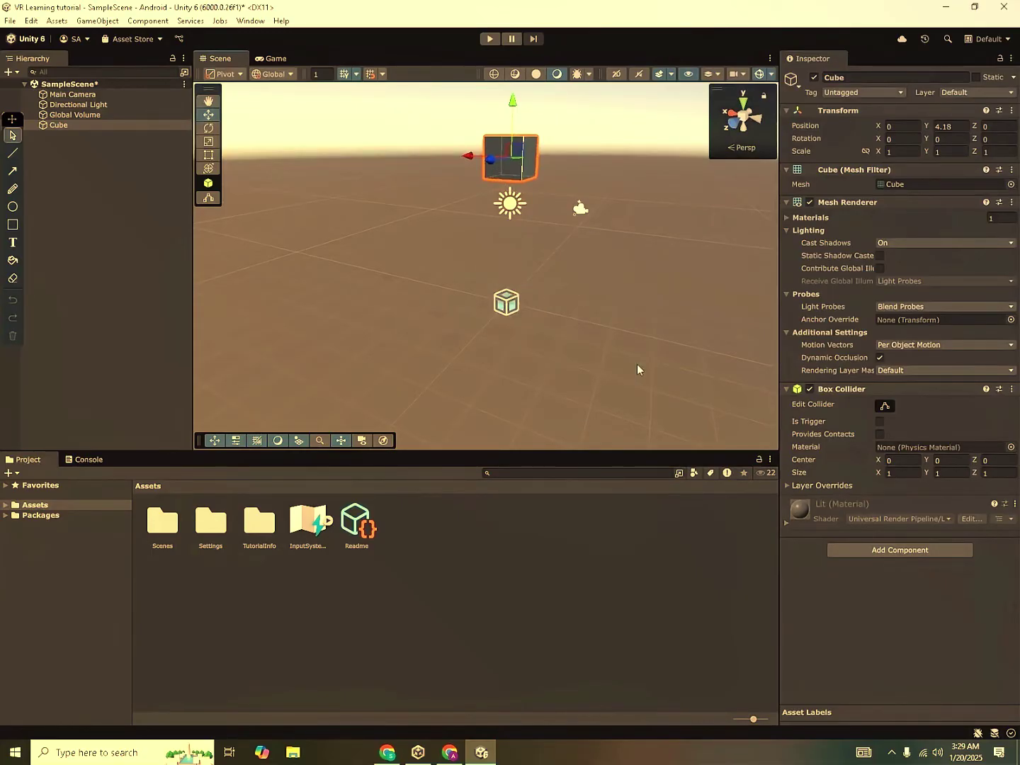
- Add a Rigidbody component to the Cube
click(95, 133)
click(95, 130)
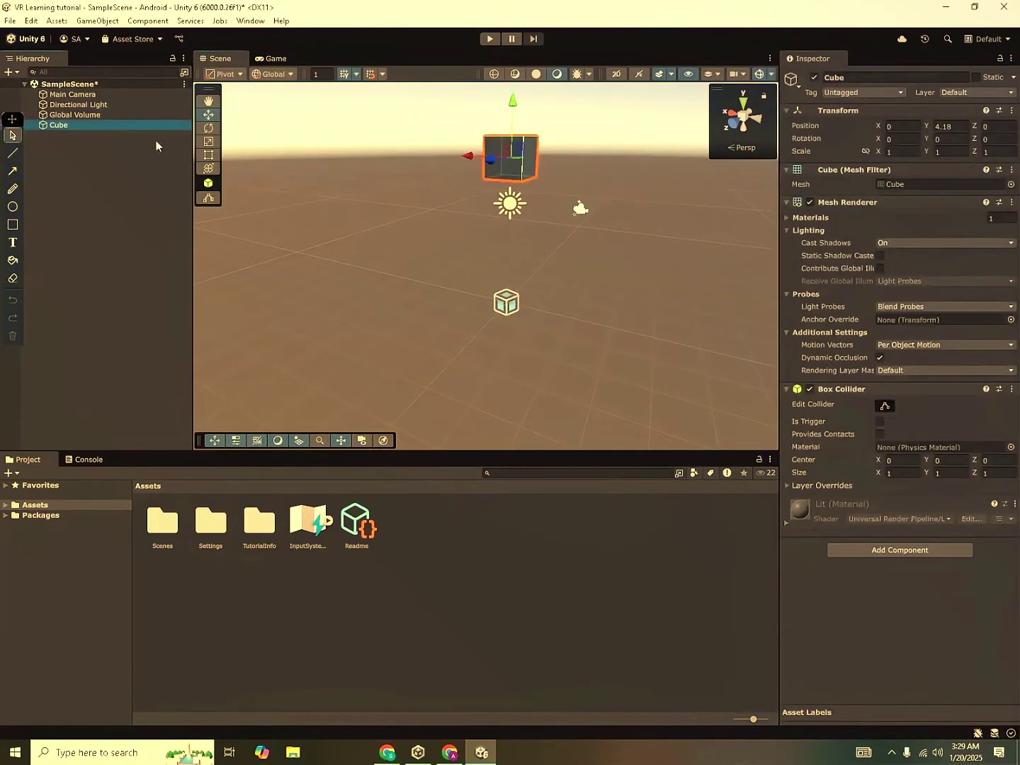
click(947, 552)
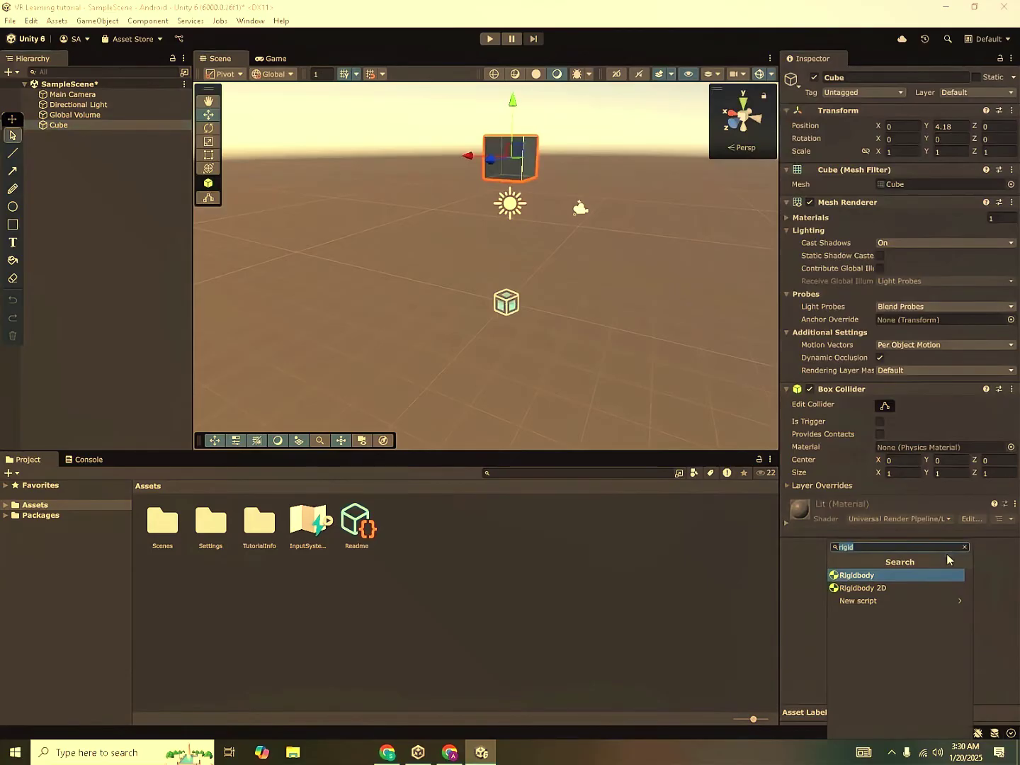
text(rigi)
key(Return)
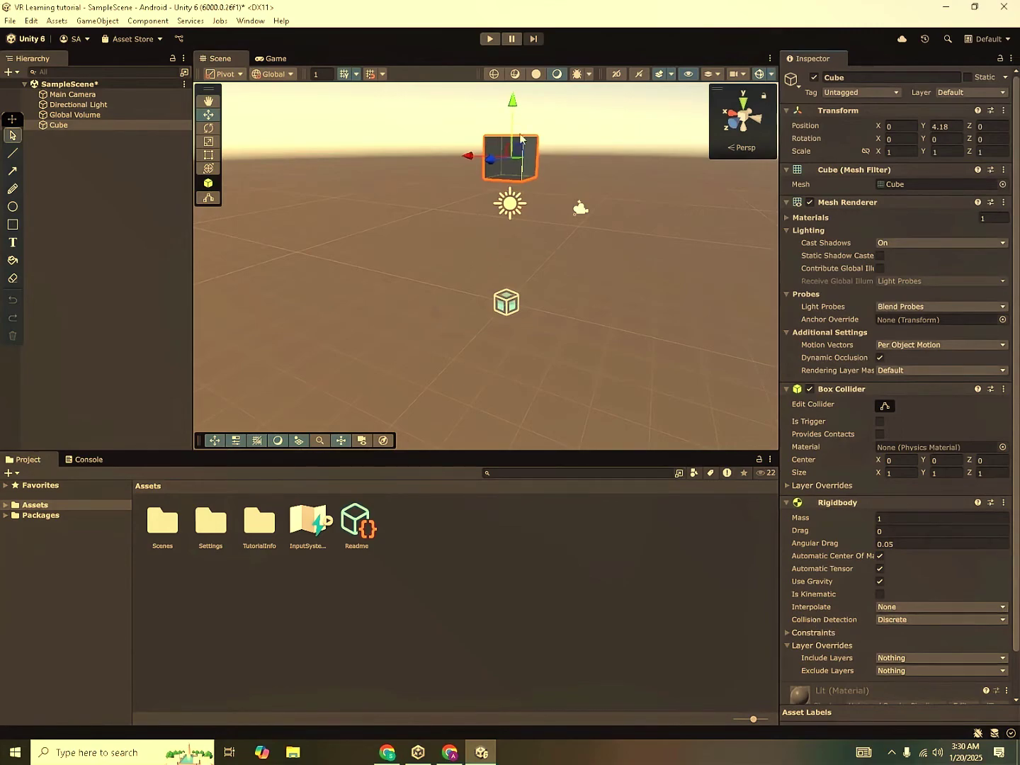
- Clear the Cube selection and dock the Game view beside the Project window, below the Scene view
click(72, 286)
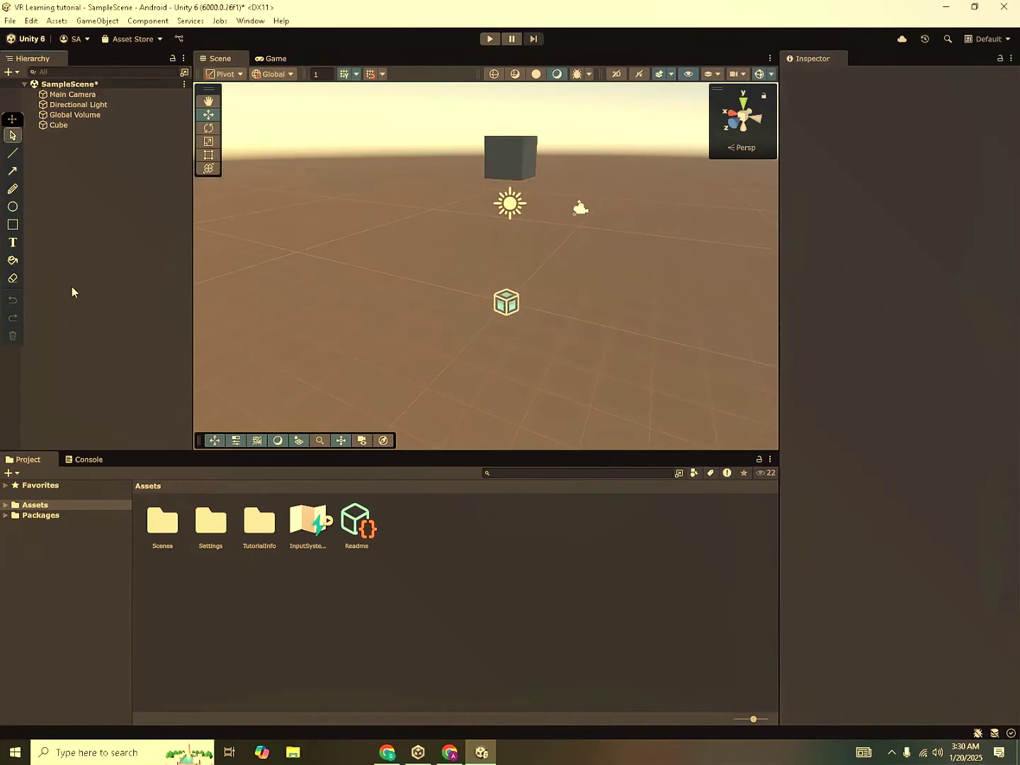
click(282, 60)
drag(309, 67, 667, 569)
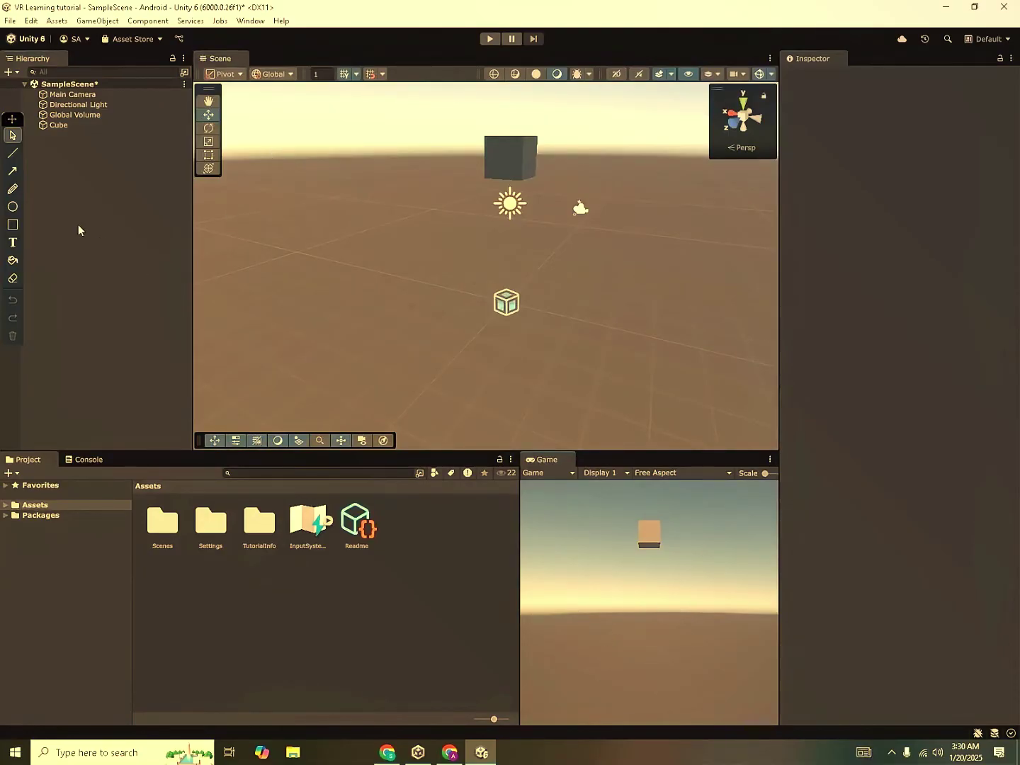
- Test the Cube's gravity in Play mode, stop the run, and look at the Console before returning to the Project window
click(490, 40)
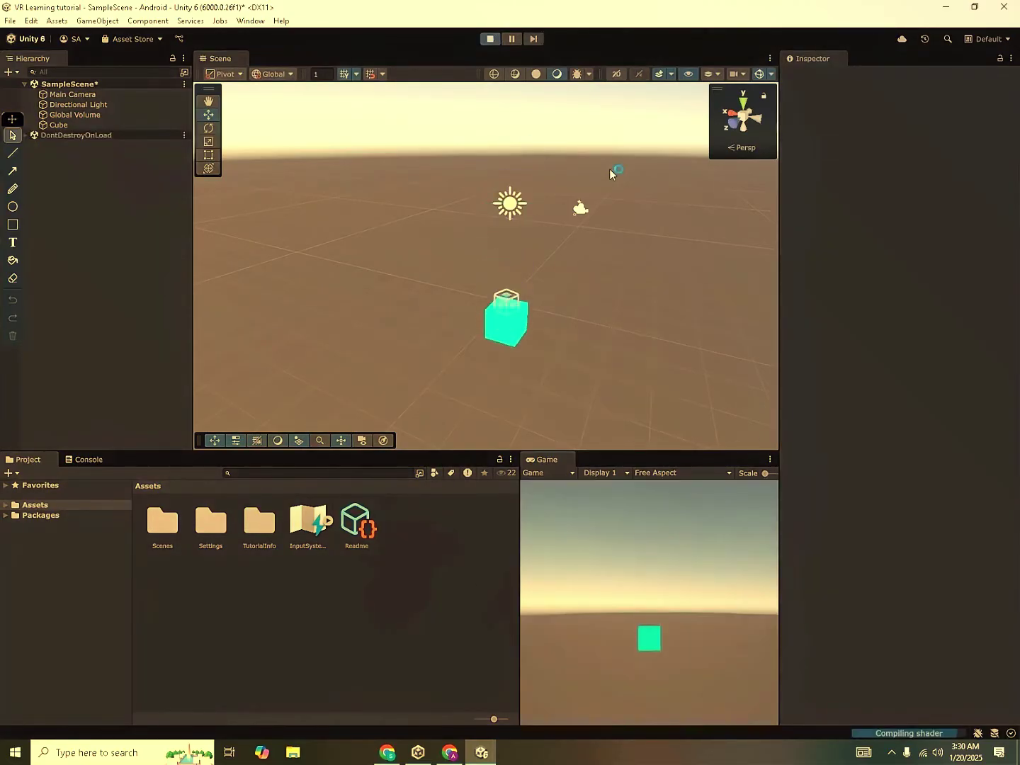
click(490, 40)
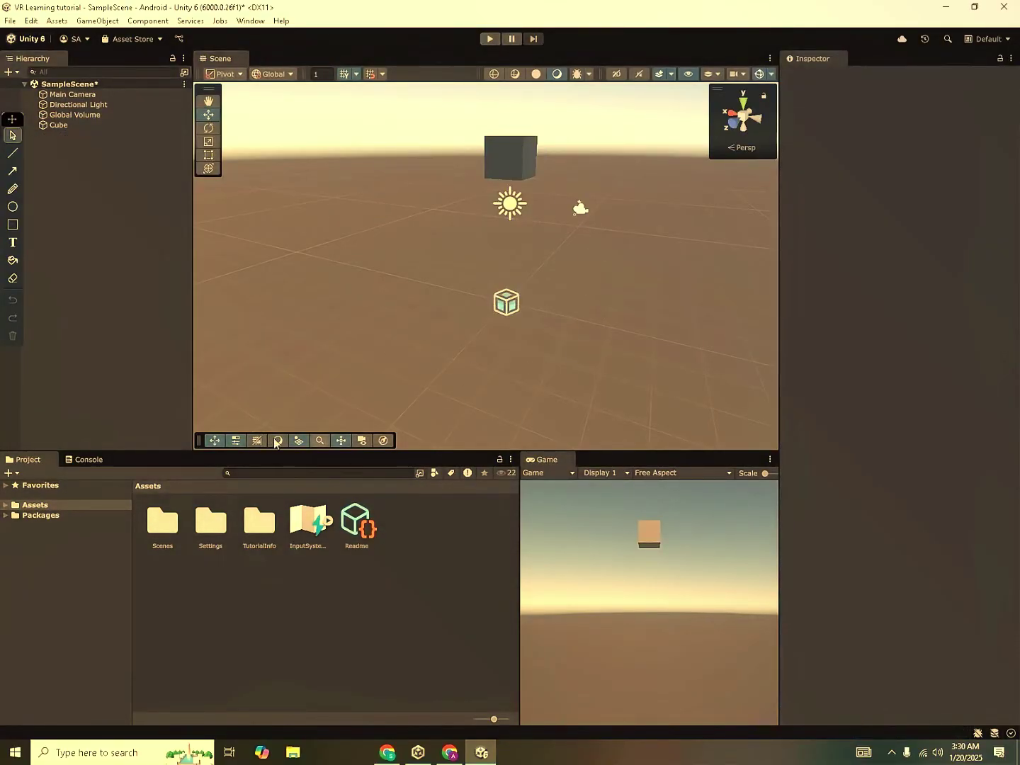
click(79, 459)
click(26, 459)
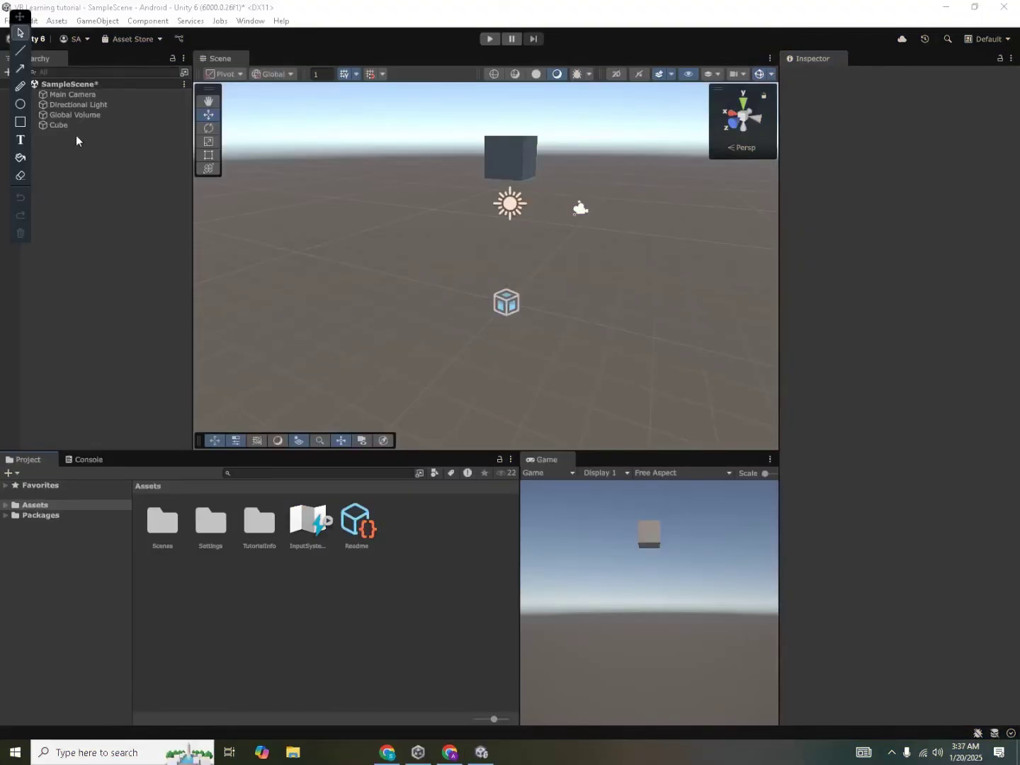
- Delete the Cube from SampleScene
click(66, 128)
key(Delete)
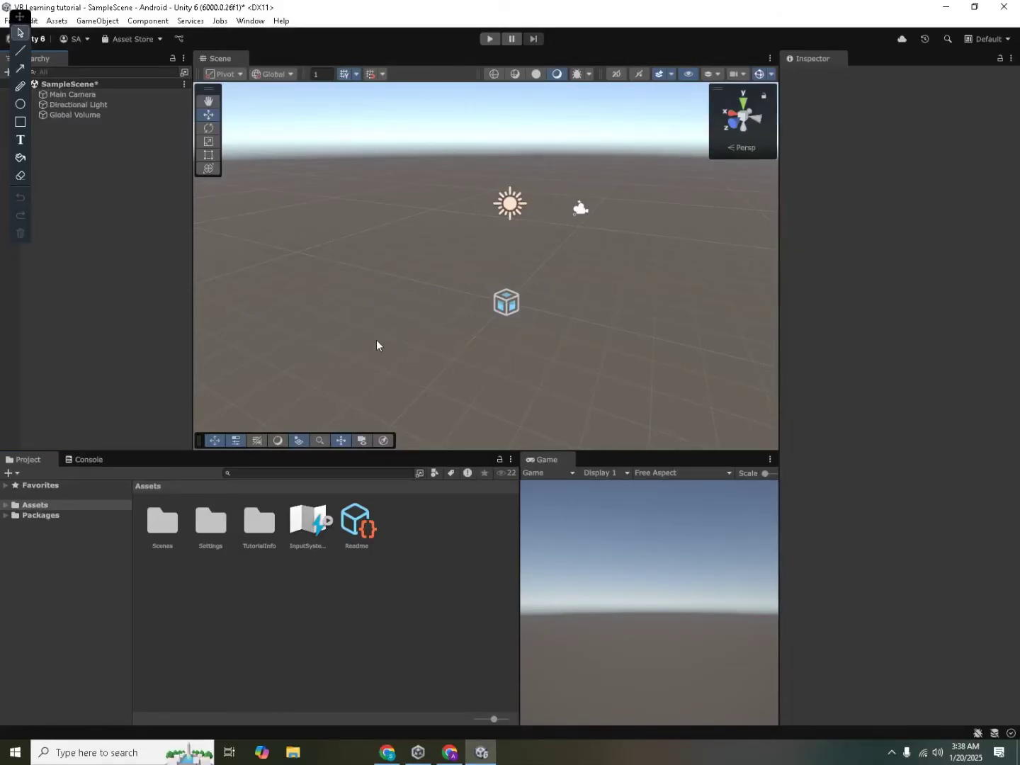
- Switch to Chrome, search Google for "unity asset store" and open the Unity Asset Store site
click(387, 752)
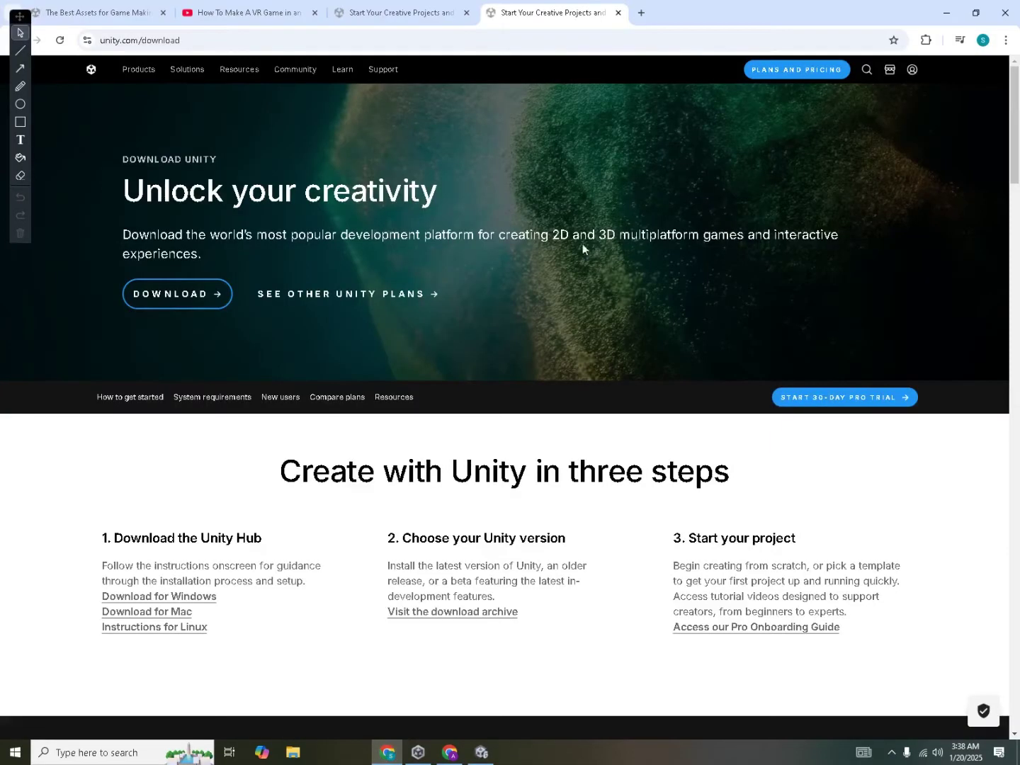
click(425, 14)
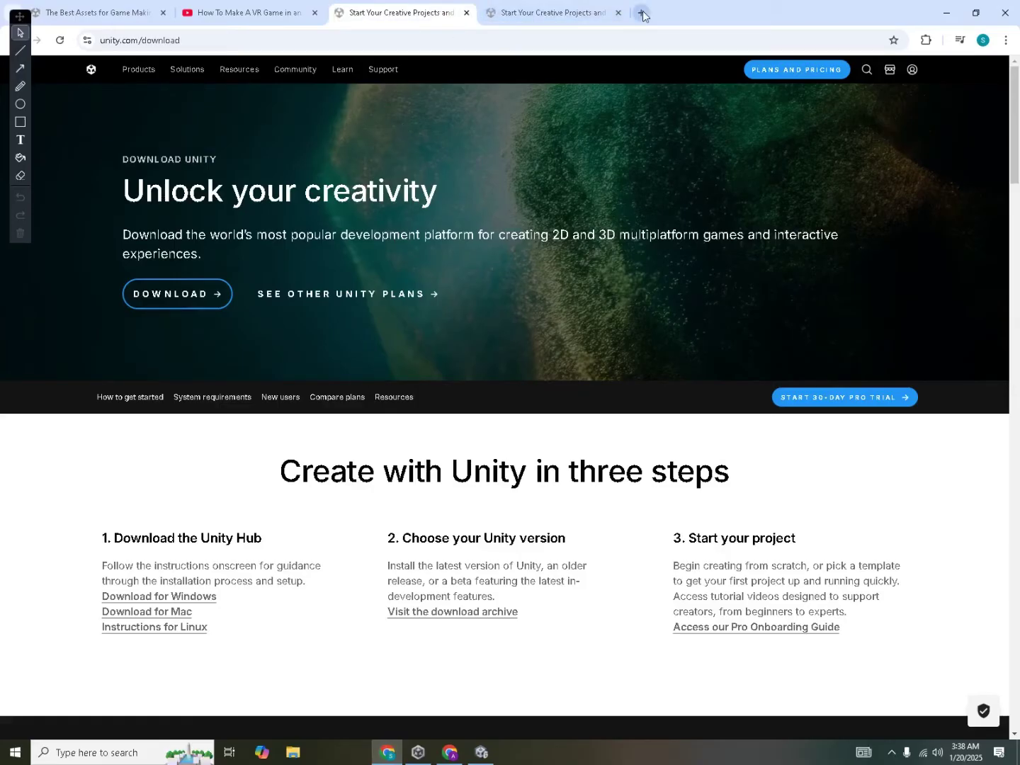
click(573, 12)
click(568, 36)
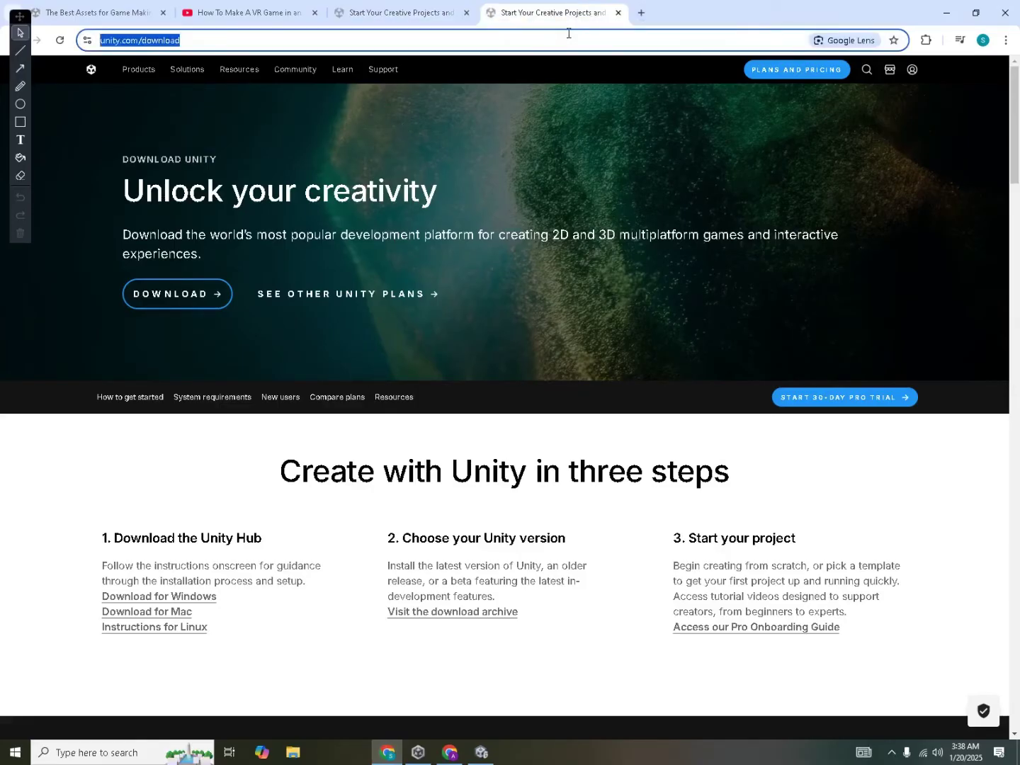
text(unity)
key(Return)
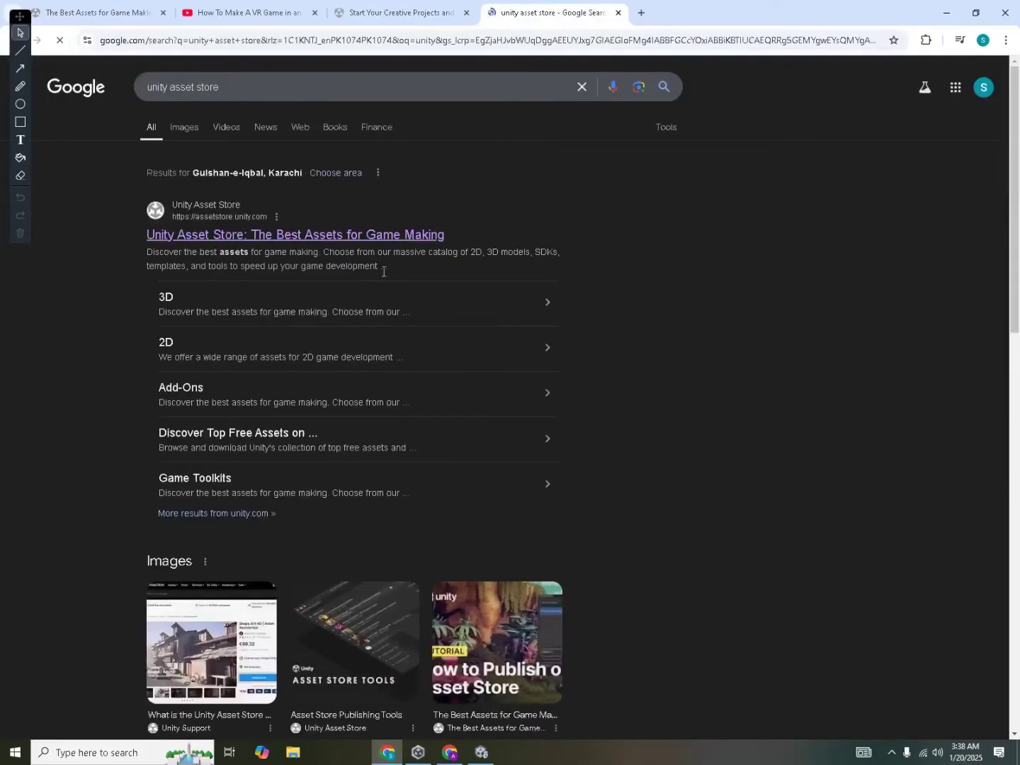
click(348, 232)
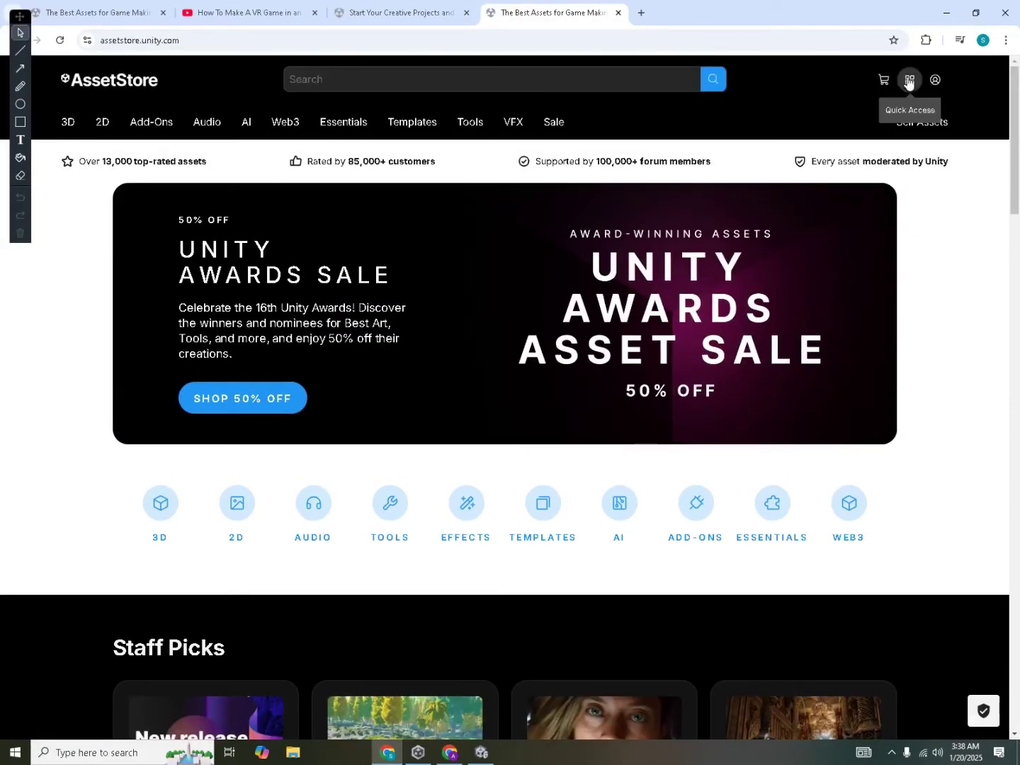
click(936, 80)
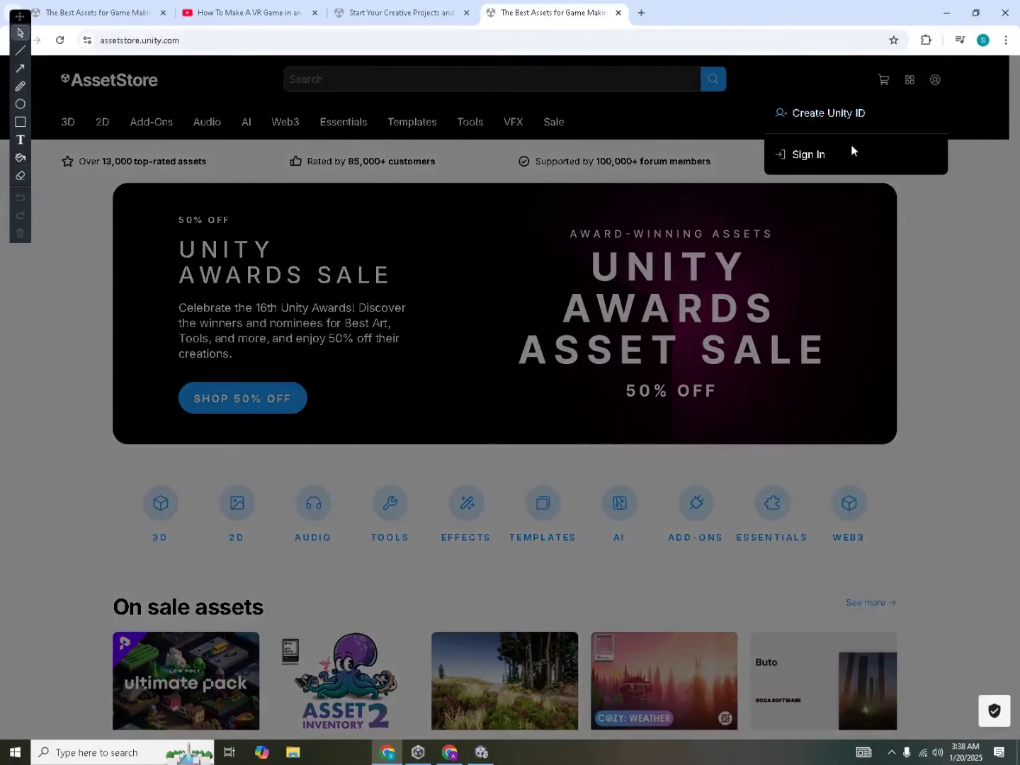
click(822, 165)
click(618, 13)
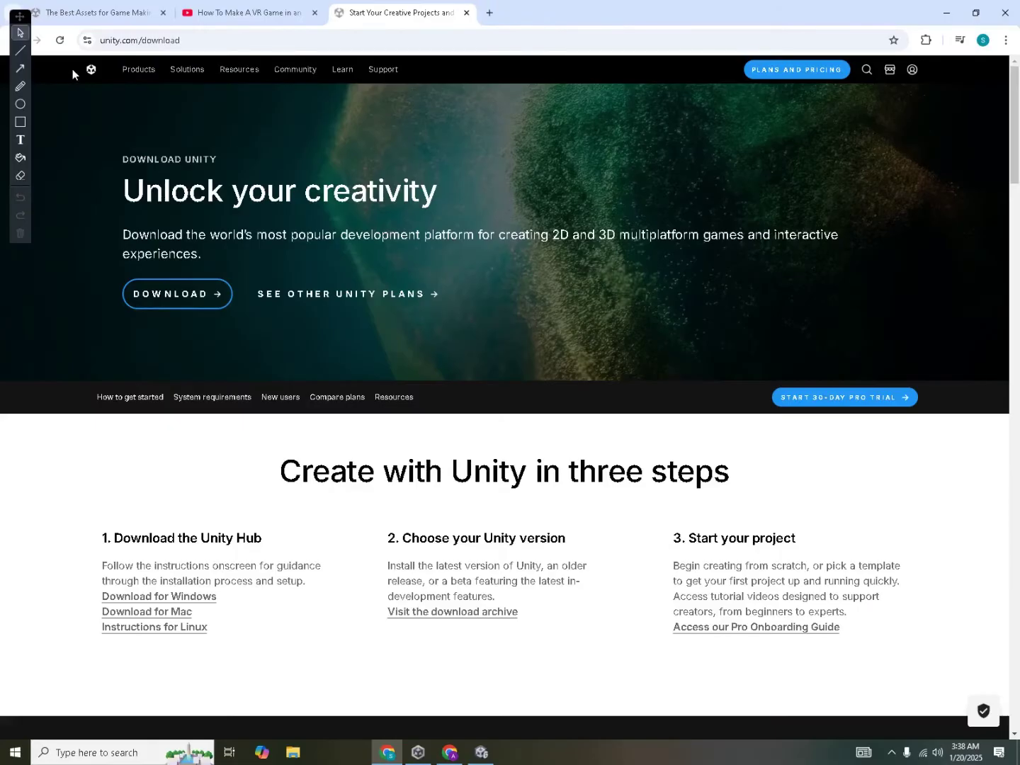
click(100, 13)
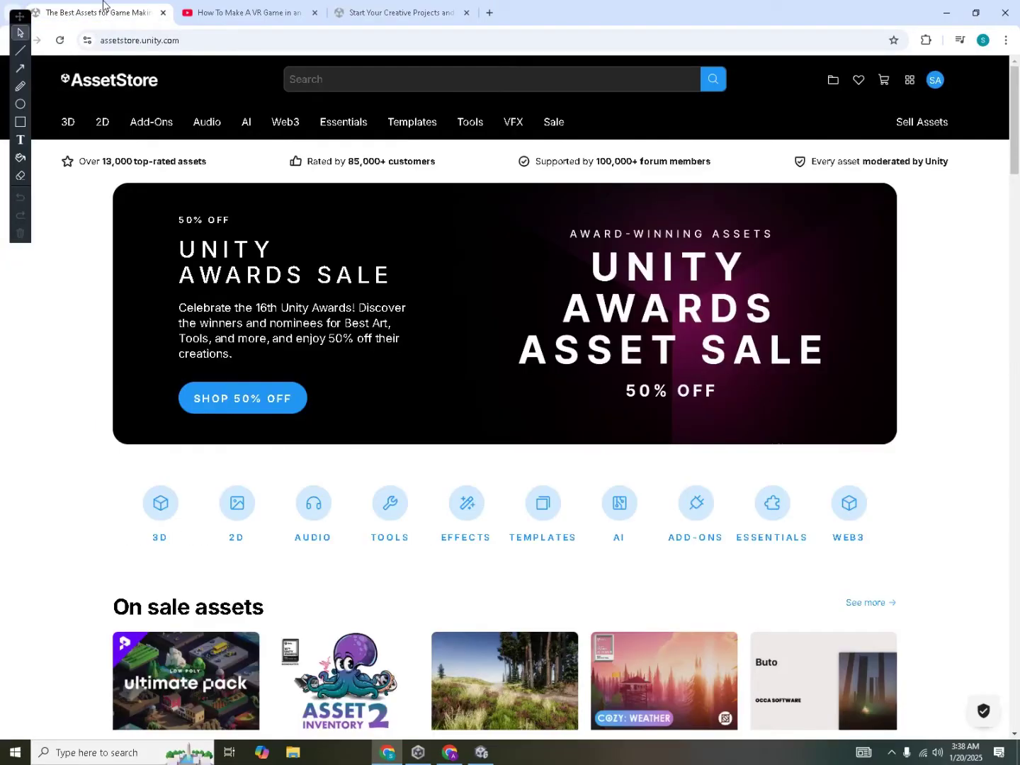
- Search the Asset Store for "meta xr all-in-one" and sign in with the saved Unity ID credentials
click(411, 83)
text(met)
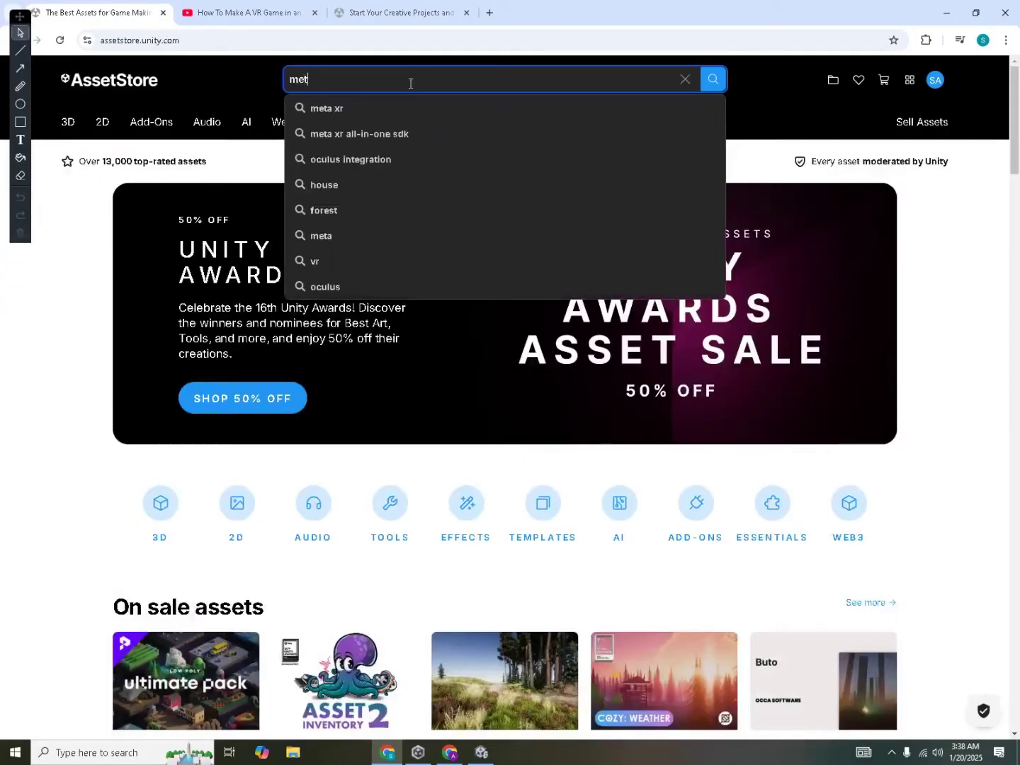
text(a xr all)
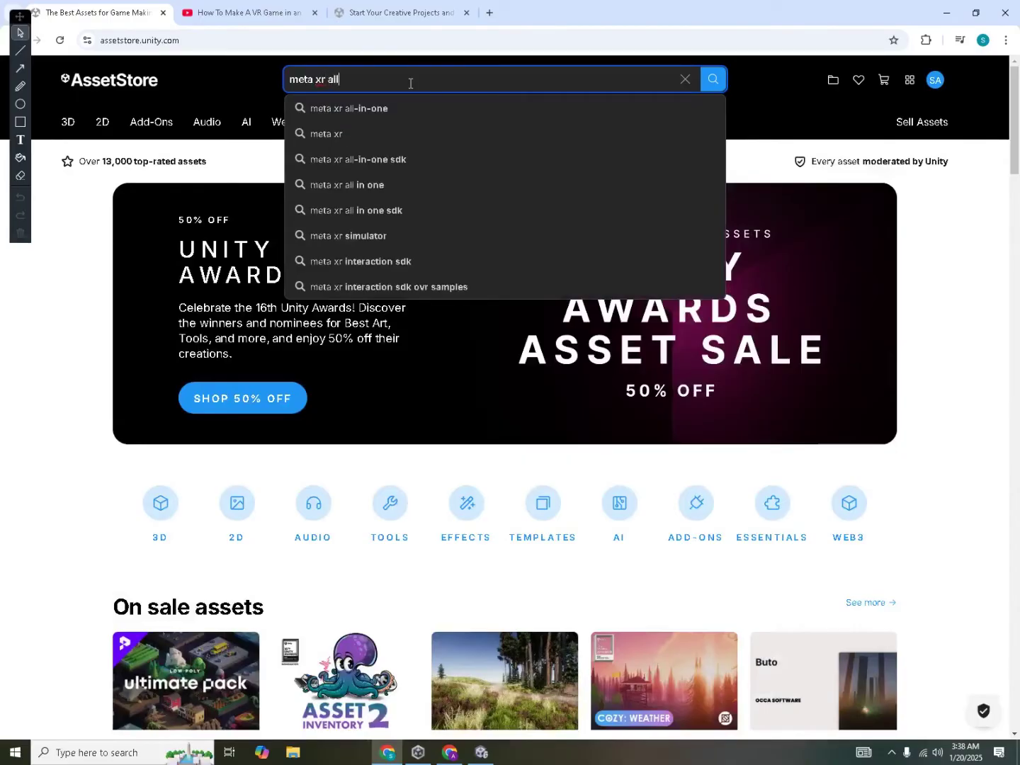
key(Down)
key(Return)
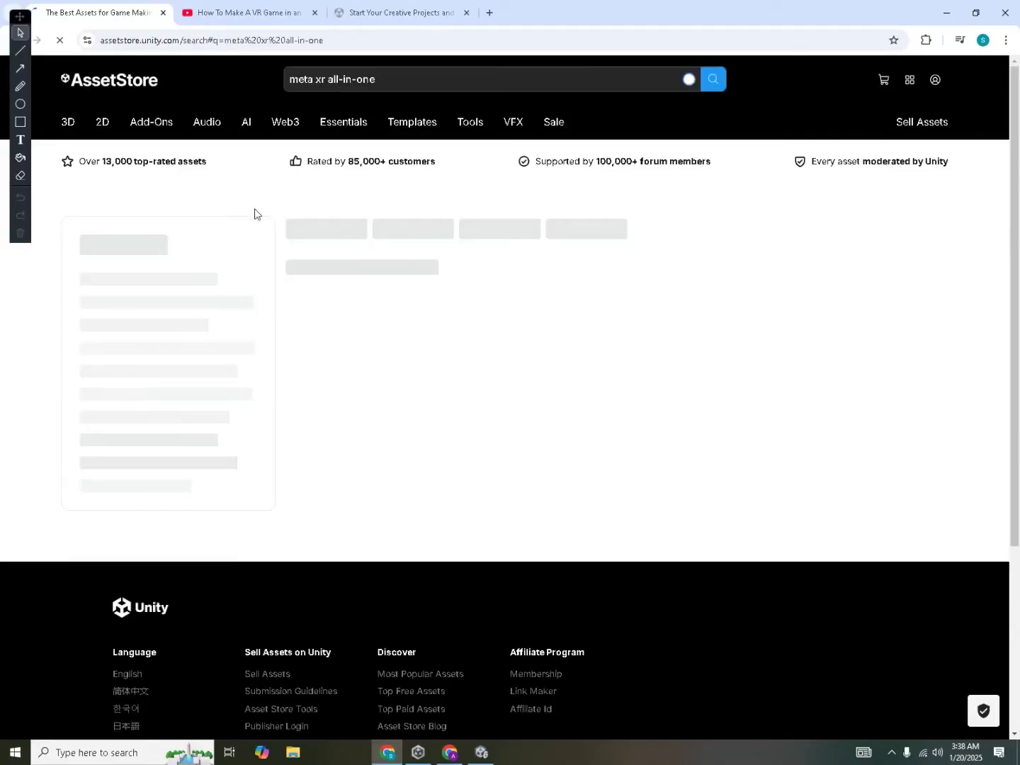
scroll(346, 294, down, 3)
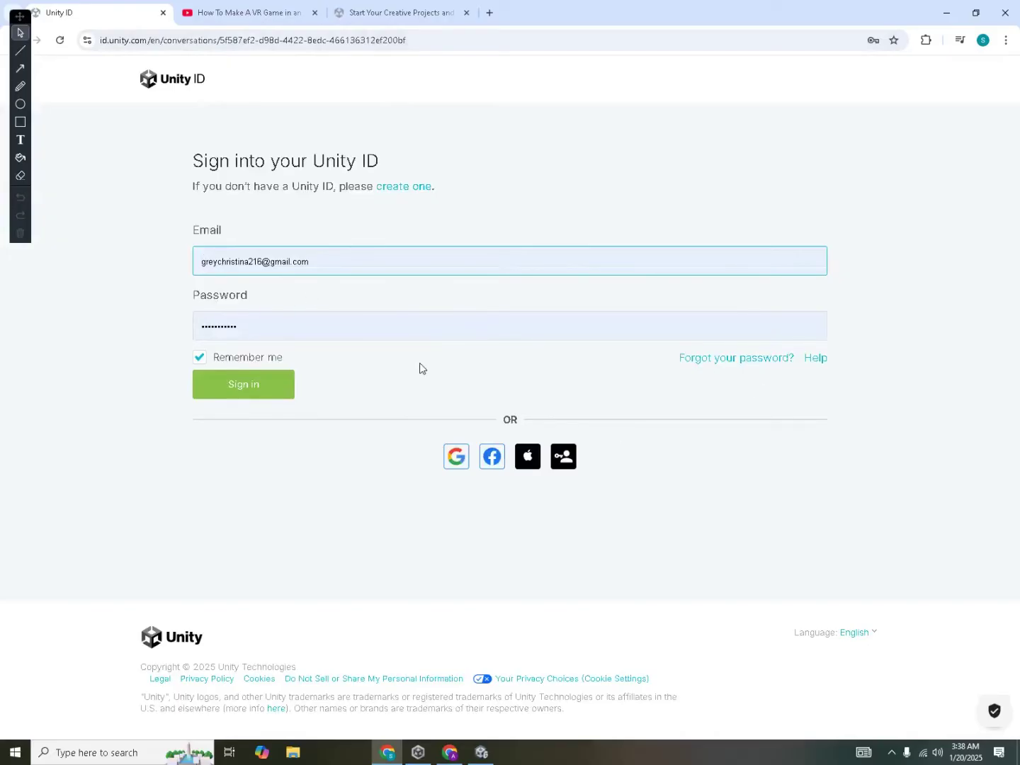
key(Return)
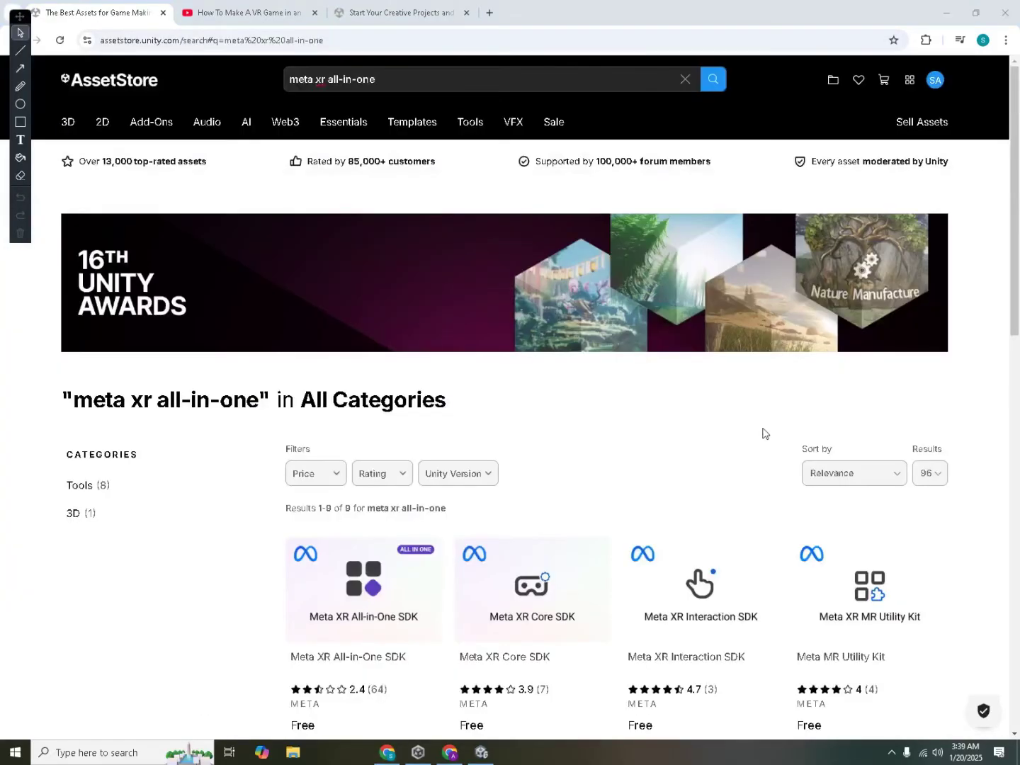
- Find the Meta XR All-in-One SDK among the search results and open the asset in Unity's Package Manager
scroll(569, 405, down, 2)
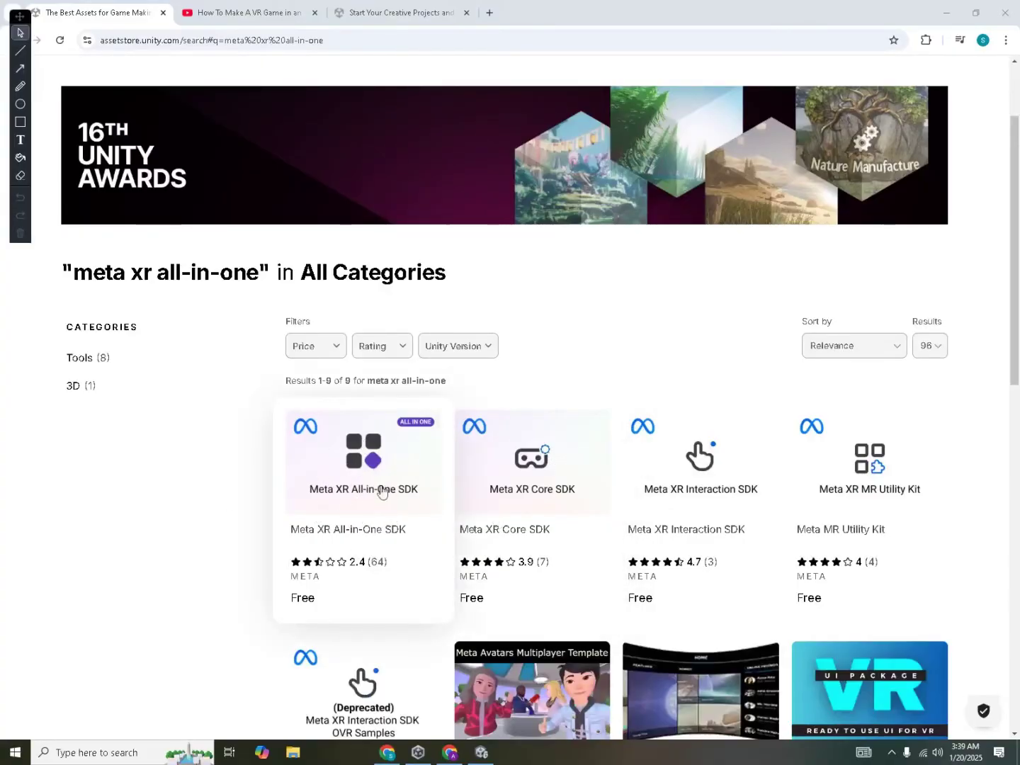
scroll(376, 497, down, 1)
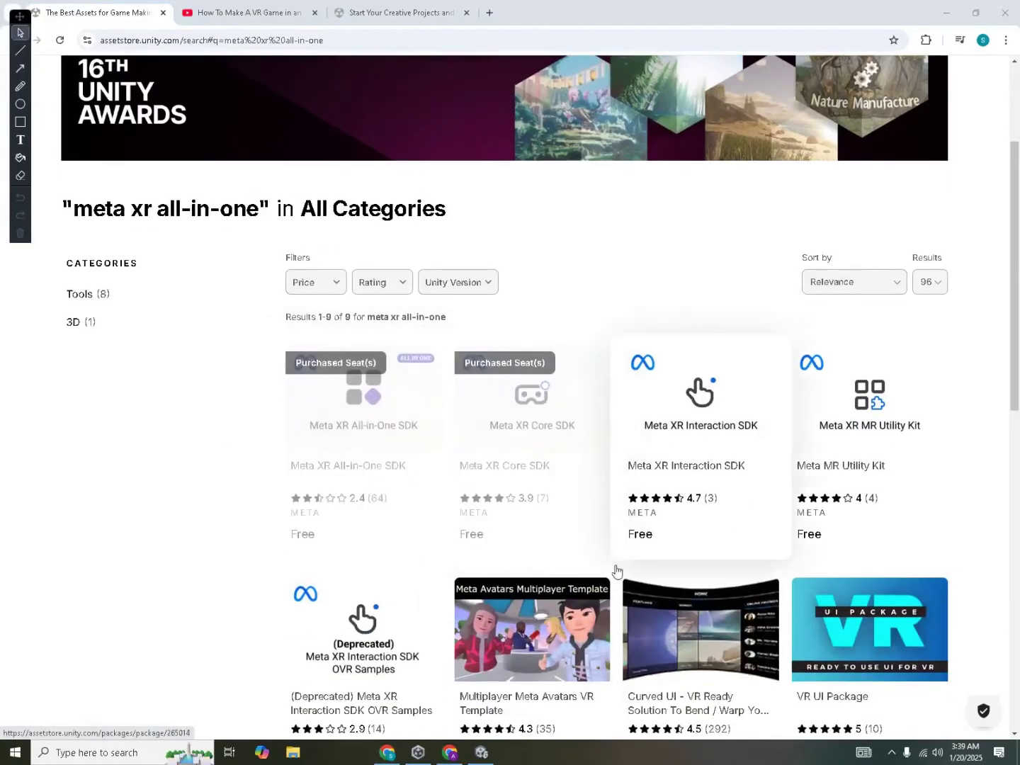
scroll(338, 439, down, 2)
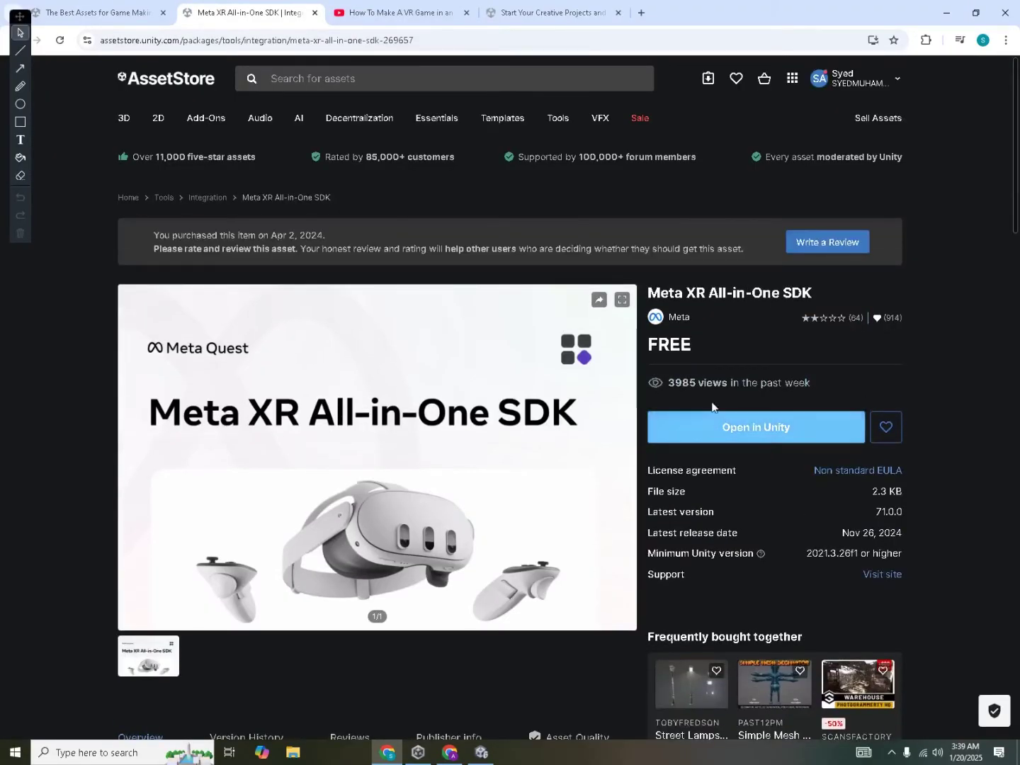
click(757, 433)
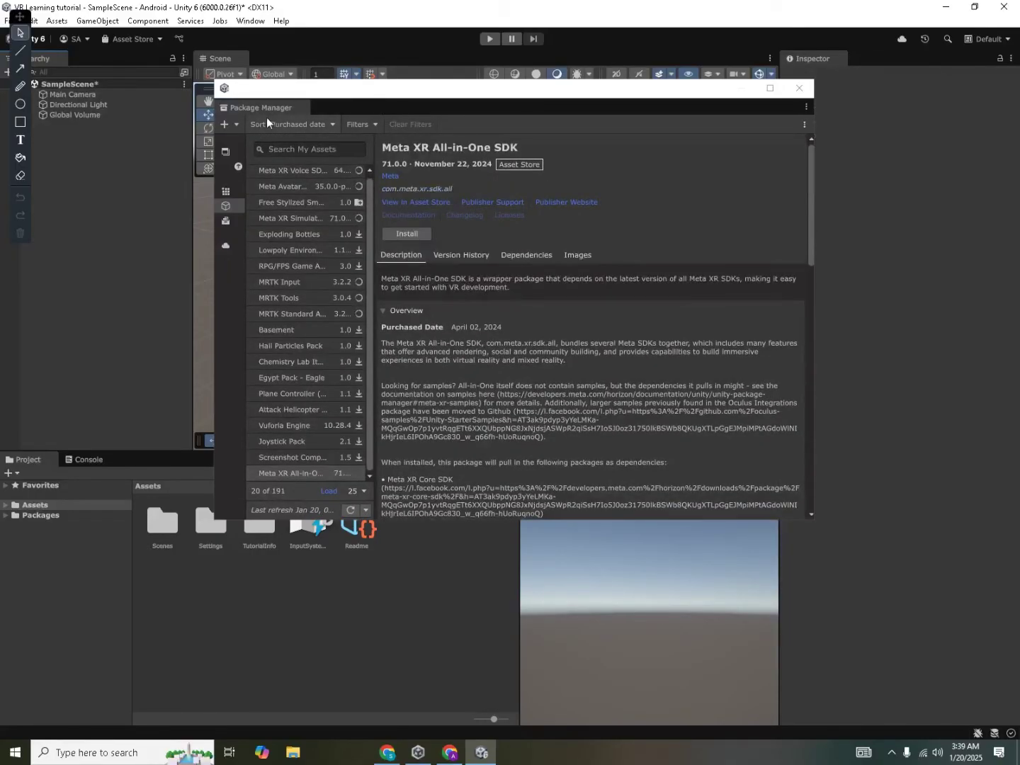
- Close and reopen the Package Manager, search My Assets for "meta xr" and install the Meta XR All-in-One SDK
click(800, 95)
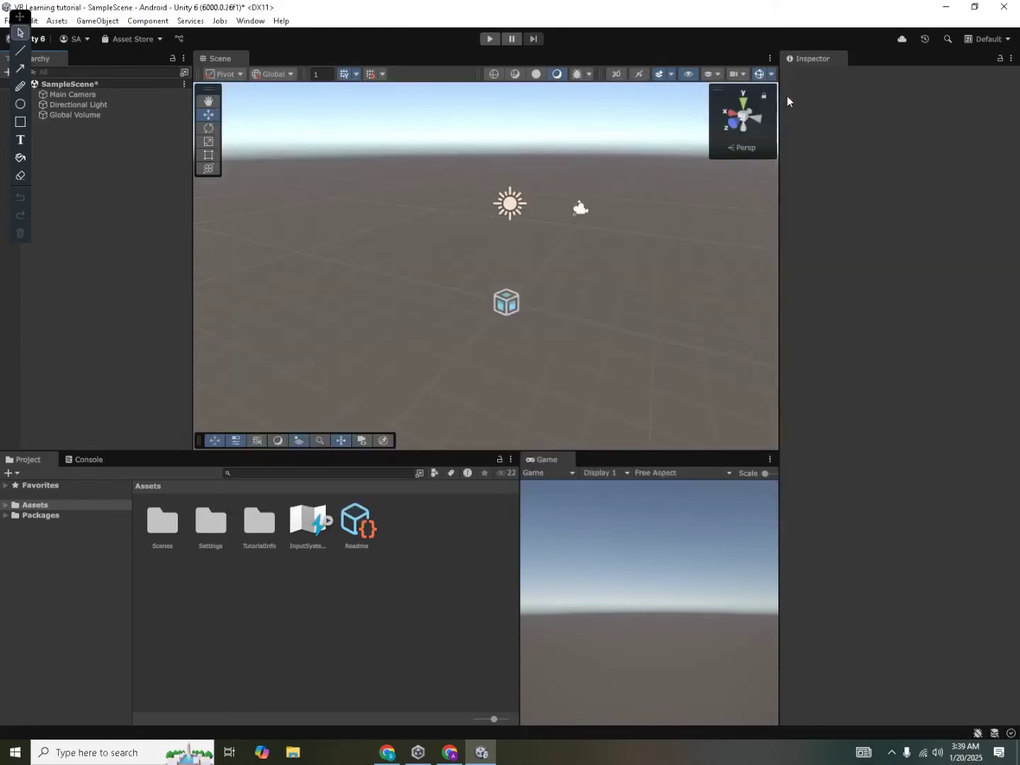
click(261, 22)
click(310, 183)
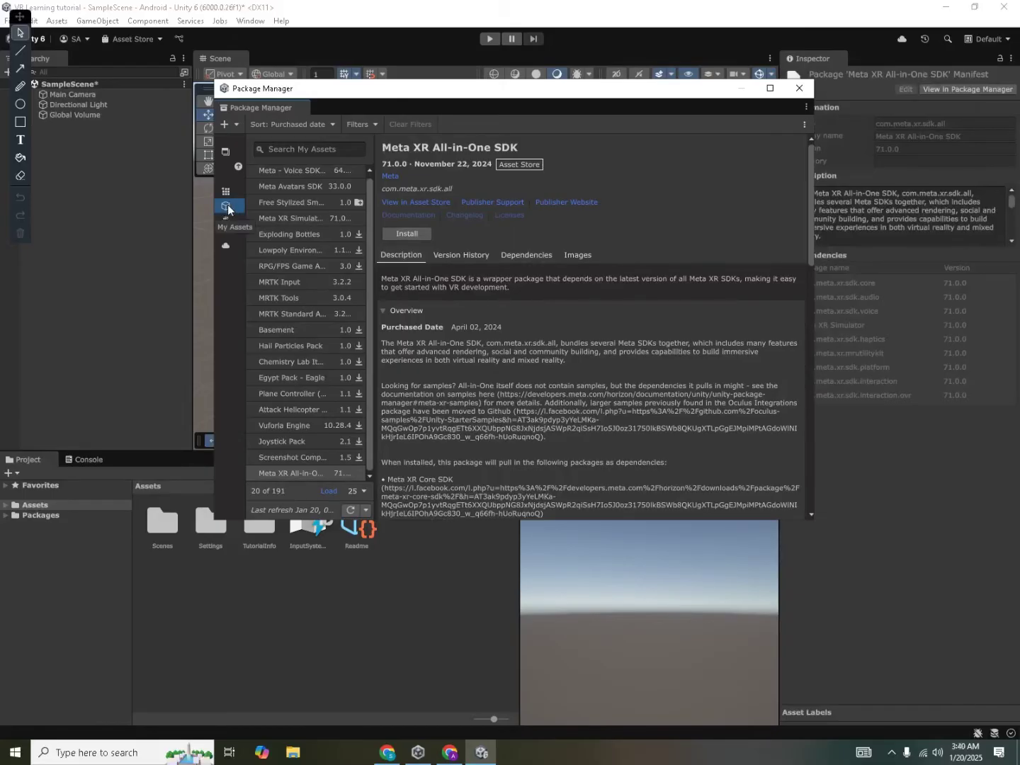
click(298, 147)
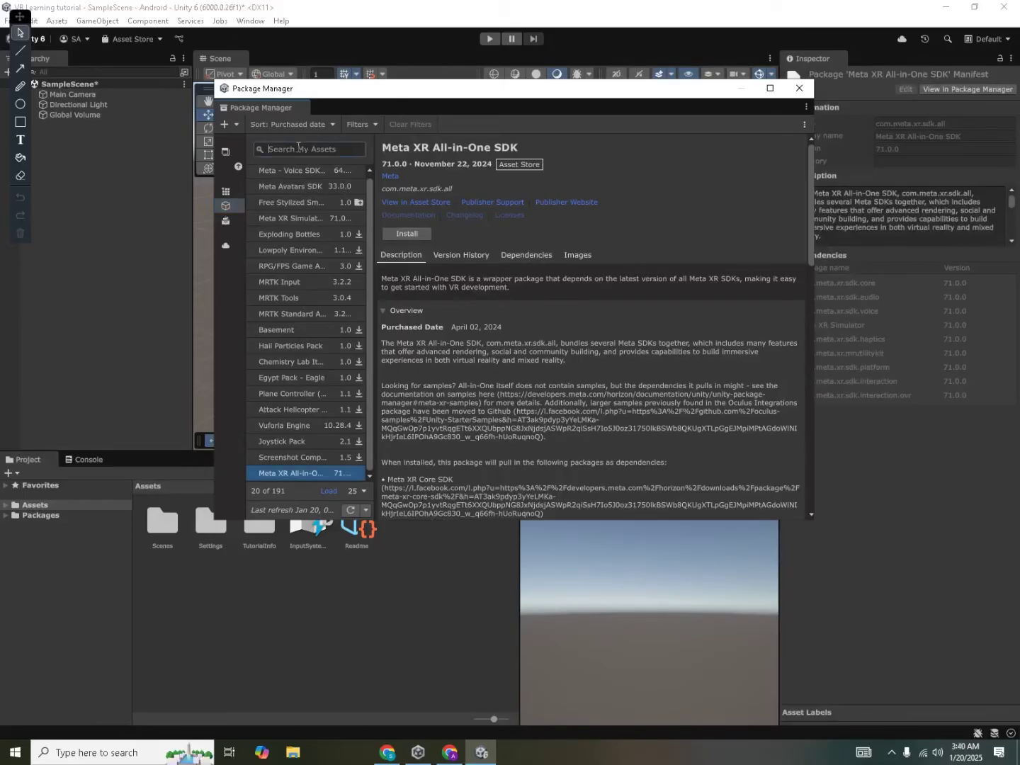
text(meta xr)
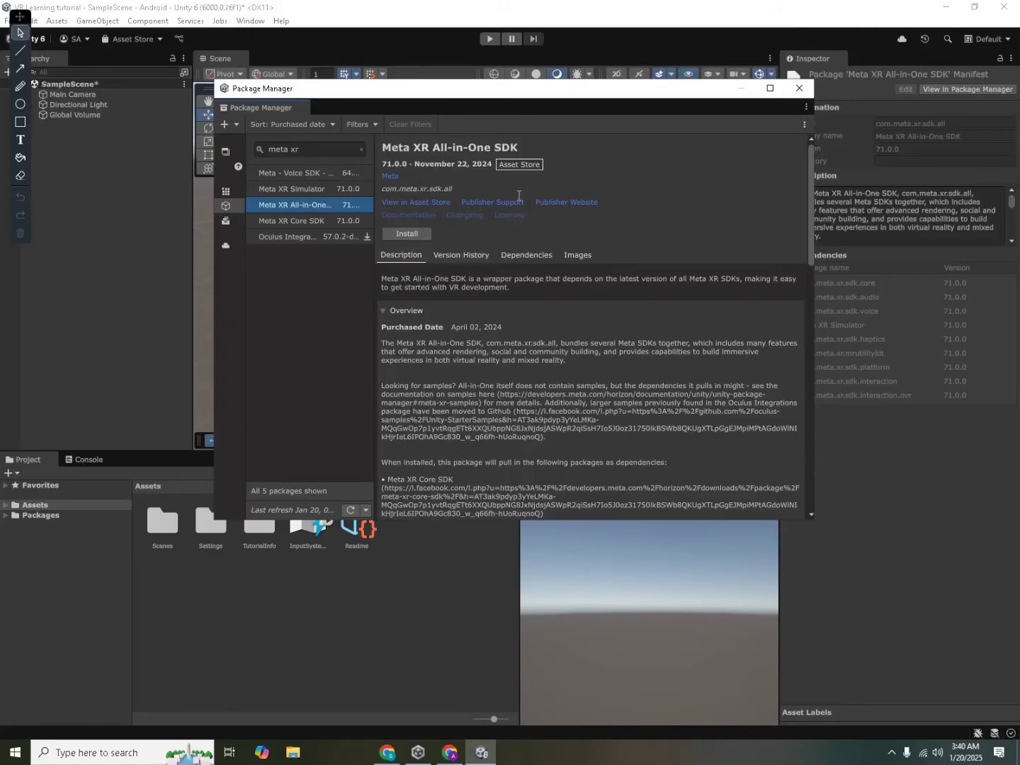
click(421, 233)
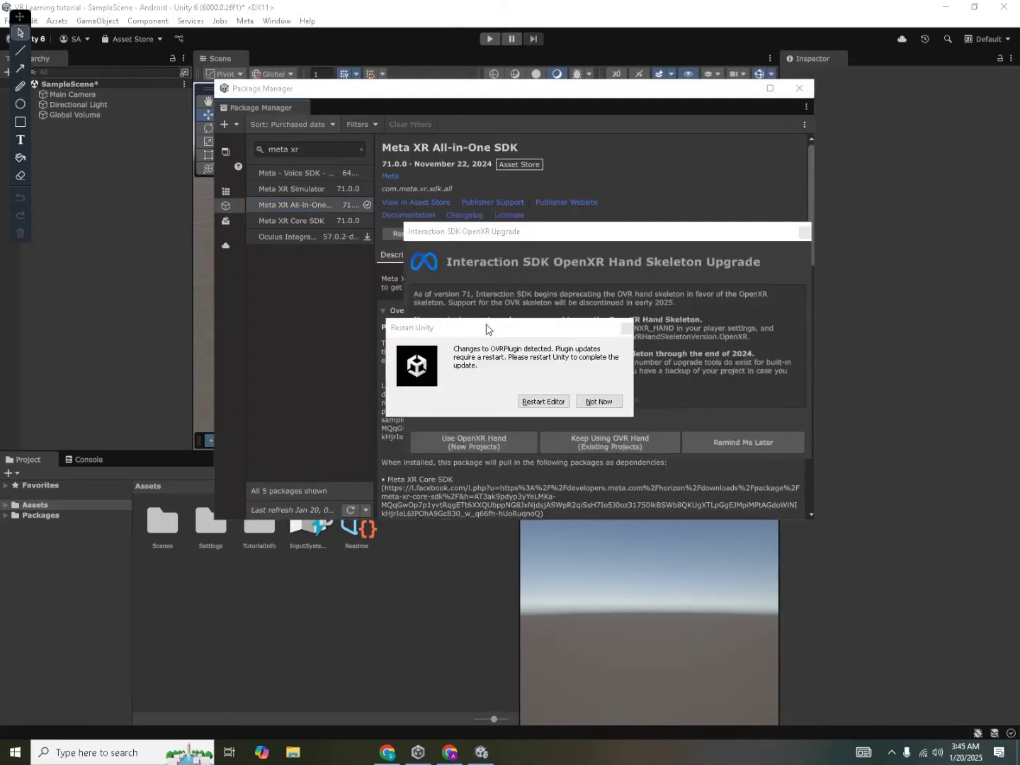
- Restart the Unity editor to complete the OVRPlugin update, saving SampleScene, and minimize the Chrome window
drag(486, 323, 320, 308)
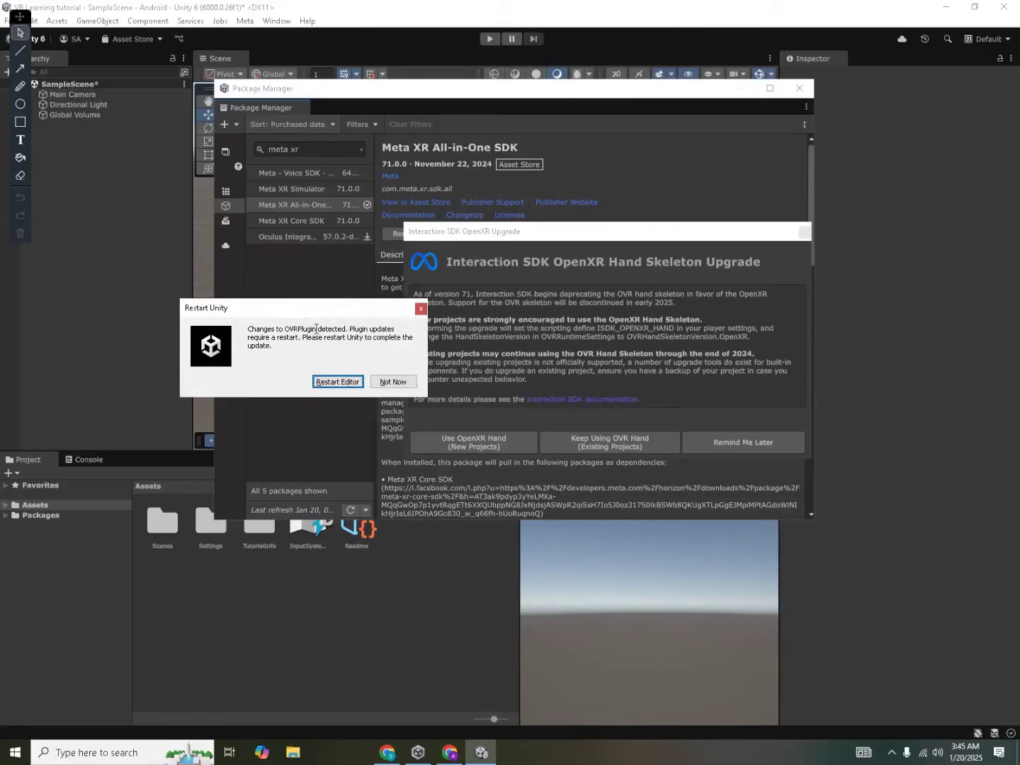
click(345, 386)
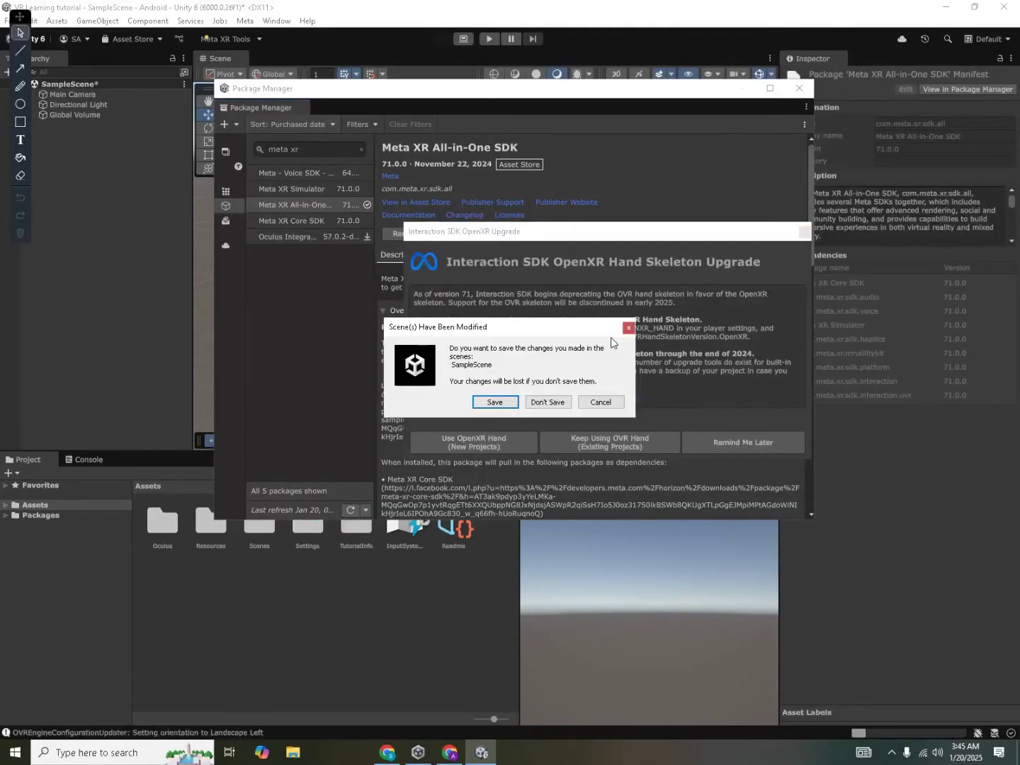
click(495, 401)
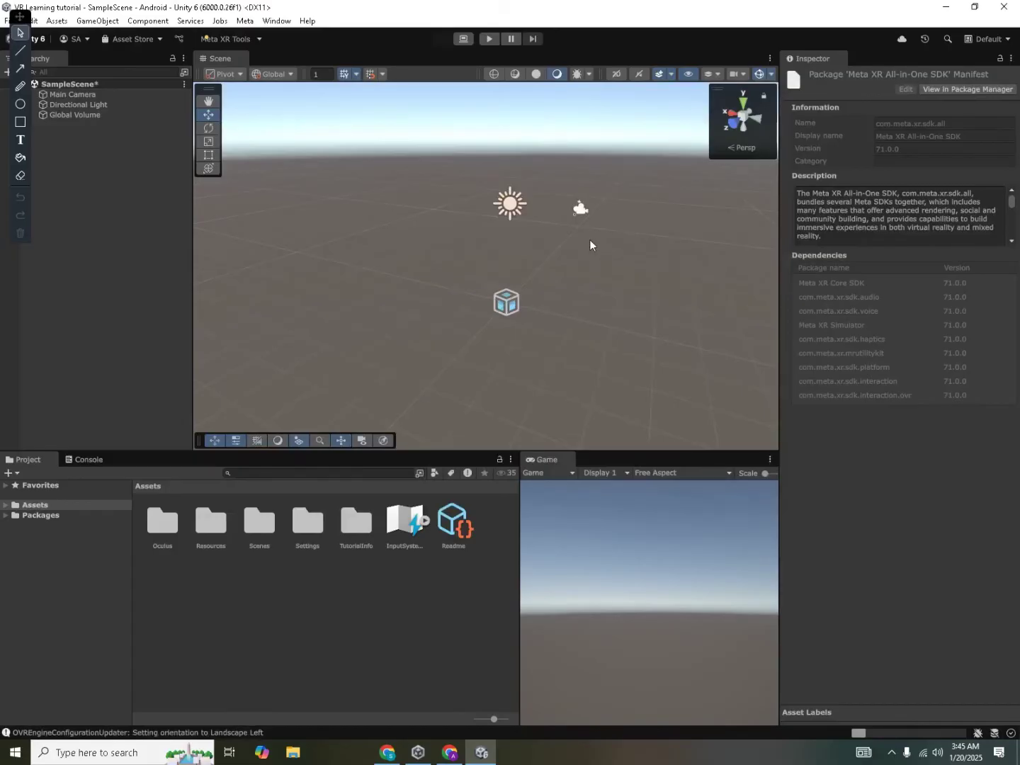
key(alt+Tab)
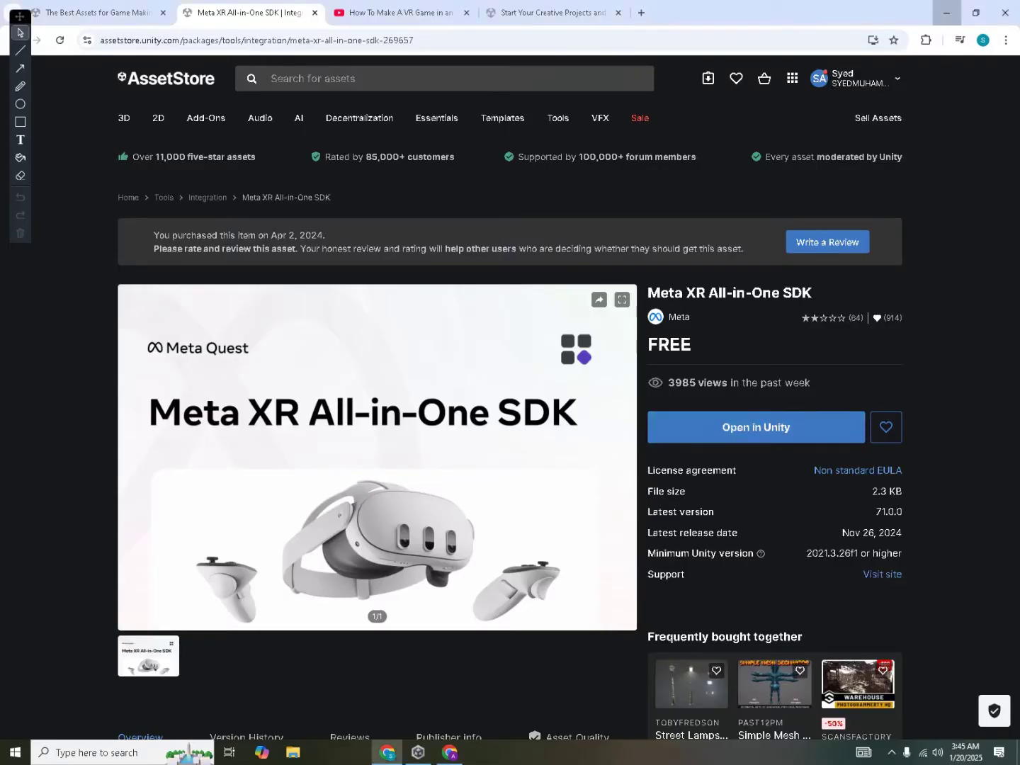
click(947, 12)
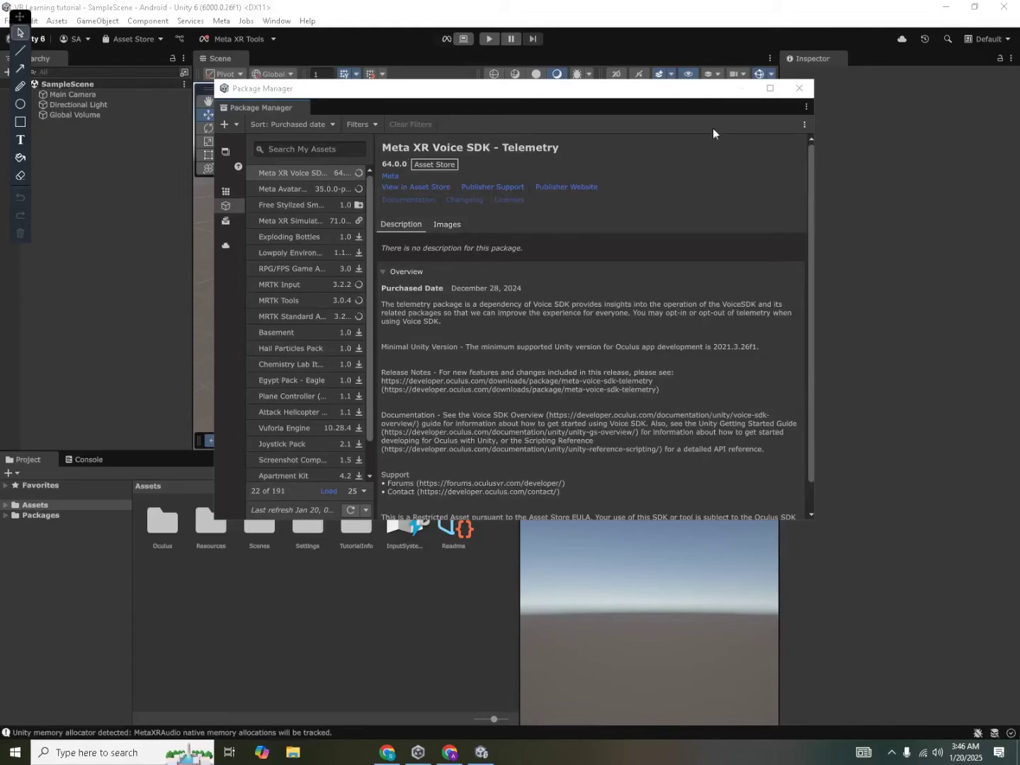
- Close the Package Manager and choose to keep using OVR Hand in the Interaction SDK OpenXR upgrade prompt
click(810, 89)
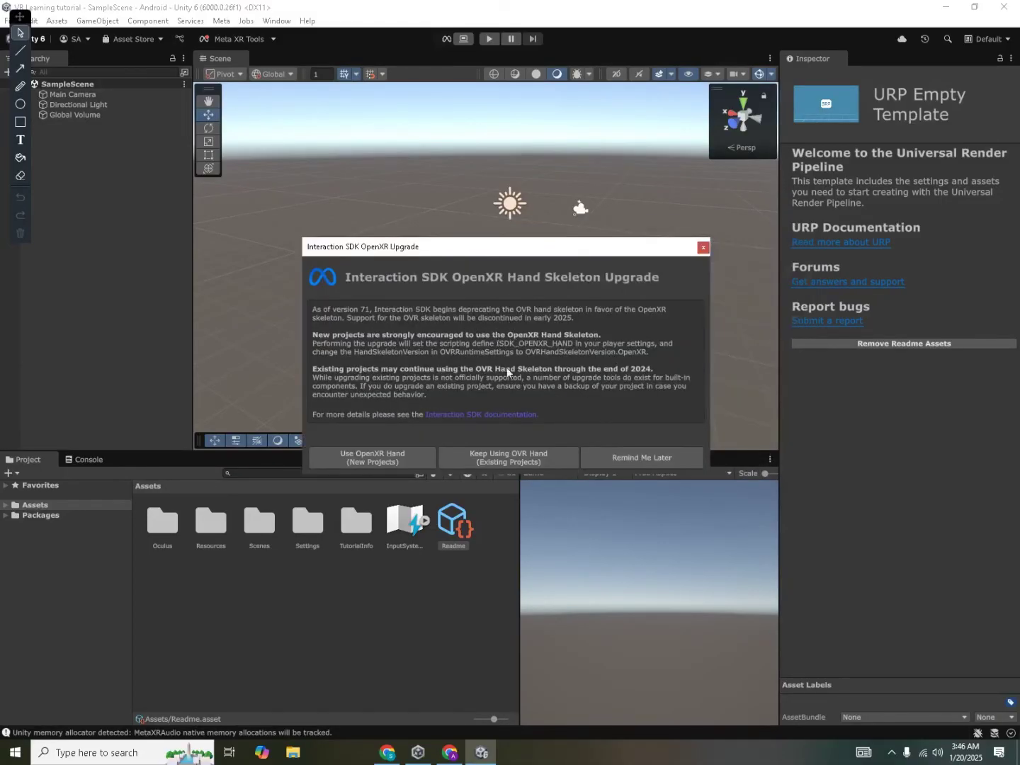
click(497, 463)
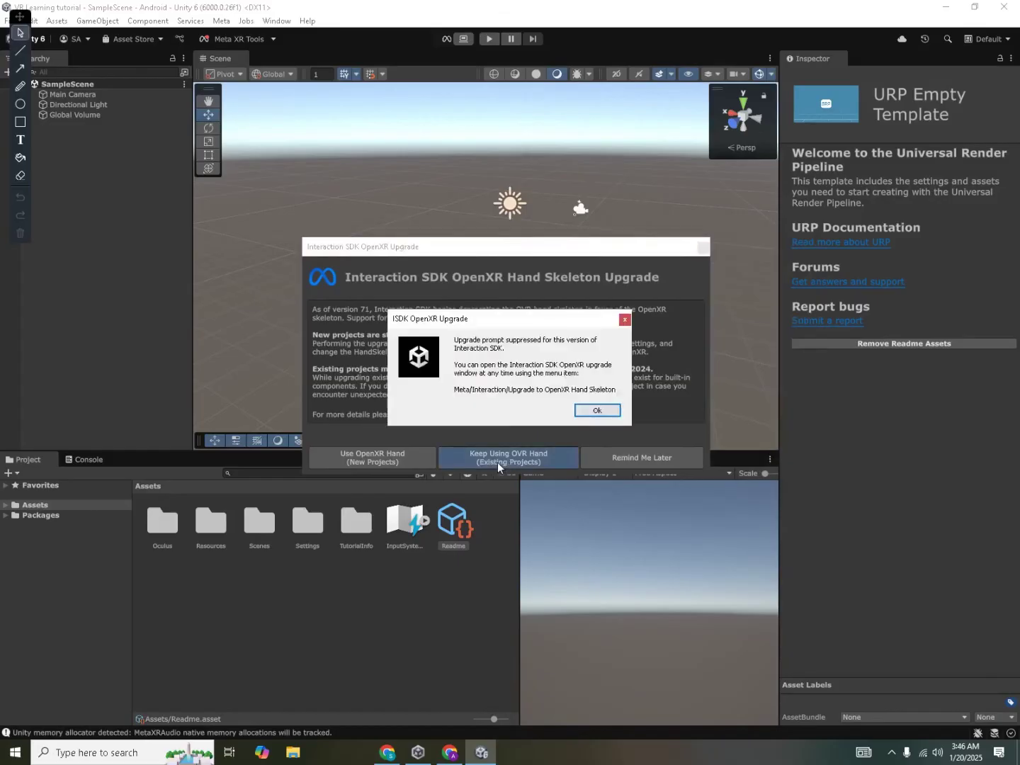
click(596, 411)
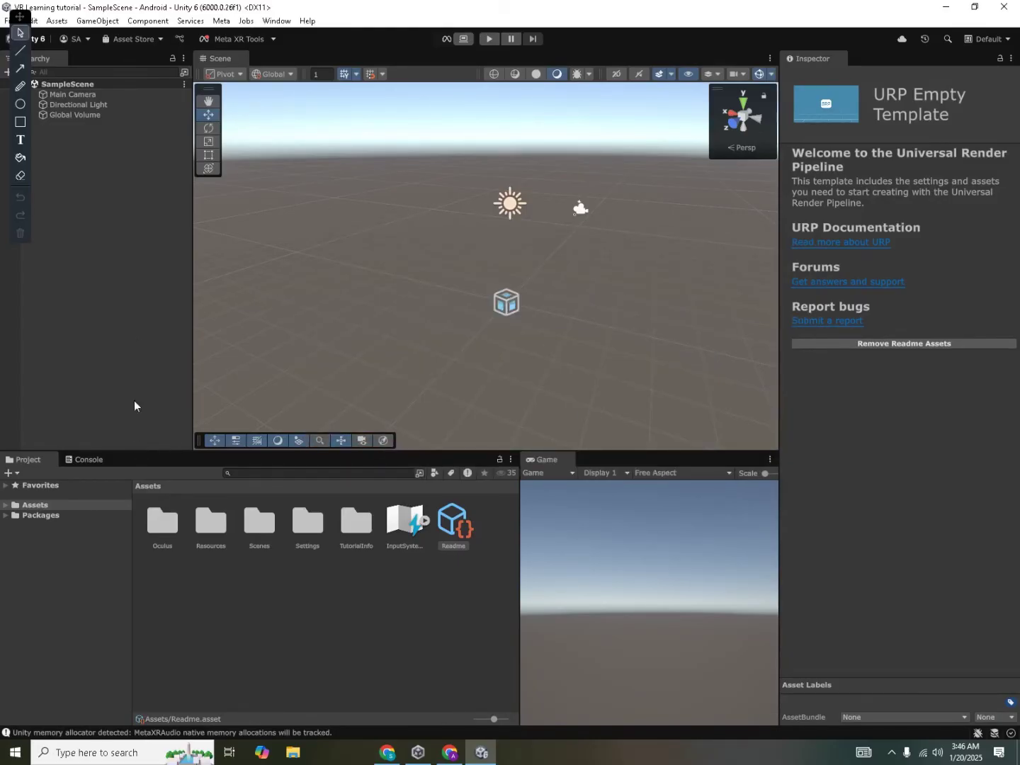
- Go through Build Profiles and Player Settings to the XR Plugin Management settings and install XR Plugin Management
mouse_move(19, 16)
mouse_down()
mouse_move(19, 159)
mouse_move(16, 149)
mouse_up()
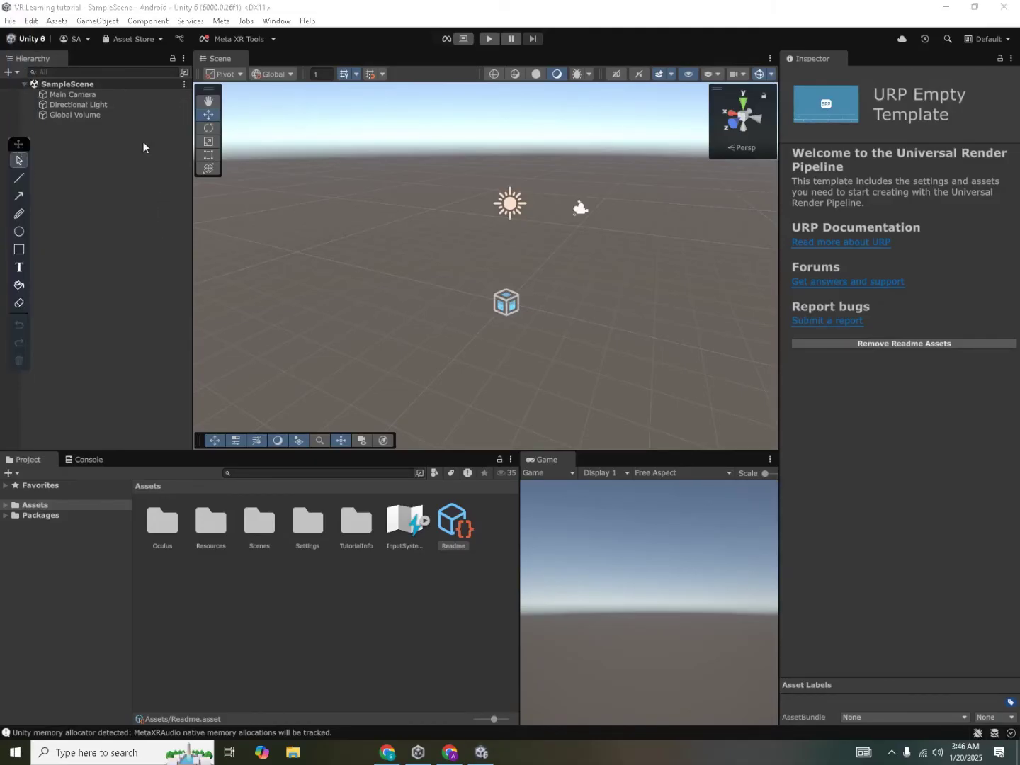
click(17, 24)
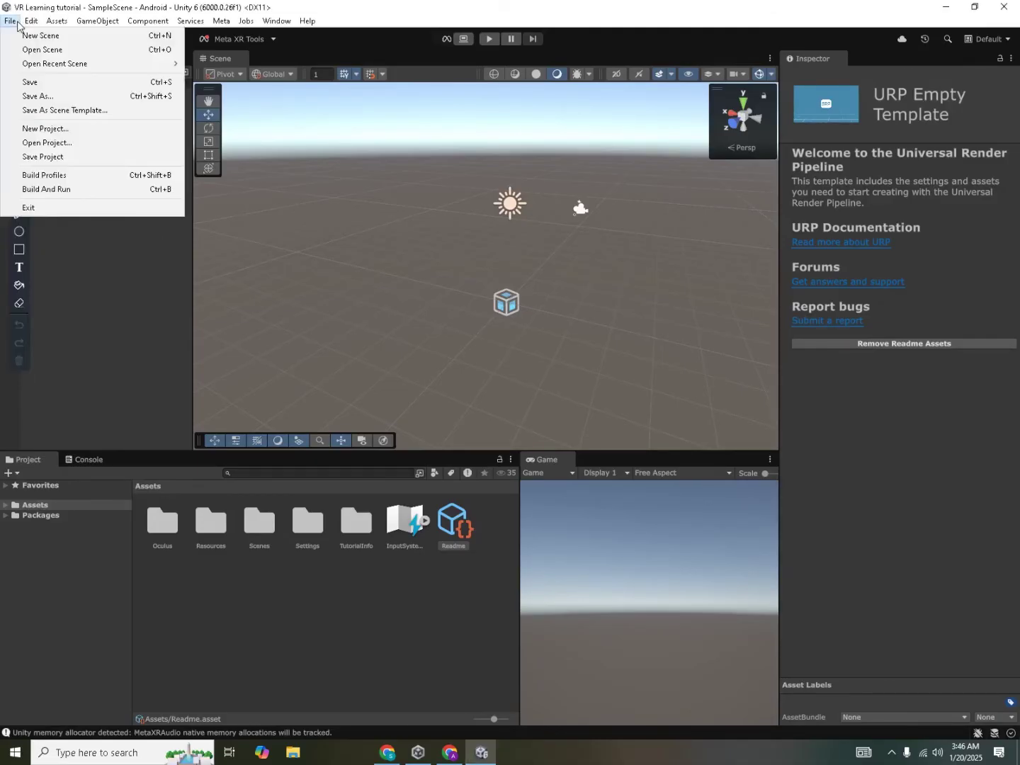
click(76, 174)
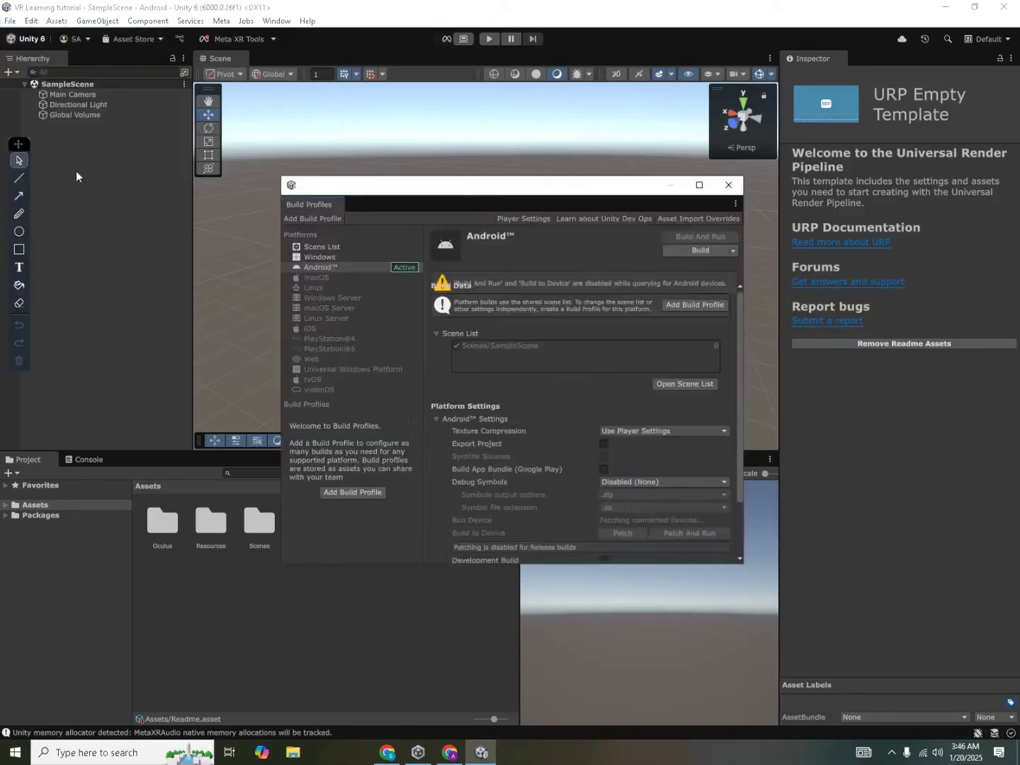
click(525, 220)
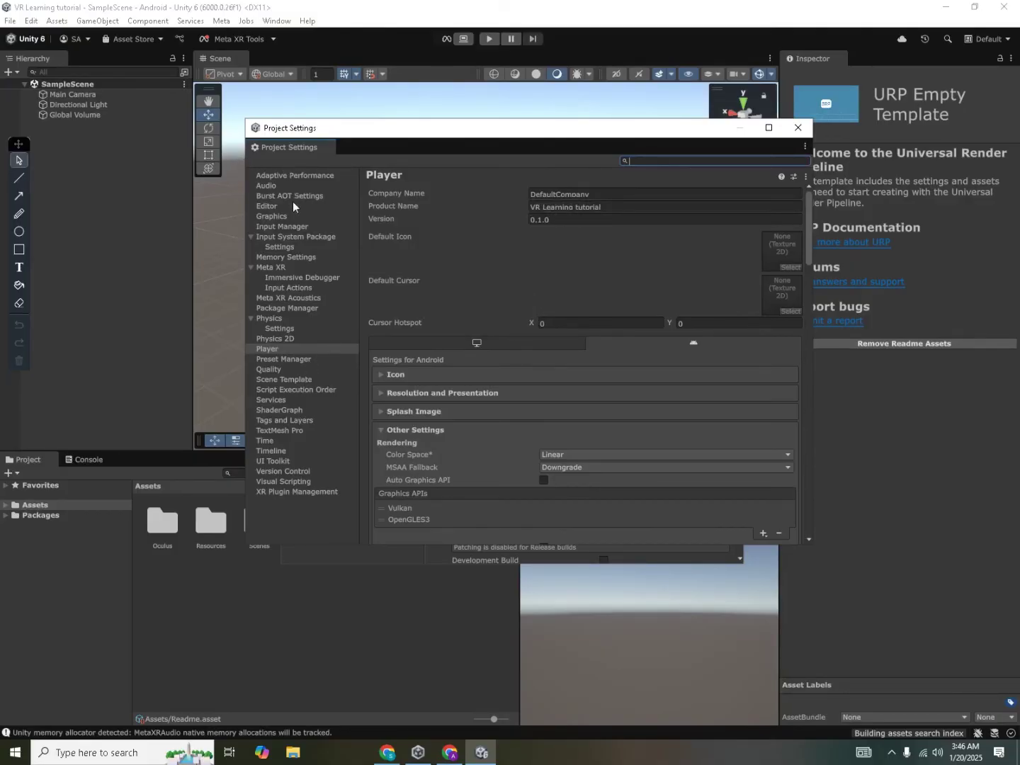
click(306, 494)
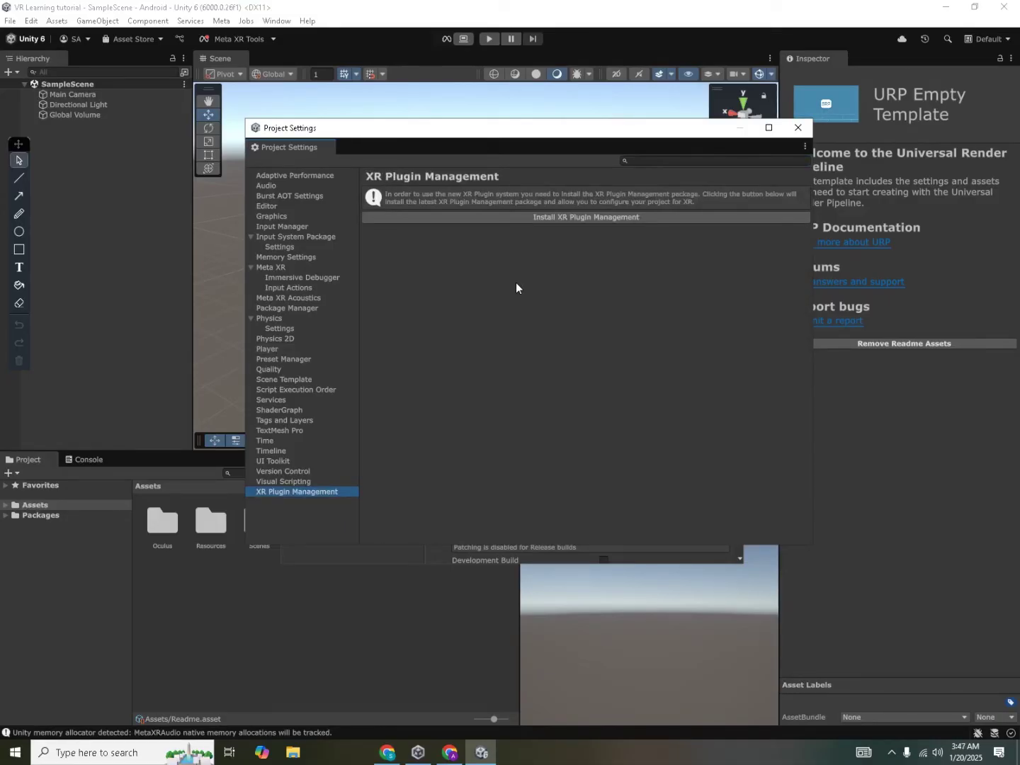
click(596, 218)
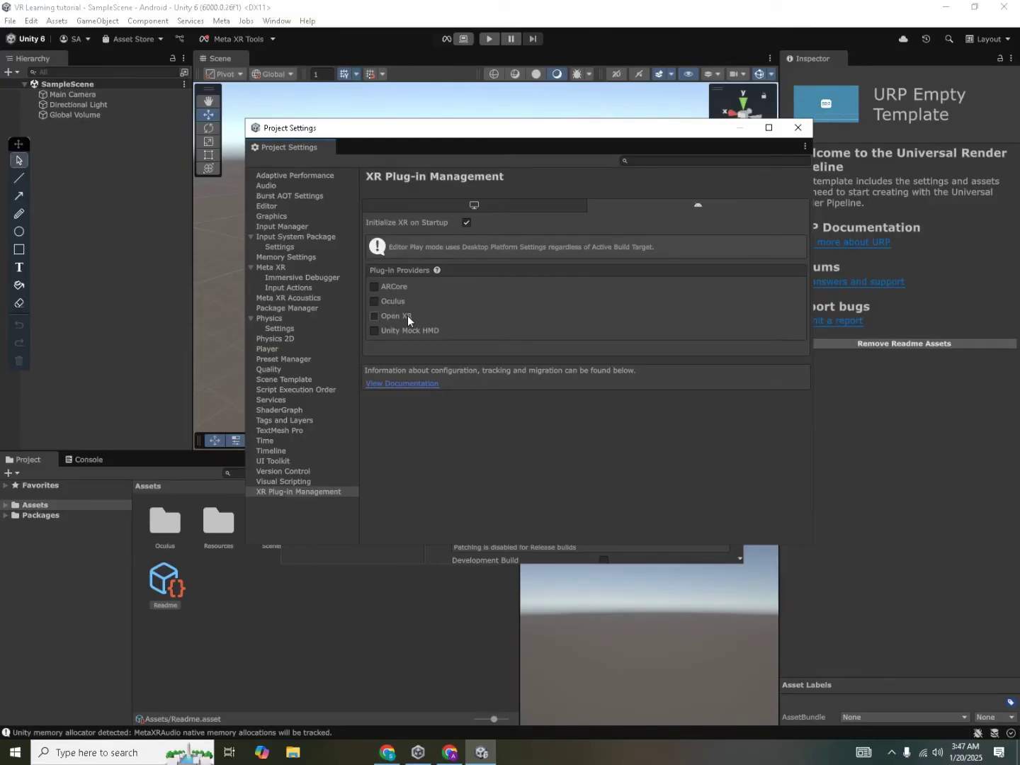
- Enable Oculus as the Android plug-in provider, then close the Project Settings and Build Profiles windows
click(399, 302)
click(794, 130)
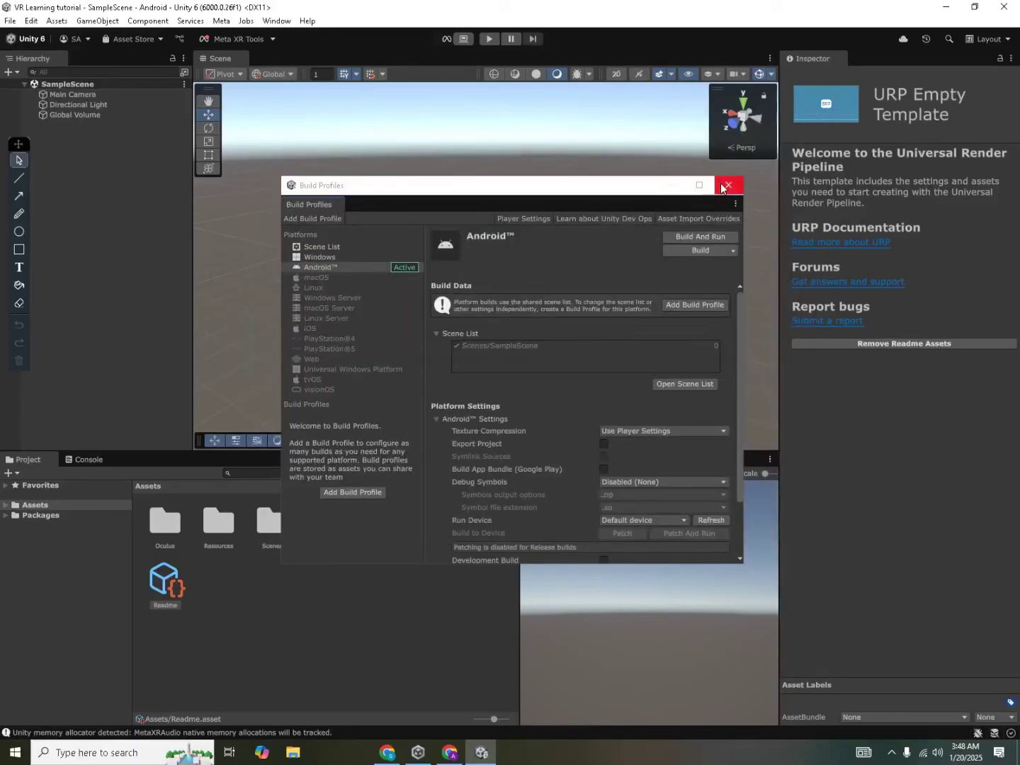
click(728, 185)
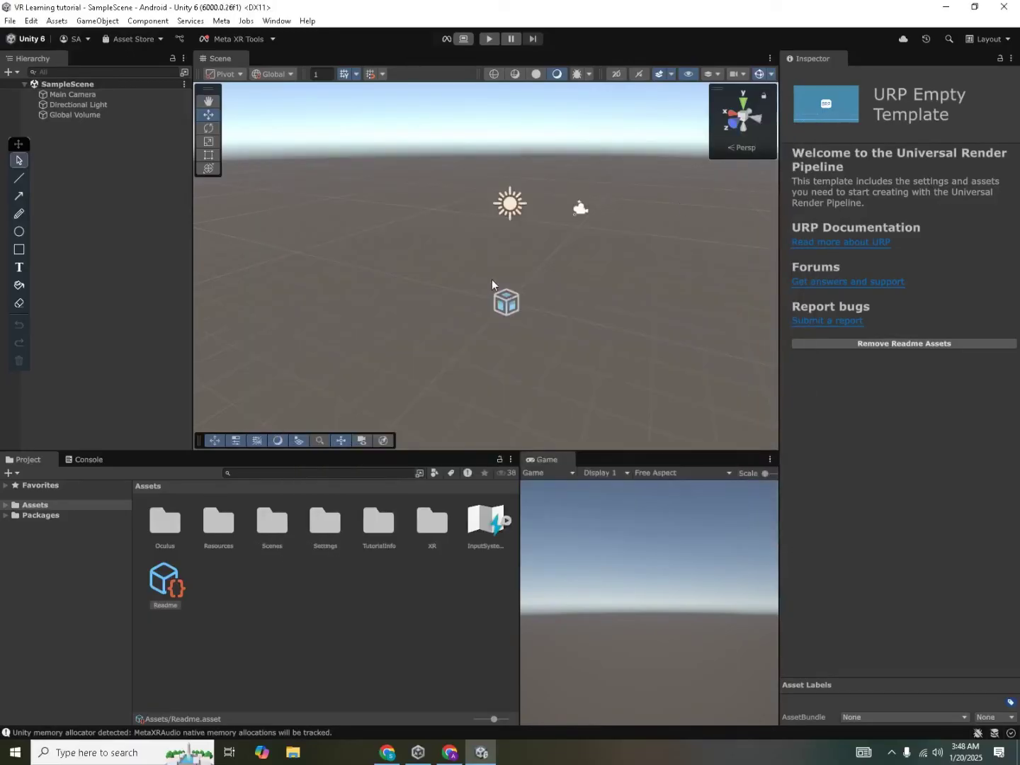
click(92, 459)
click(28, 460)
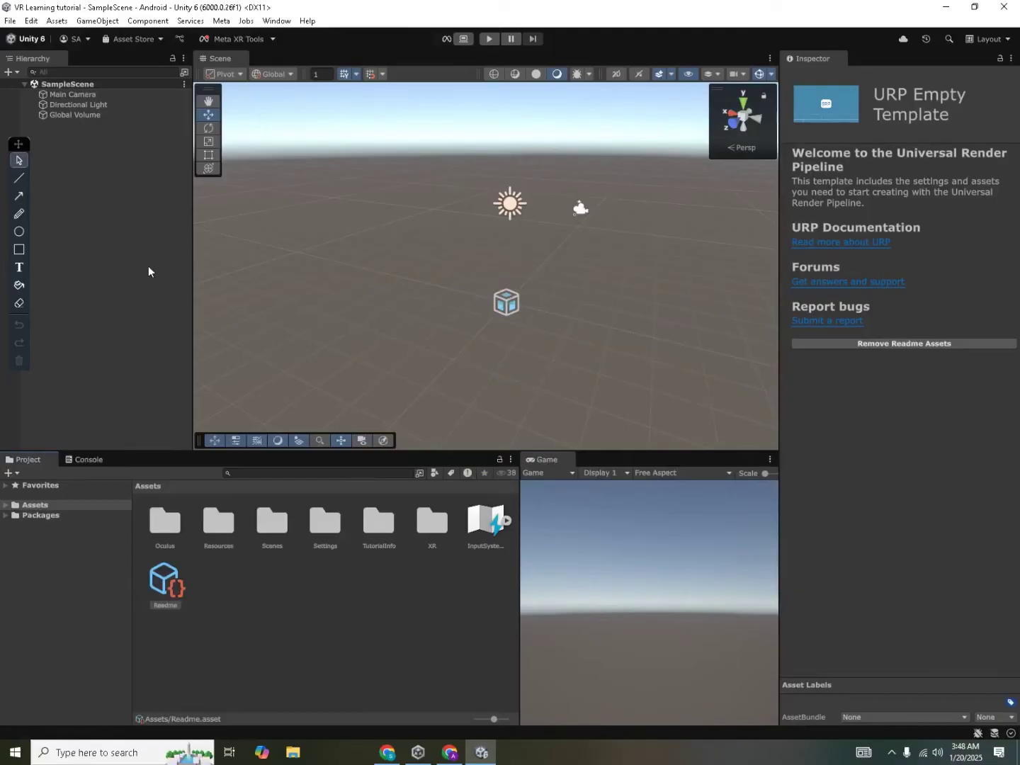
right_drag(386, 258, 408, 284)
click(136, 229)
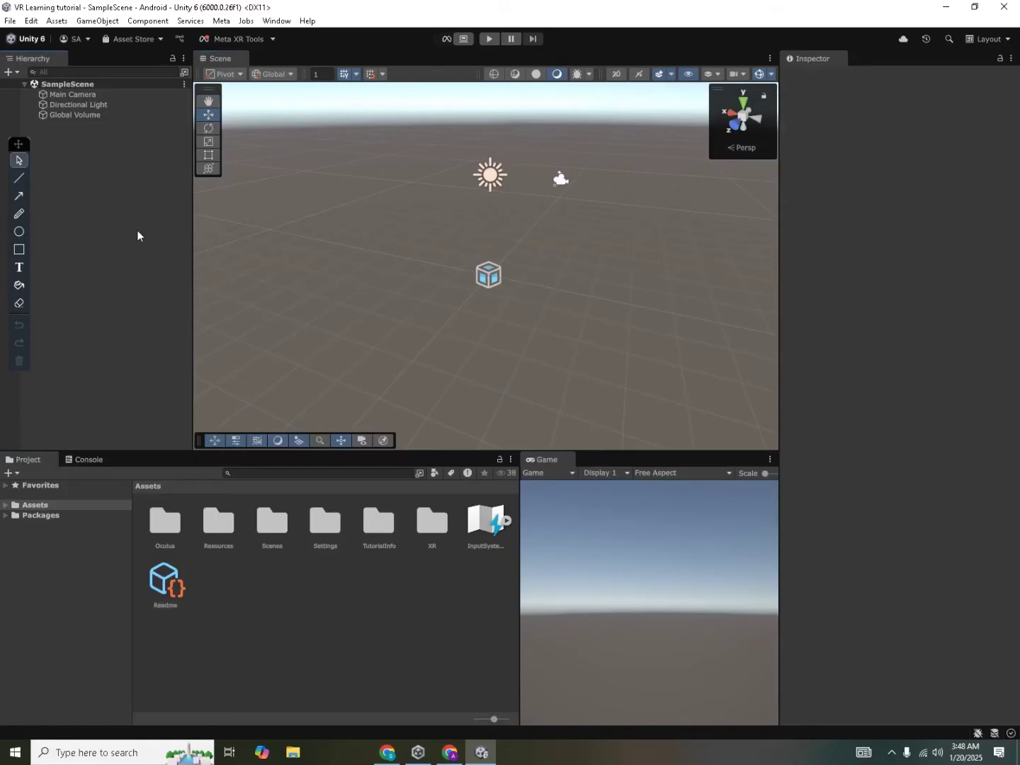
- Open Meta's Building Blocks window to access its library of XR capabilities
click(223, 23)
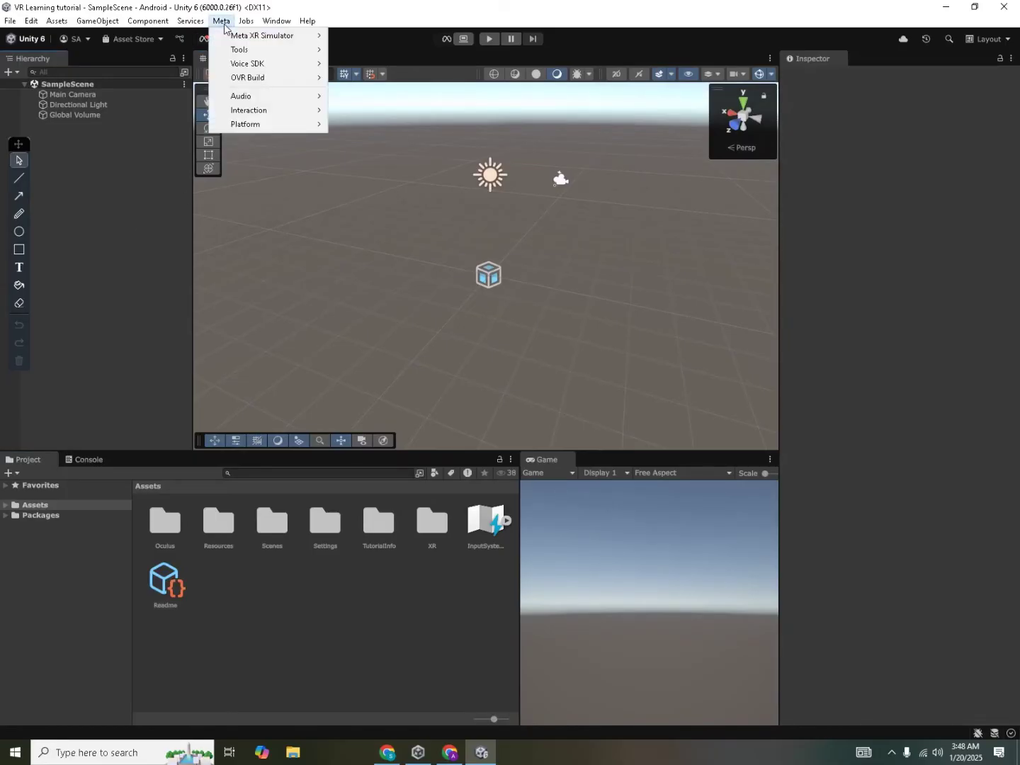
mouse_move(257, 50)
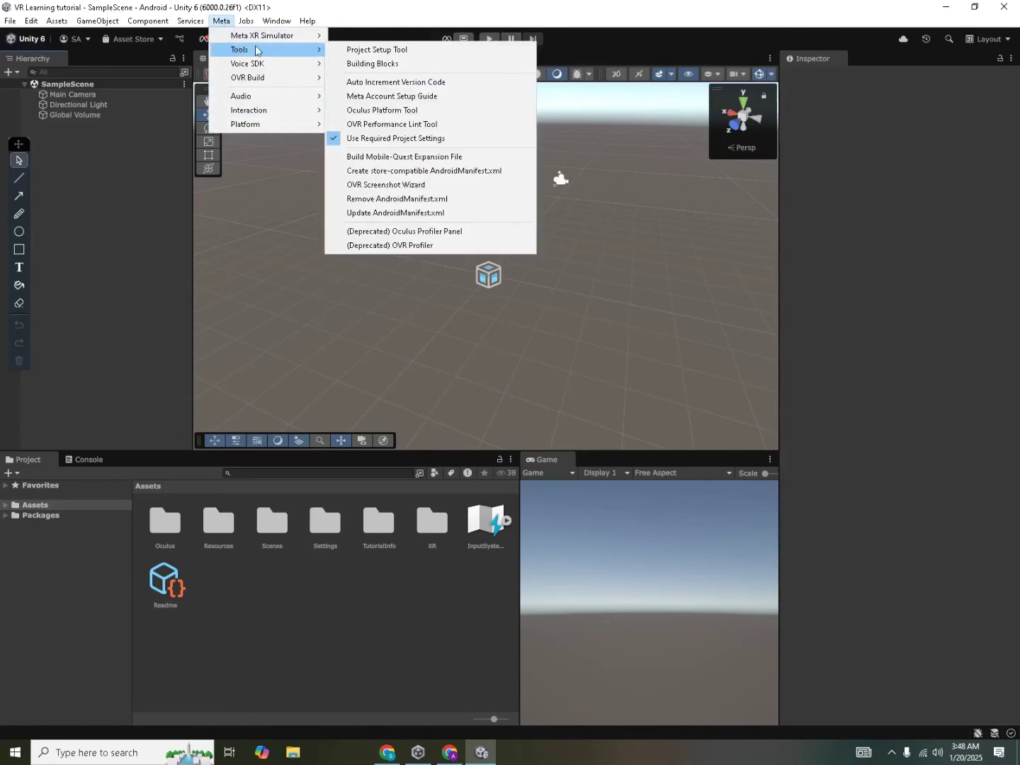
click(424, 63)
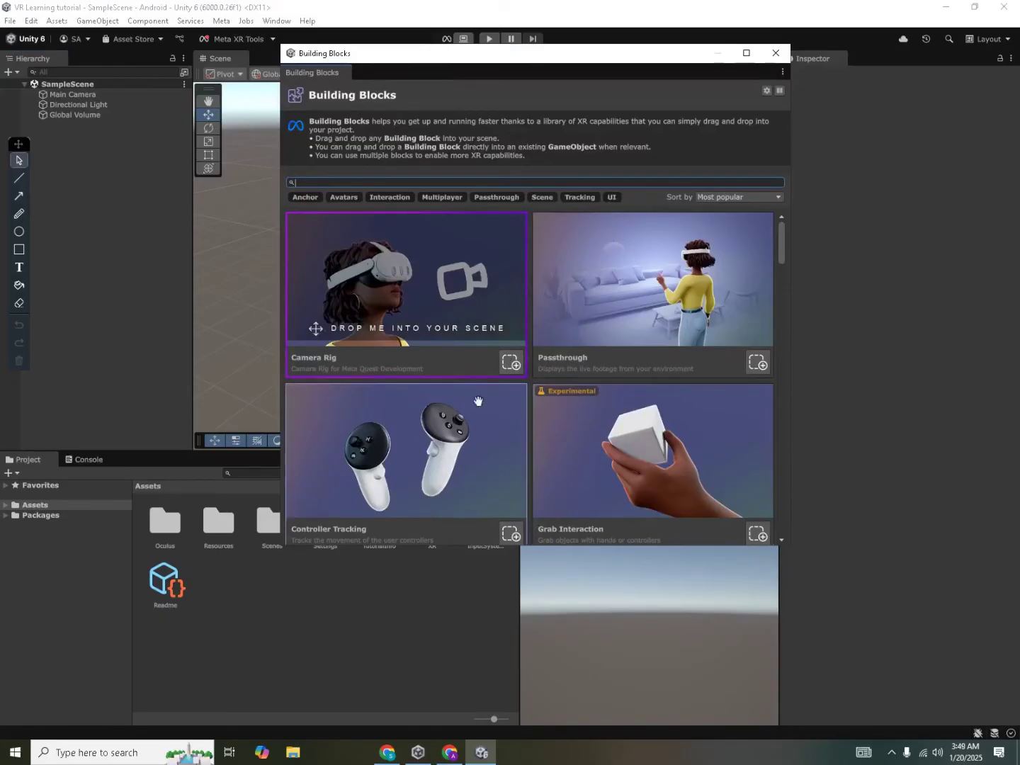
- Browse the Building Blocks library and add the Camera Rig block to the scene
scroll(598, 394, down, 3)
scroll(593, 391, down, 15)
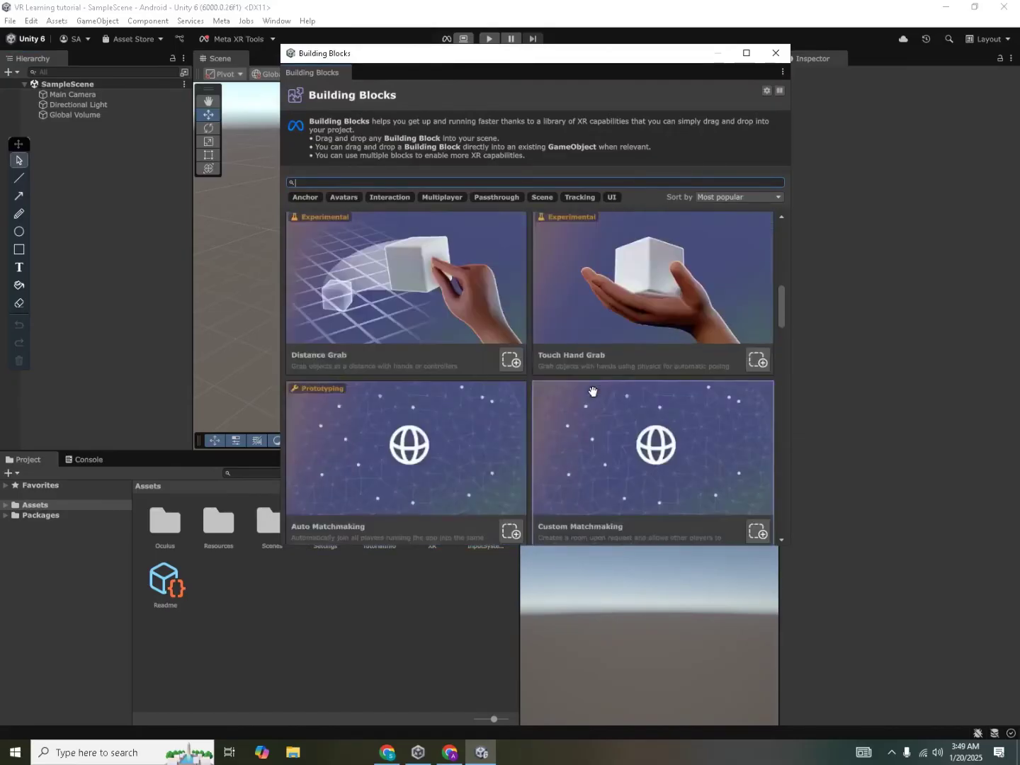
scroll(593, 392, up, 15)
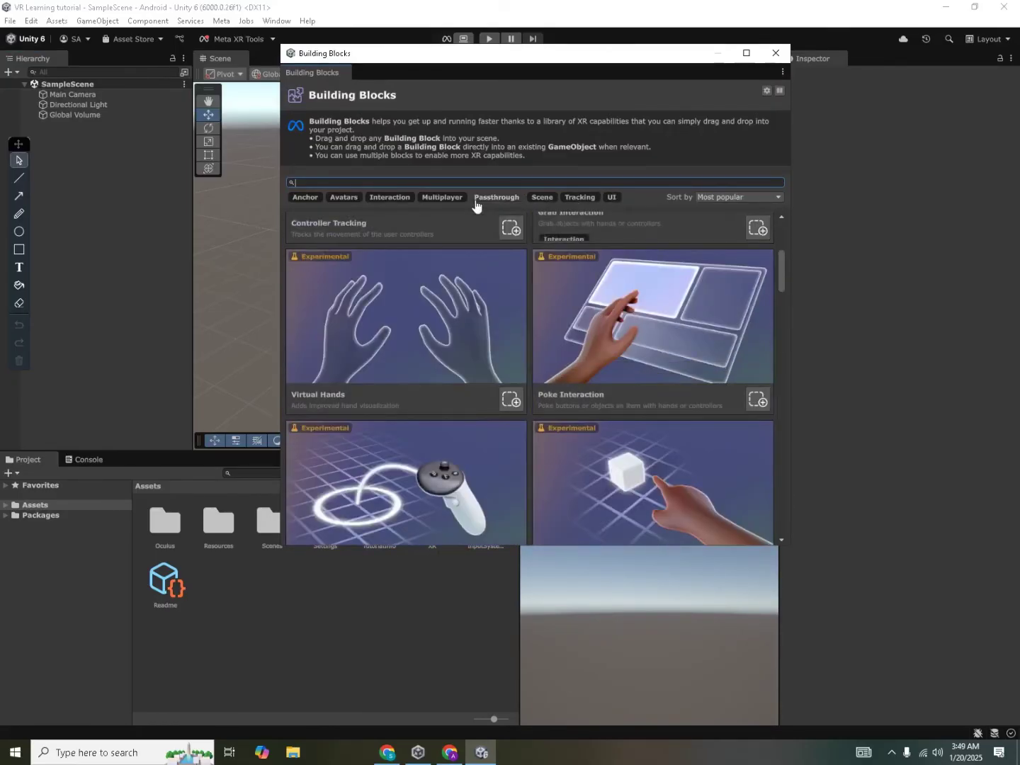
scroll(667, 350, up, 2)
scroll(667, 349, up, 3)
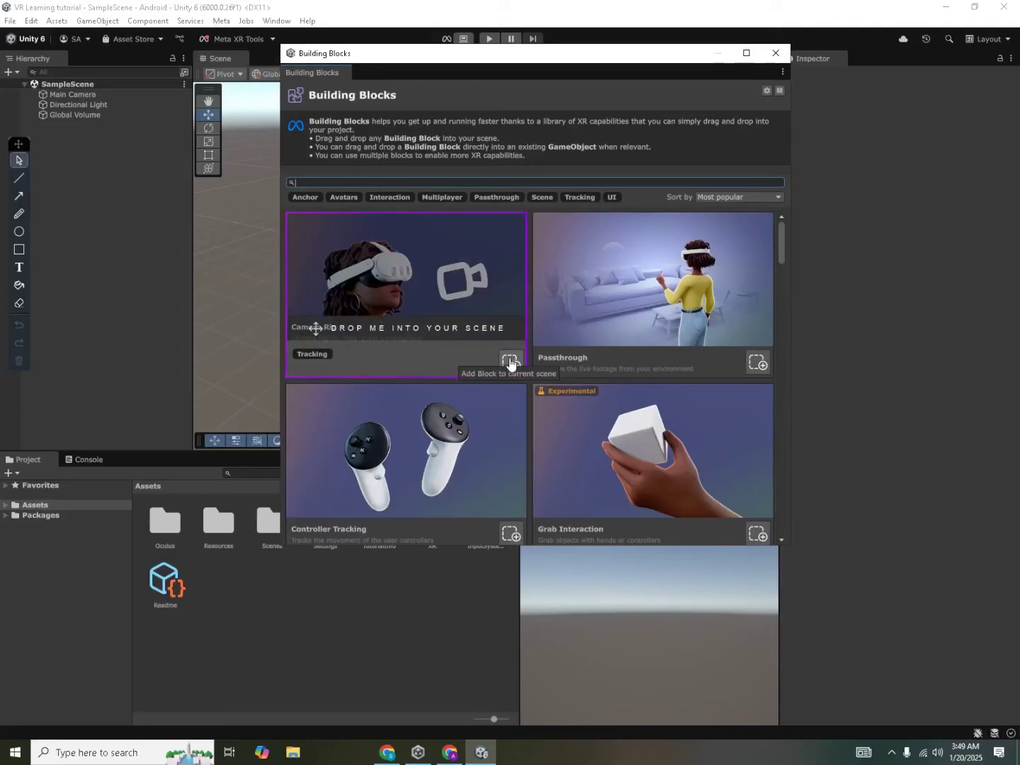
click(510, 362)
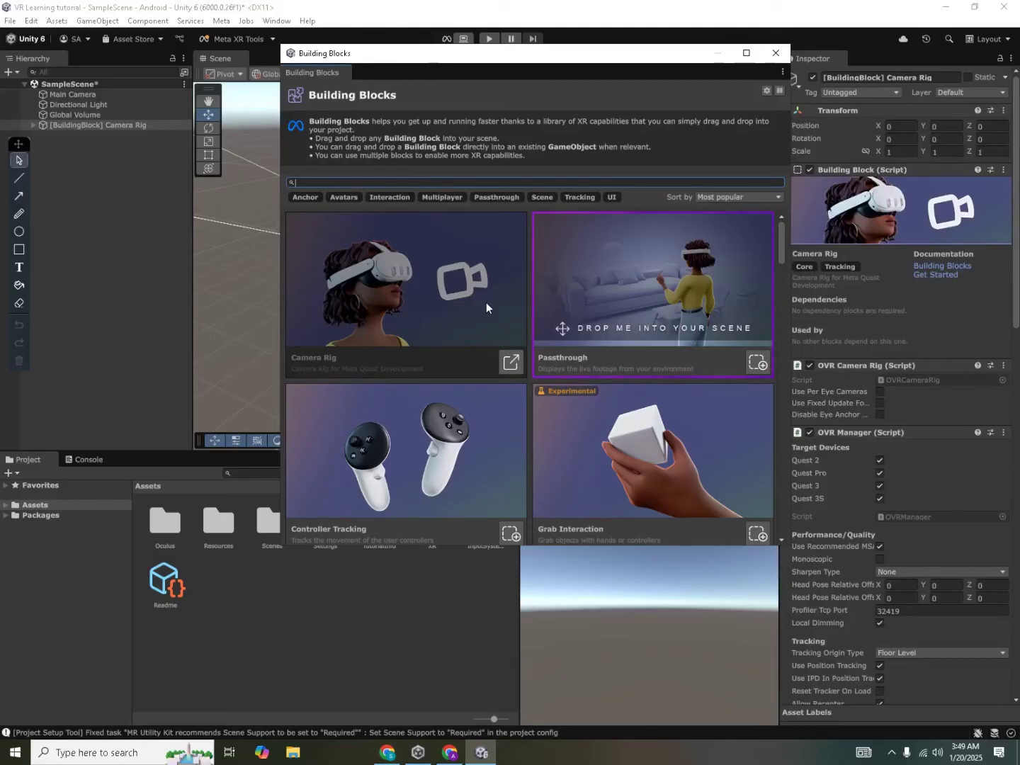
- Add the Controller Tracking and Virtual Hands building blocks to the scene
scroll(410, 272, down, 1)
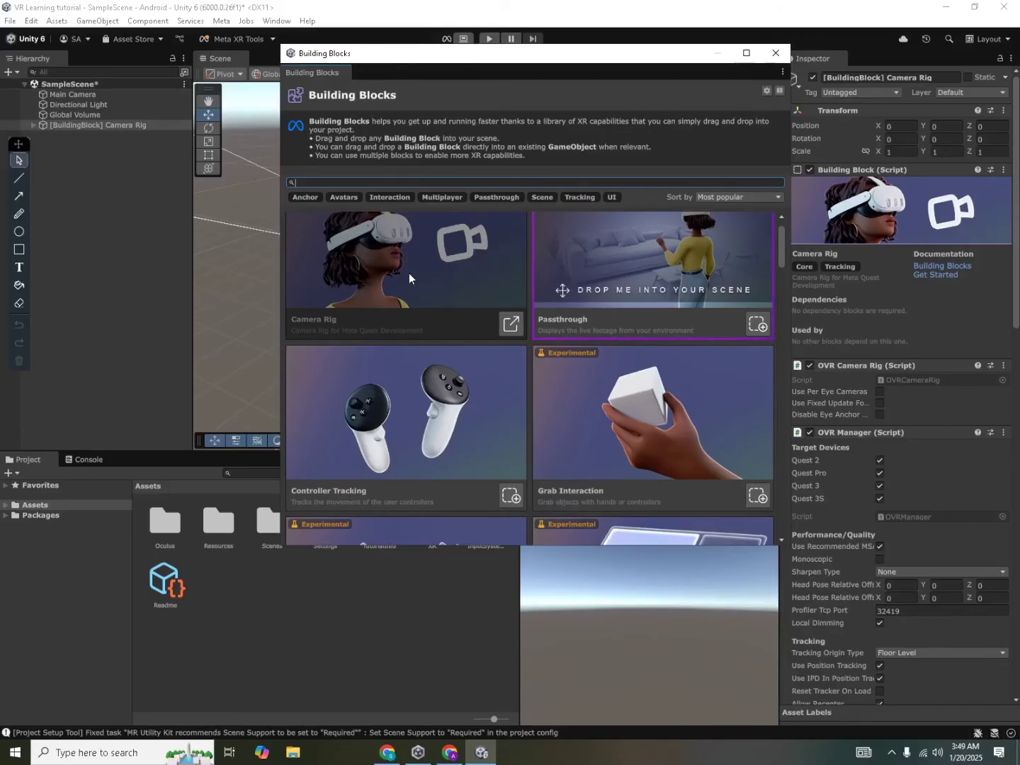
click(510, 496)
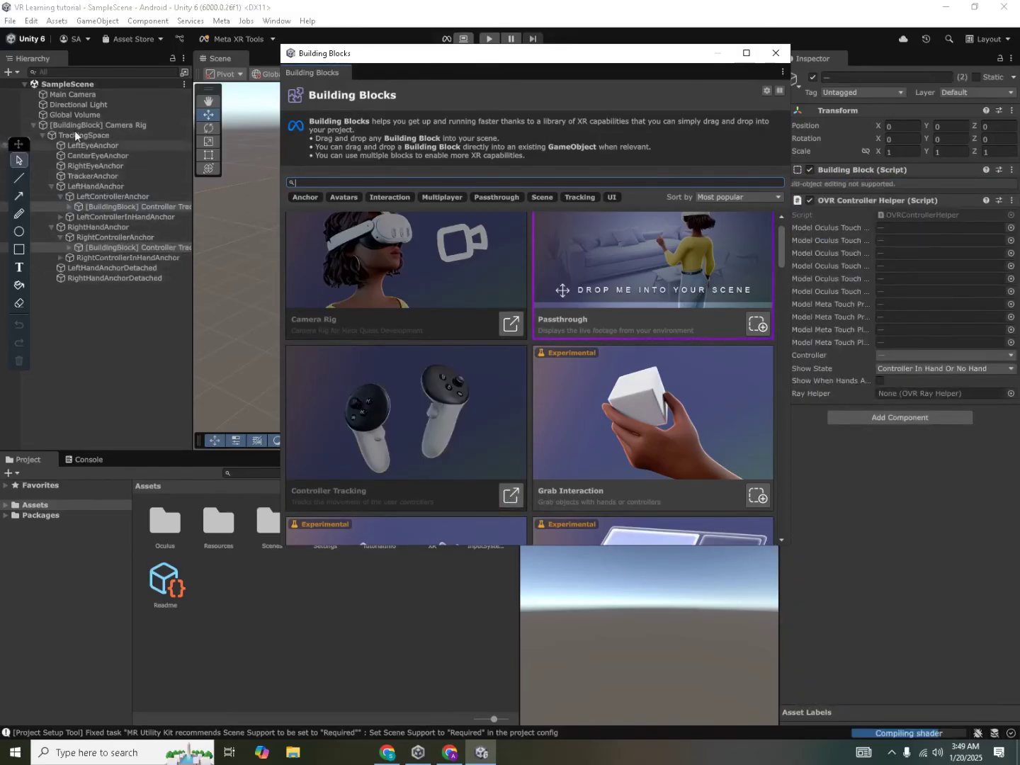
scroll(499, 333, down, 3)
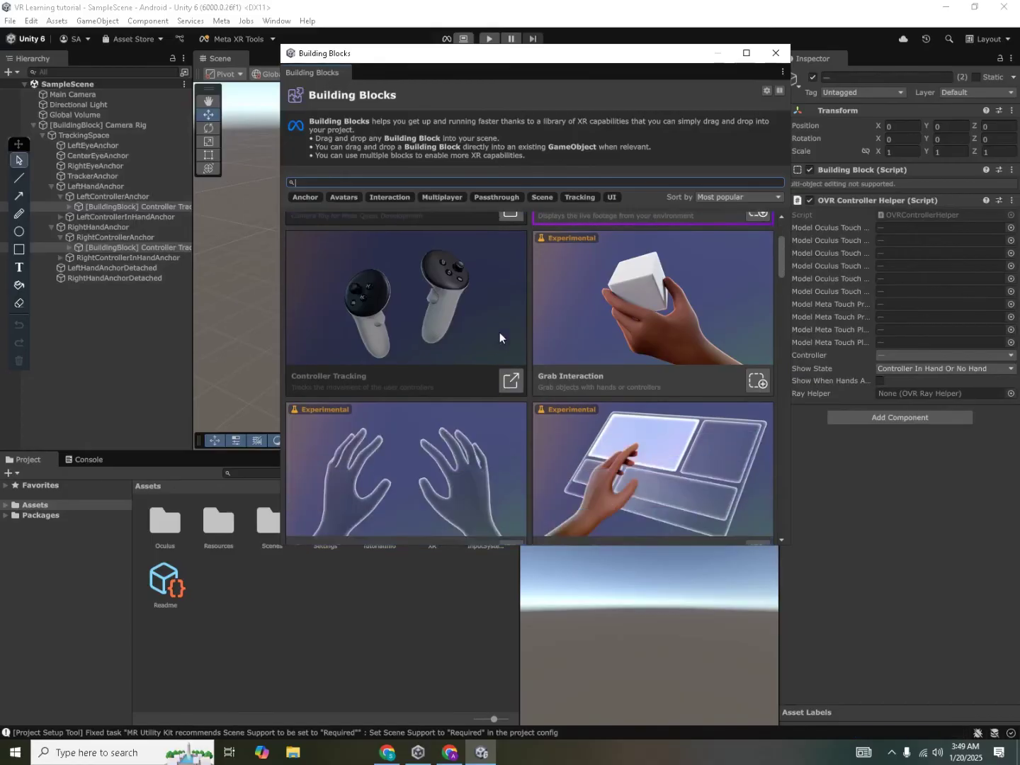
scroll(501, 338, down, 3)
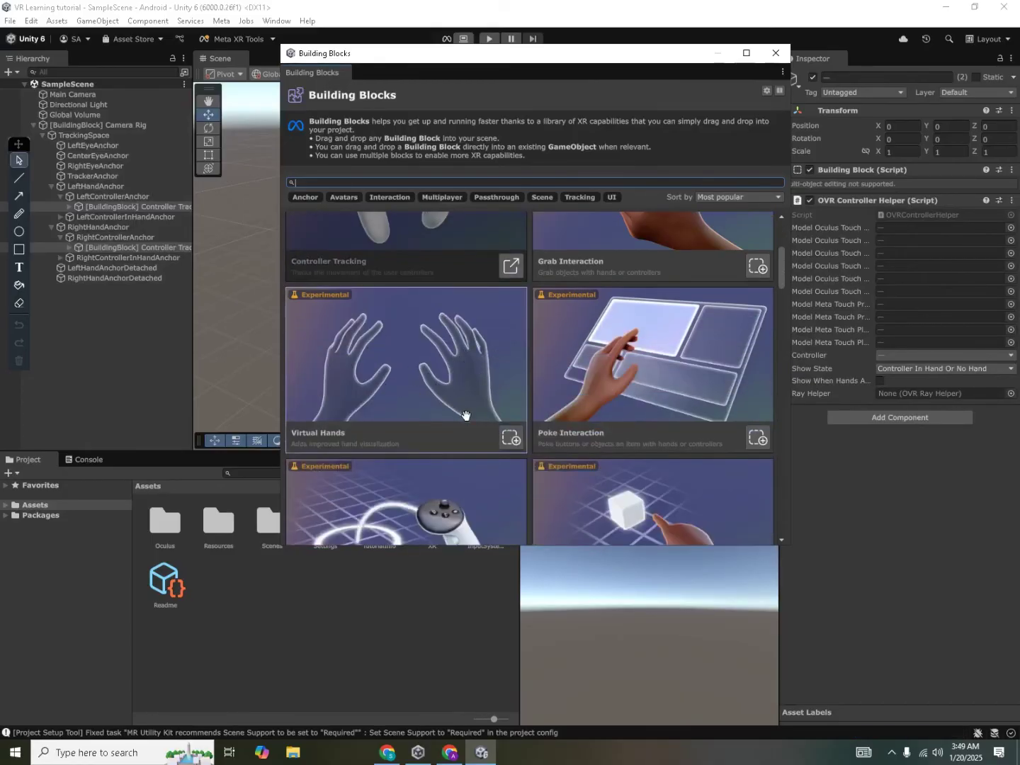
click(513, 440)
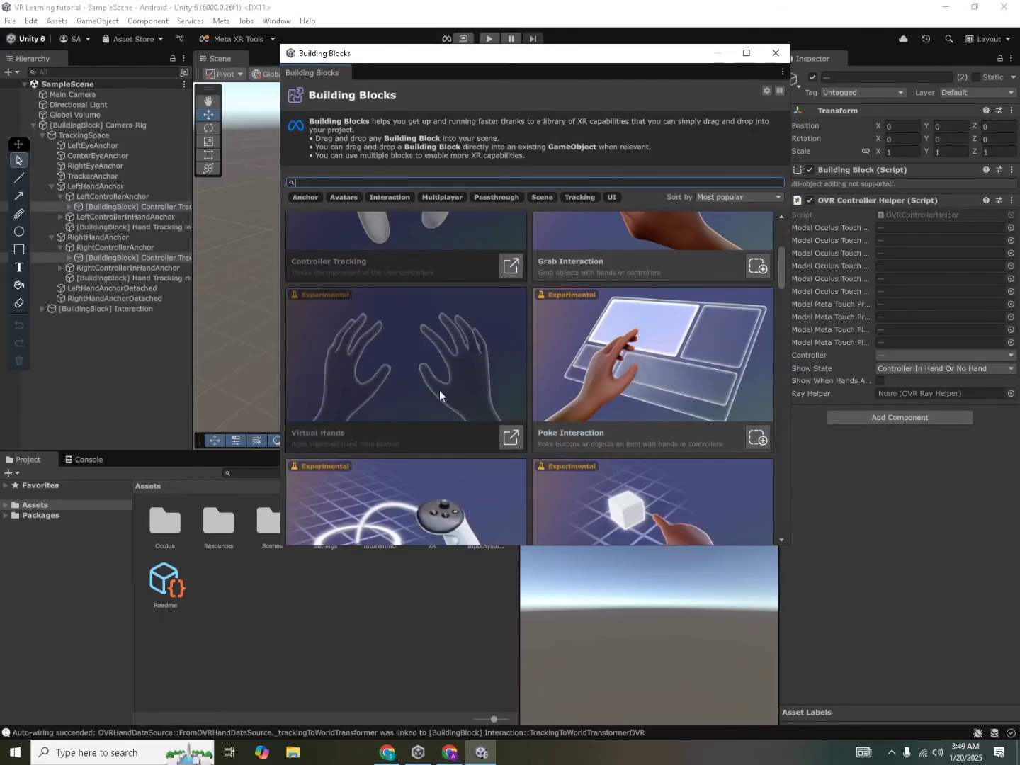
- Add the Touch Hand Grab building block to the scene and close the Building Blocks window
scroll(598, 417, down, 2)
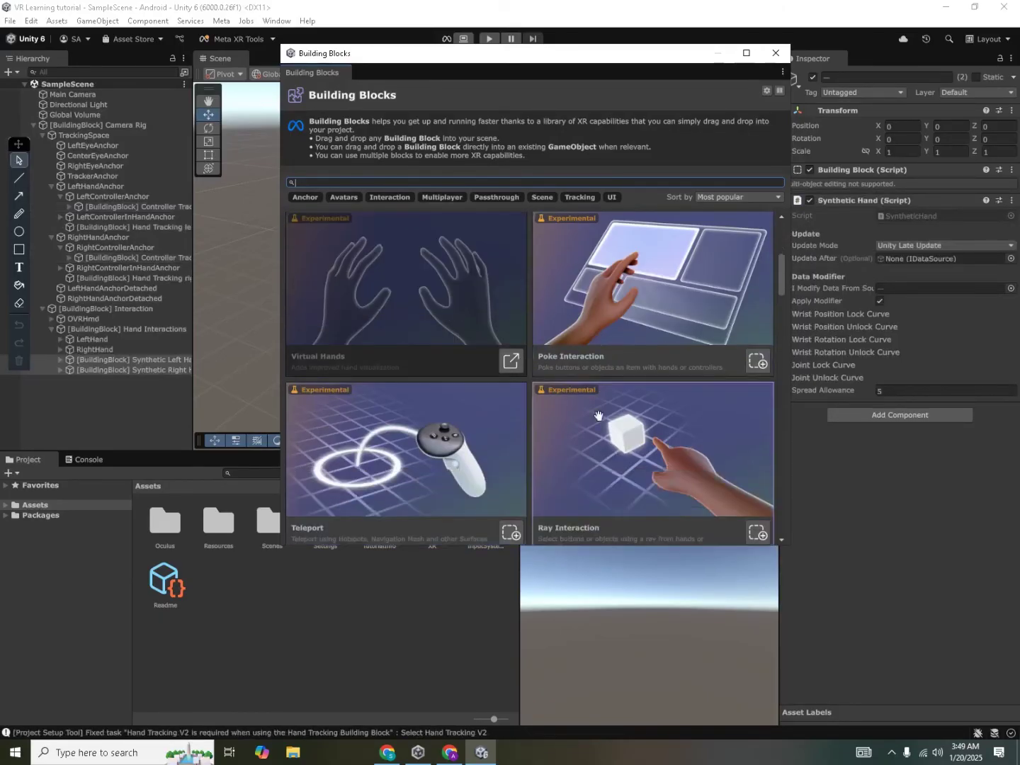
scroll(598, 417, down, 6)
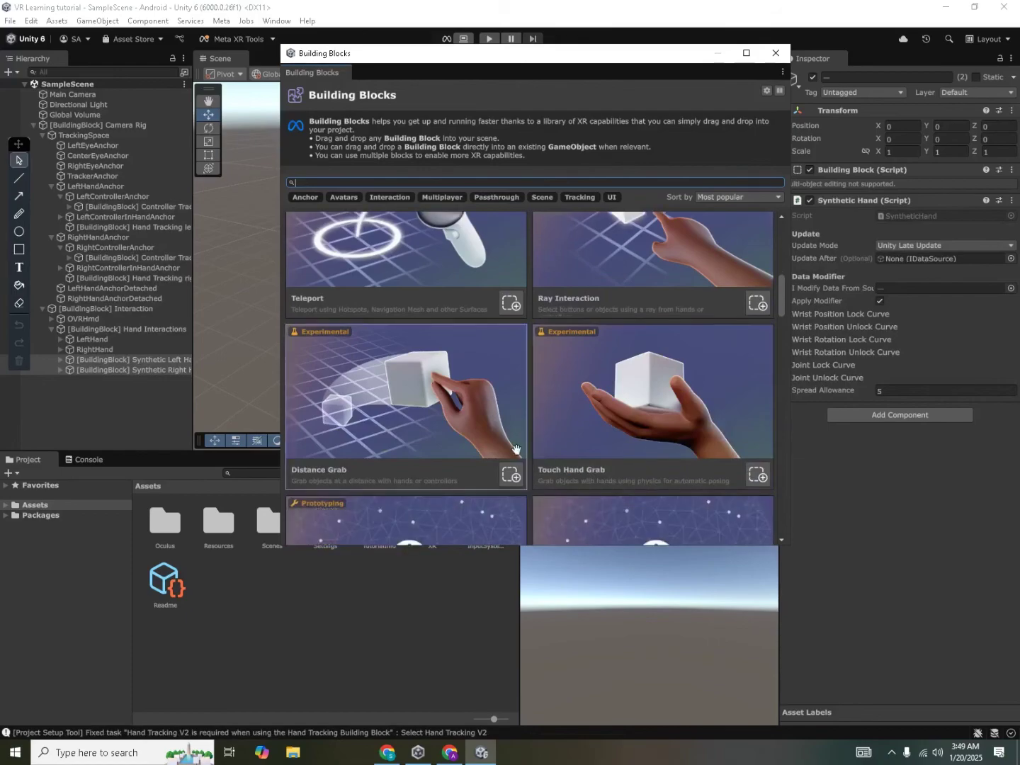
scroll(590, 422, down, 1)
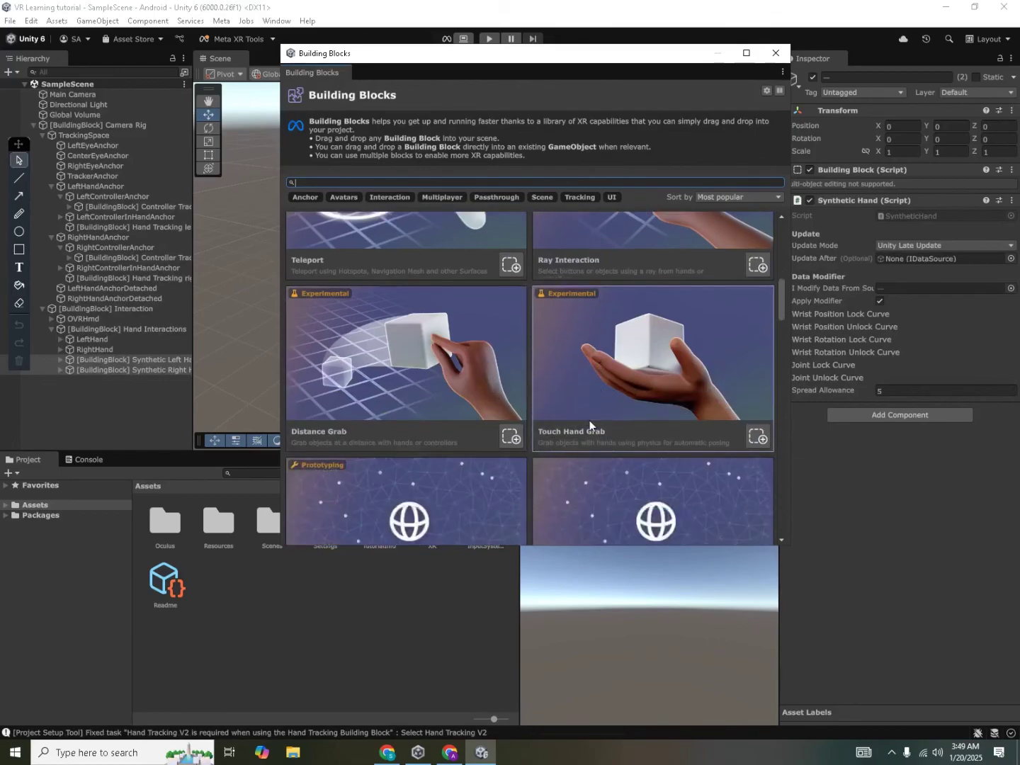
scroll(589, 420, down, 1)
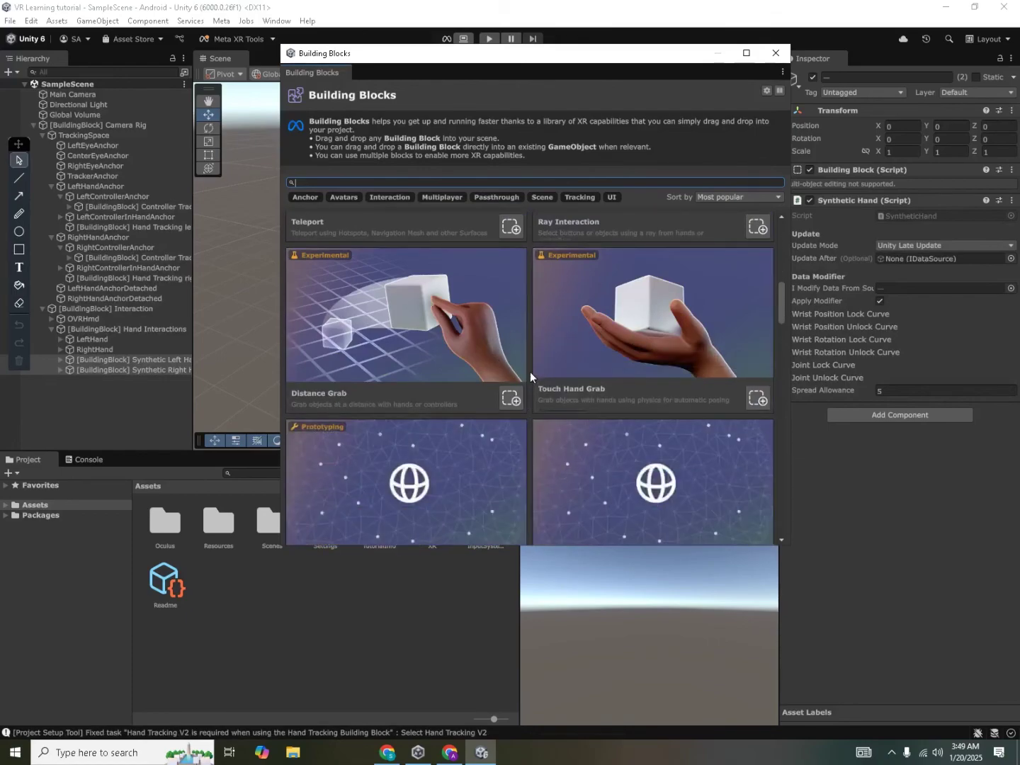
click(756, 398)
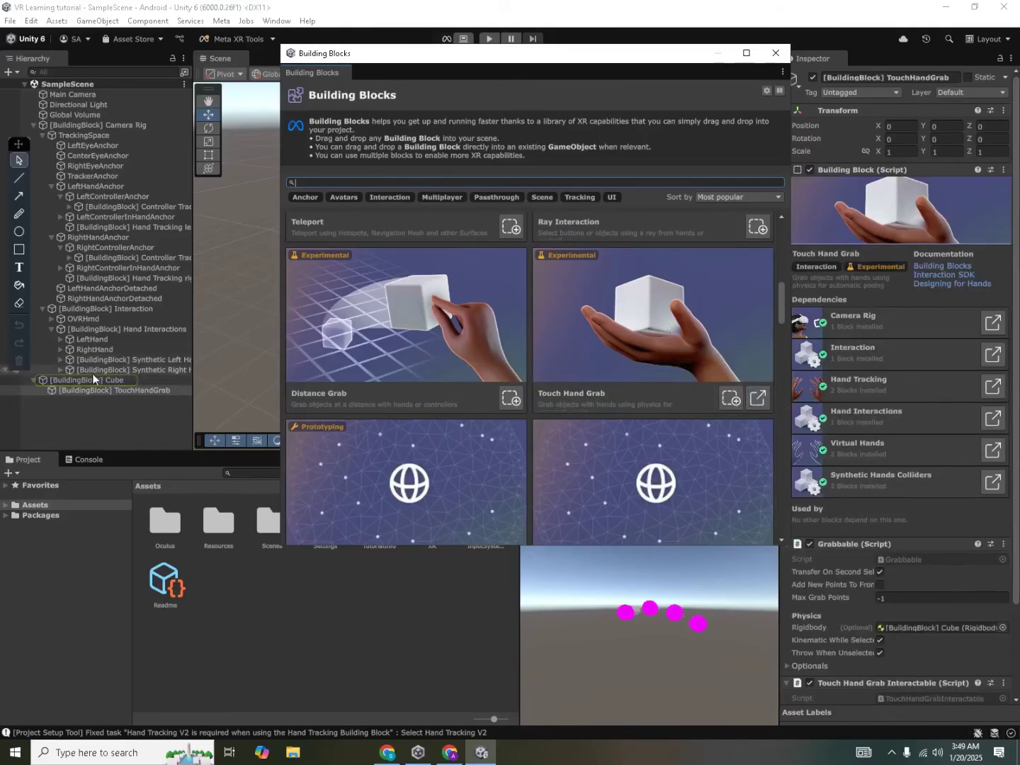
click(776, 53)
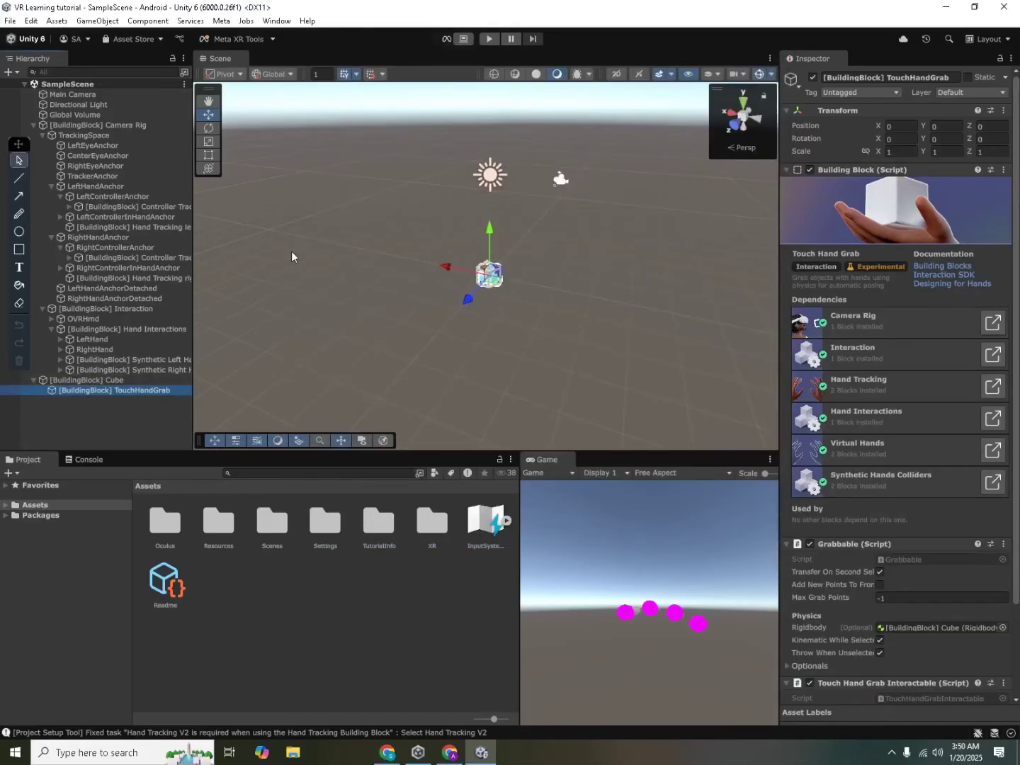
- Select the Cube building block, bring it into view and turn off the gizmos in the Scene view
click(131, 381)
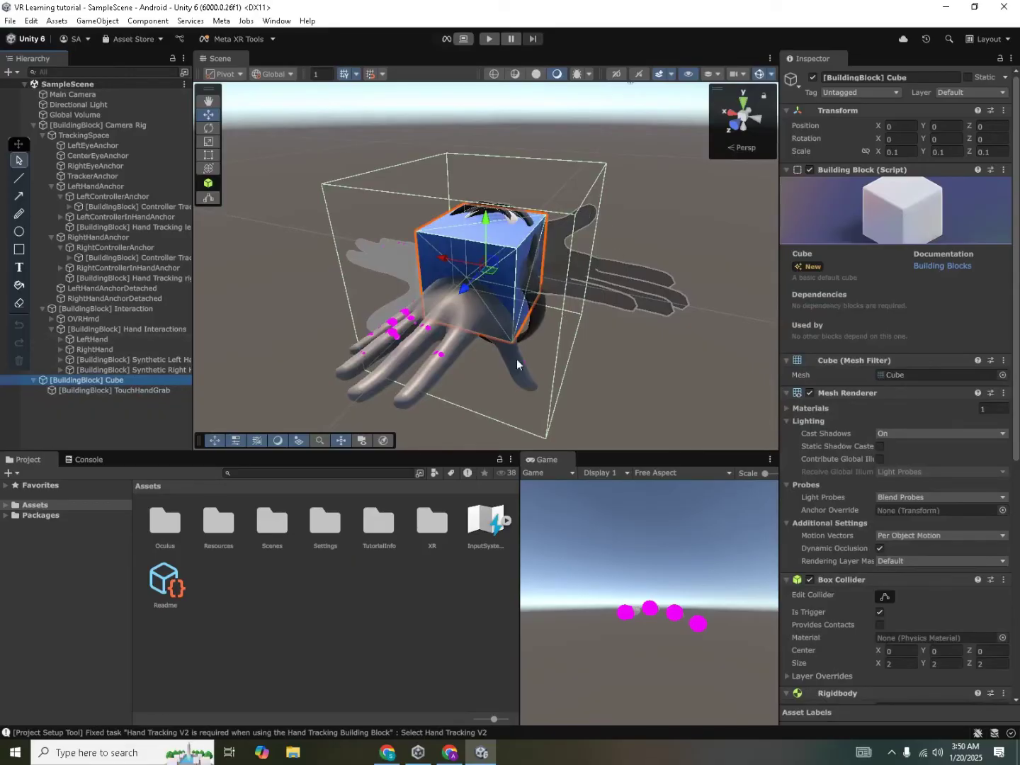
alt+drag(589, 303, 619, 347)
scroll(620, 347, down, 5)
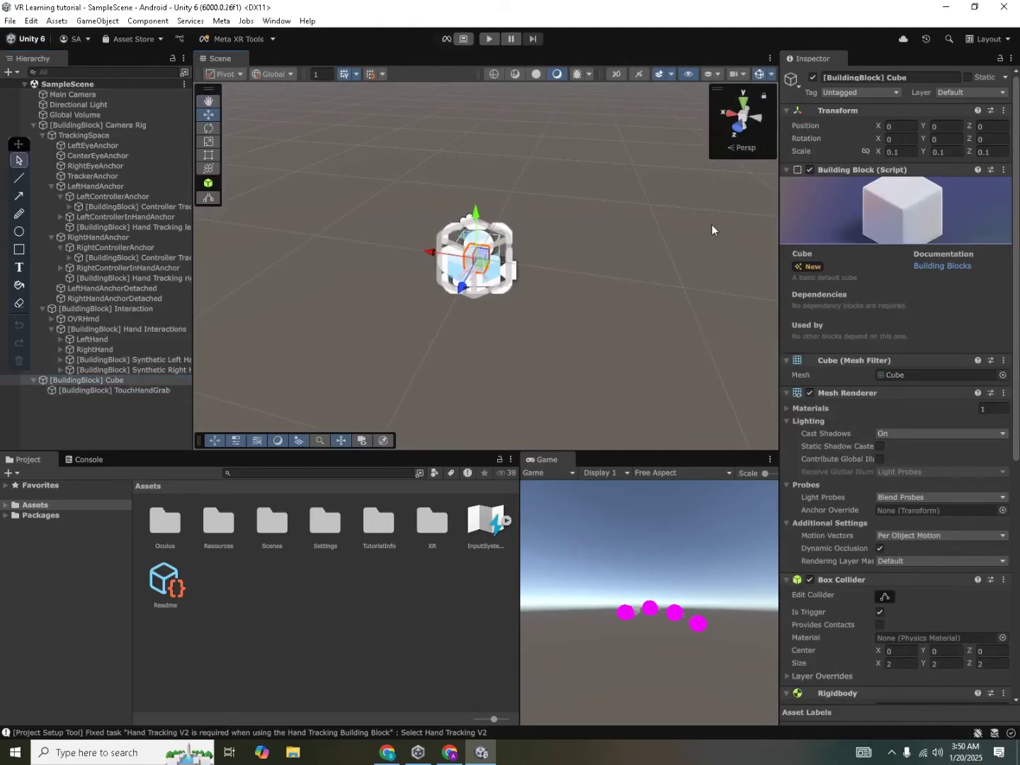
click(761, 75)
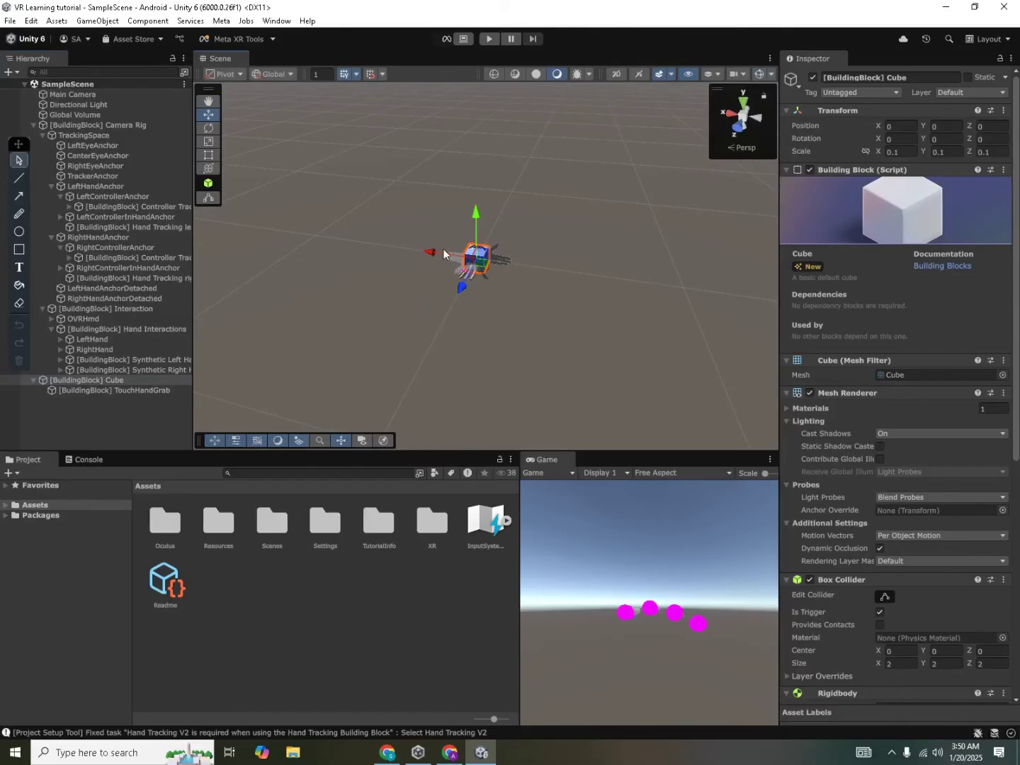
- Move the Cube building block away from the hands along Z to about 0.643, with X and Y at 0
drag(429, 255, 564, 335)
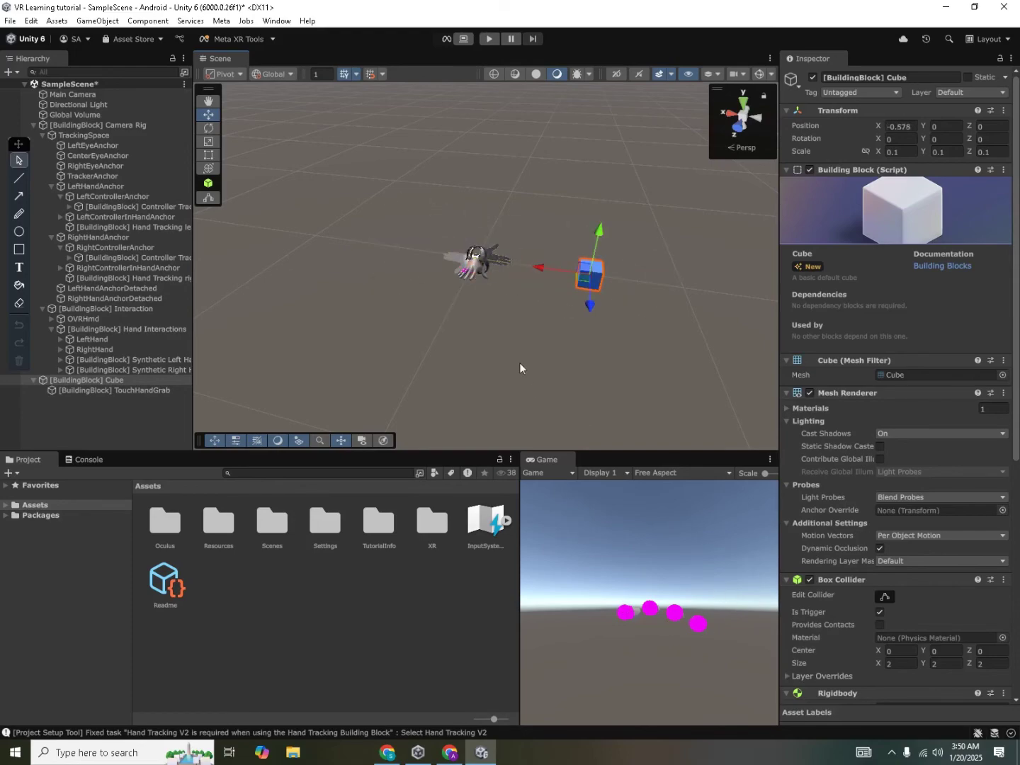
alt+drag(496, 331, 515, 337)
drag(545, 268, 280, 376)
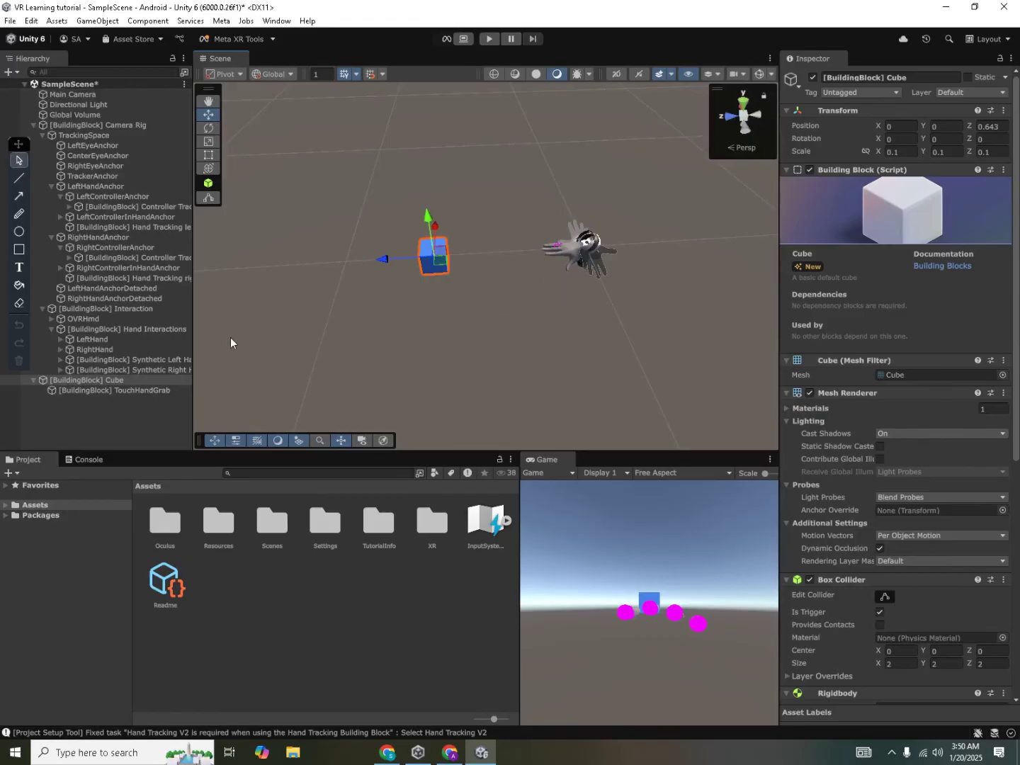
- Collapse the Cube and Camera Rig objects in the hierarchy, clear the selection and save the scene
click(33, 379)
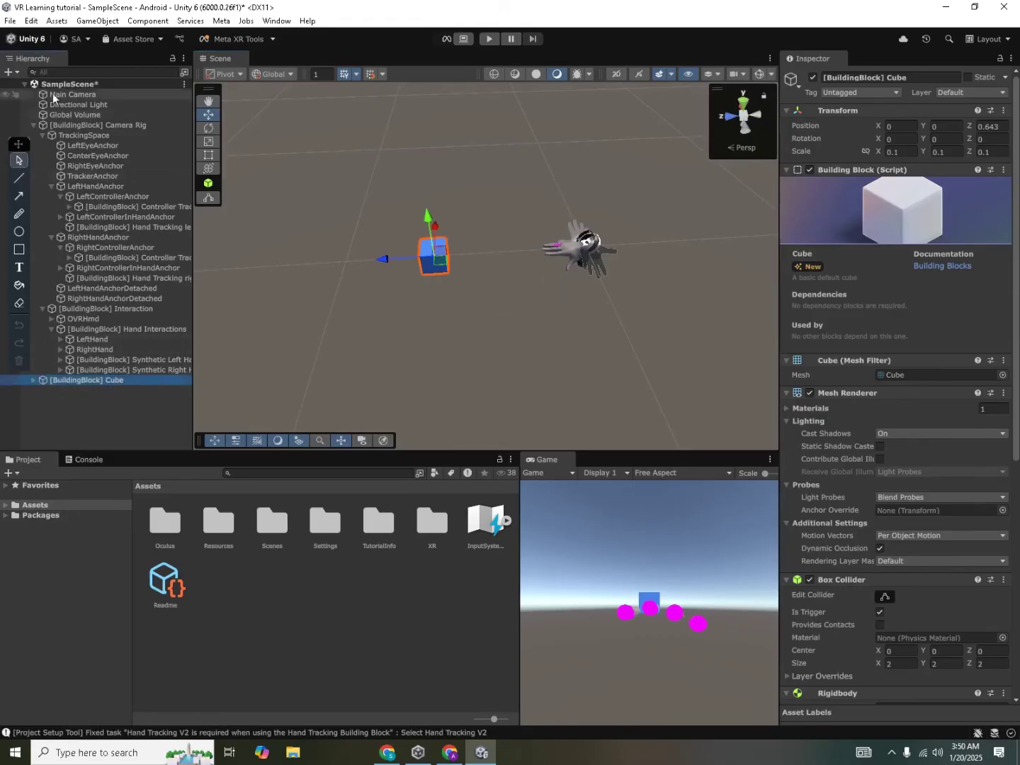
click(33, 125)
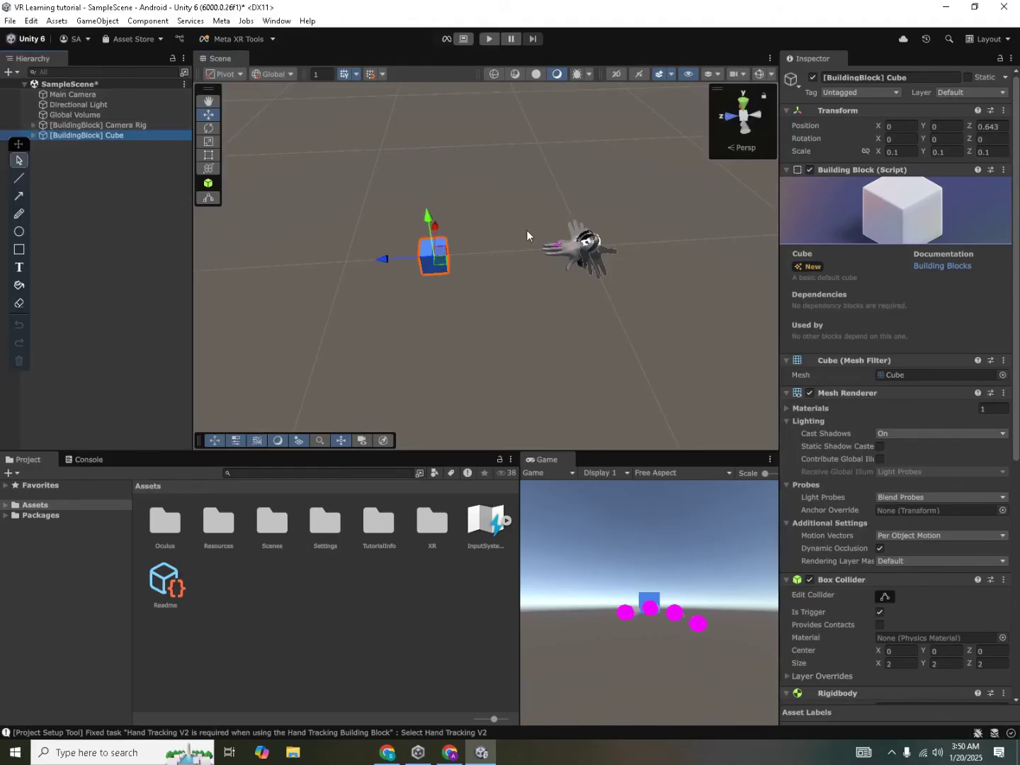
click(110, 305)
key(ctrl+s)
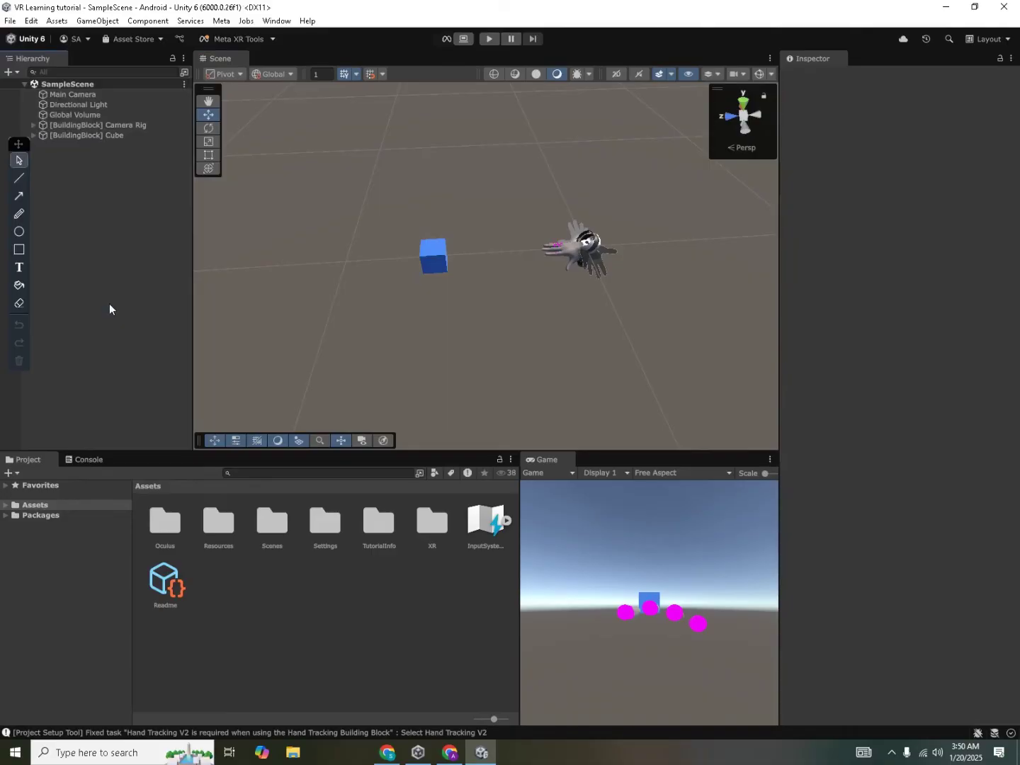
- In Build Profiles, add the open scene to the Scene List, return to the Android platform and close the window
click(10, 21)
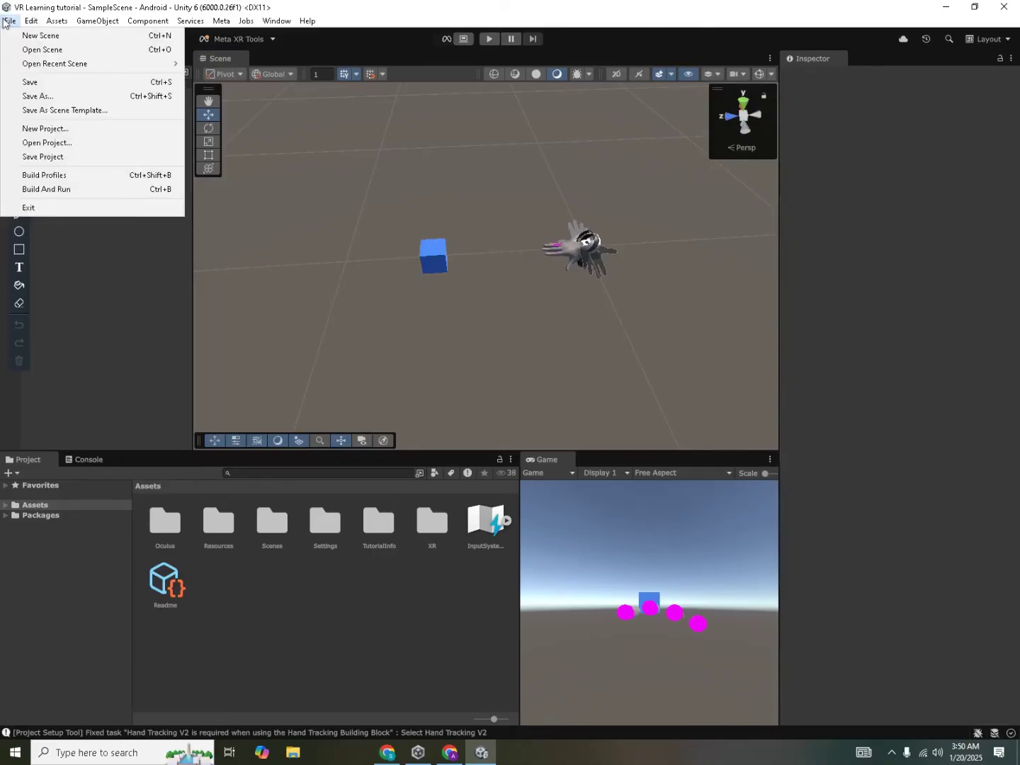
click(84, 176)
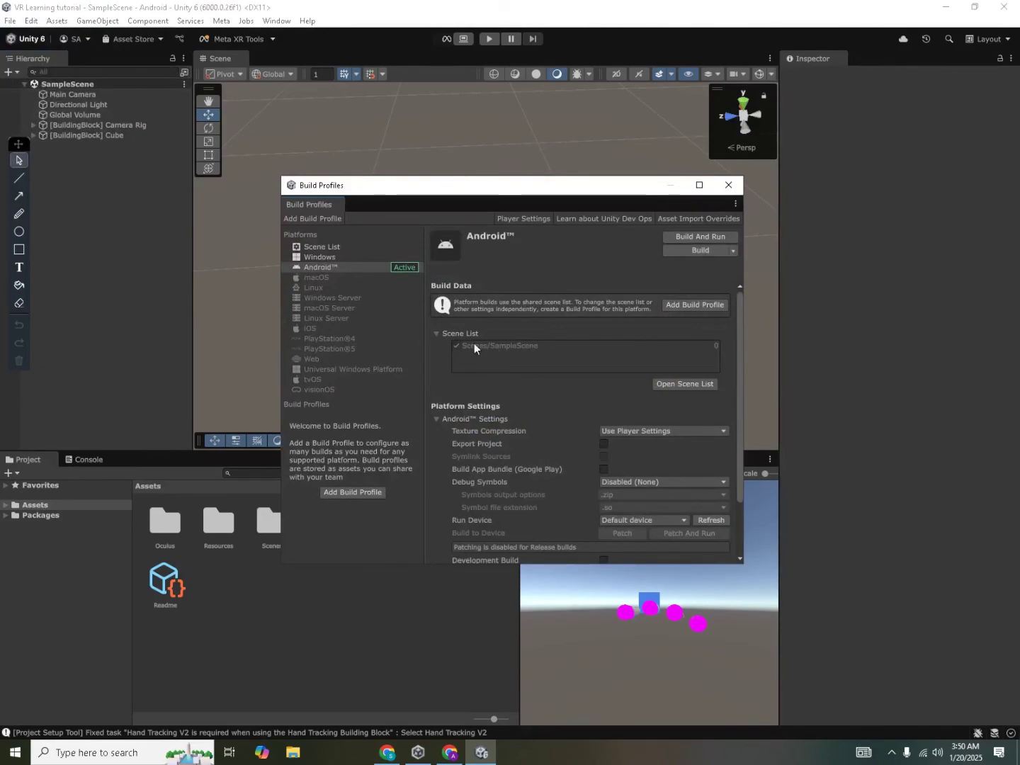
click(319, 248)
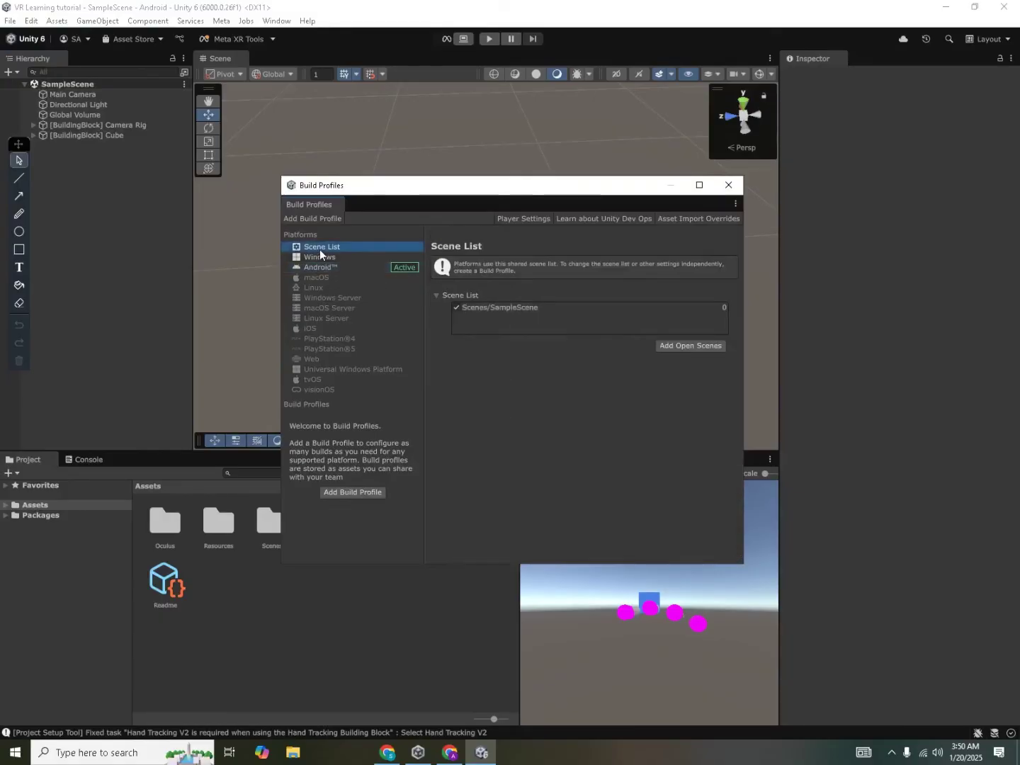
click(686, 344)
click(319, 266)
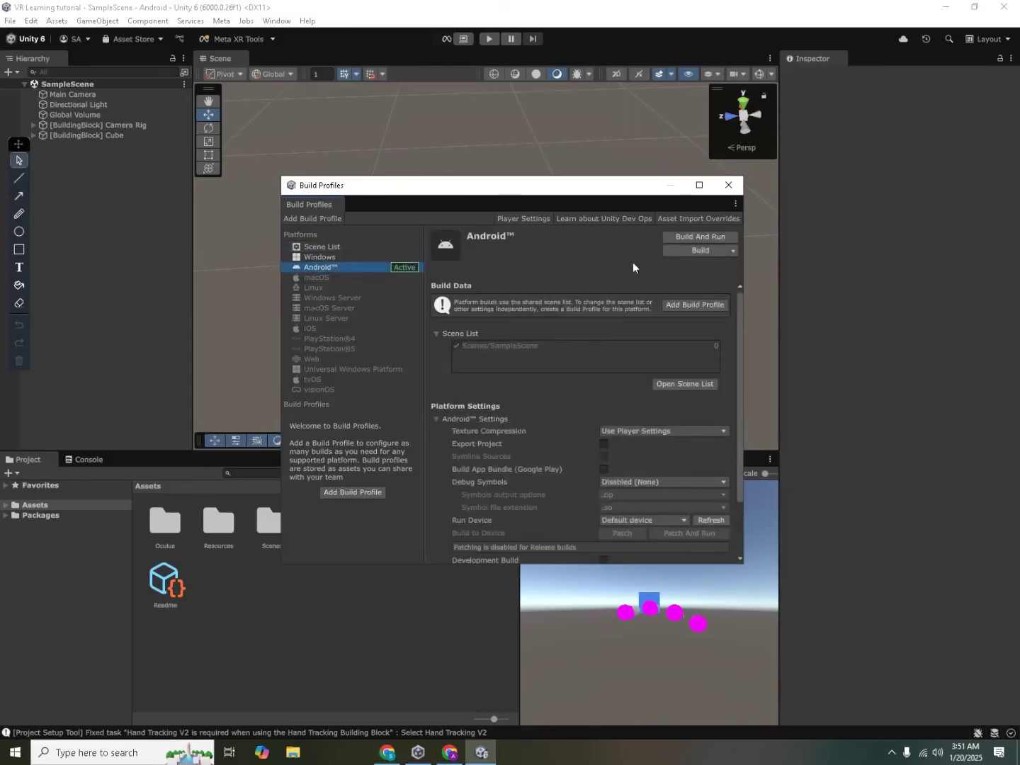
click(728, 186)
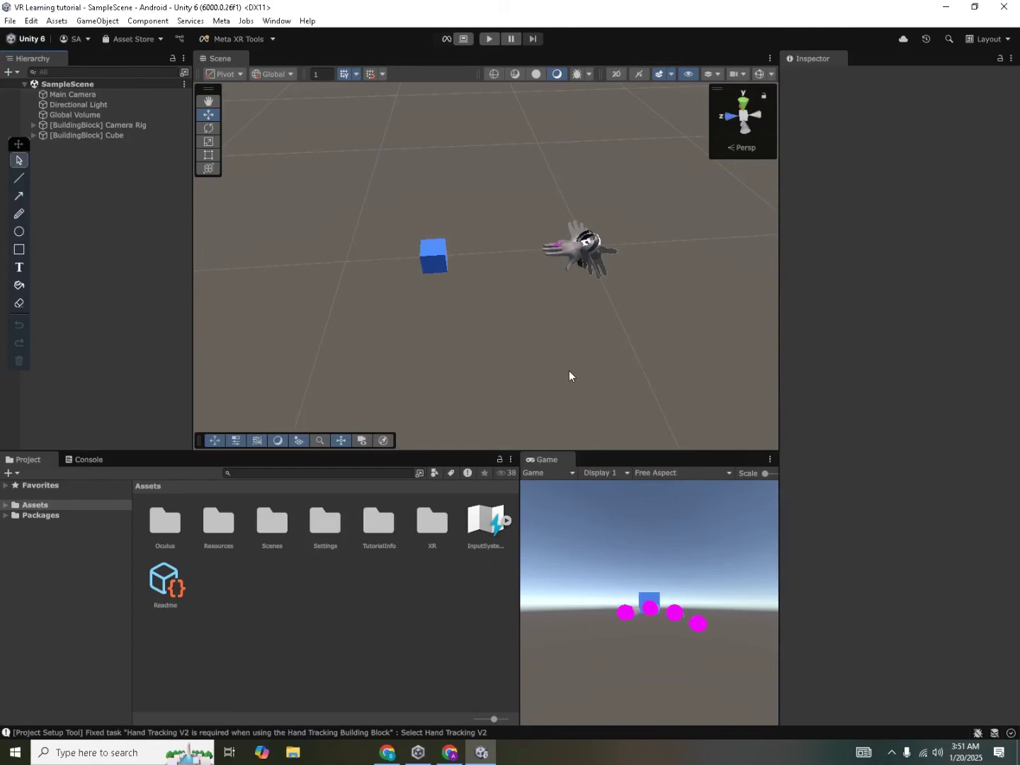
- Add a 3D Plane to the scene as a floor and reset its Transform
right_click(67, 202)
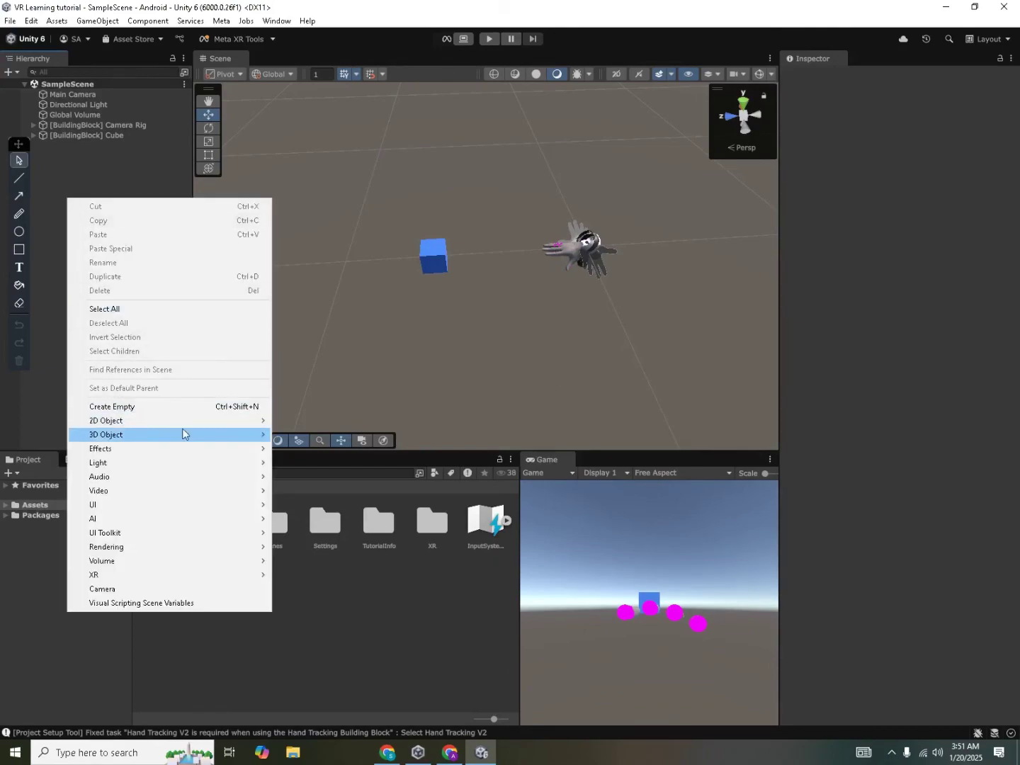
mouse_move(229, 434)
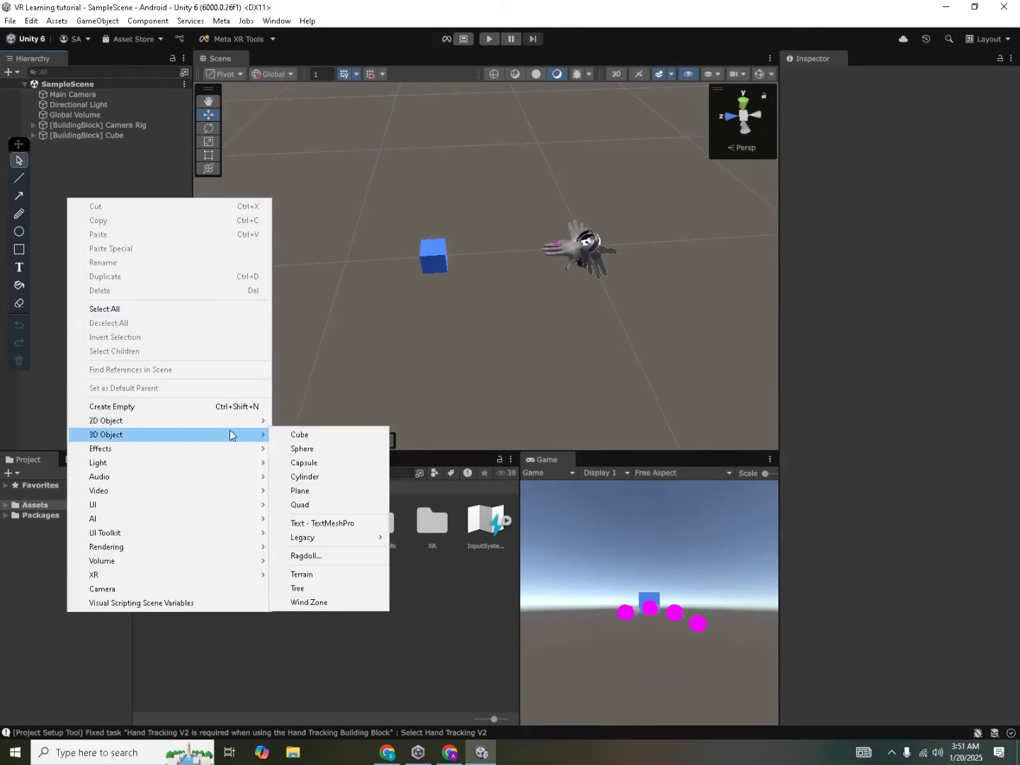
click(332, 494)
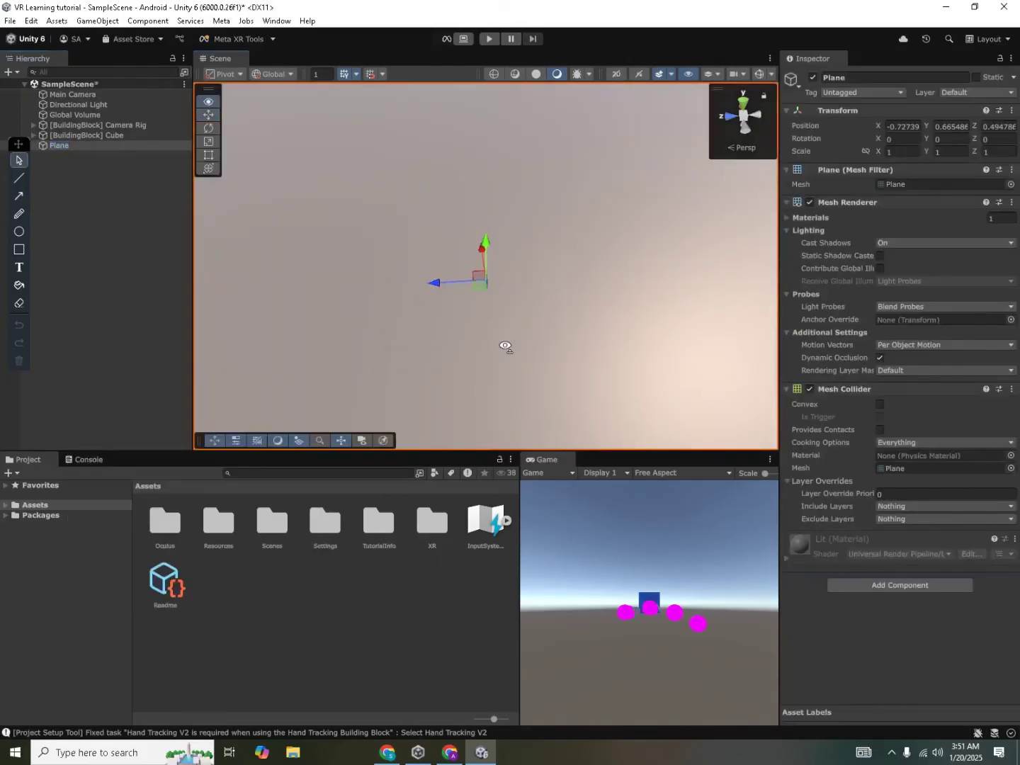
alt+drag(505, 346, 507, 306)
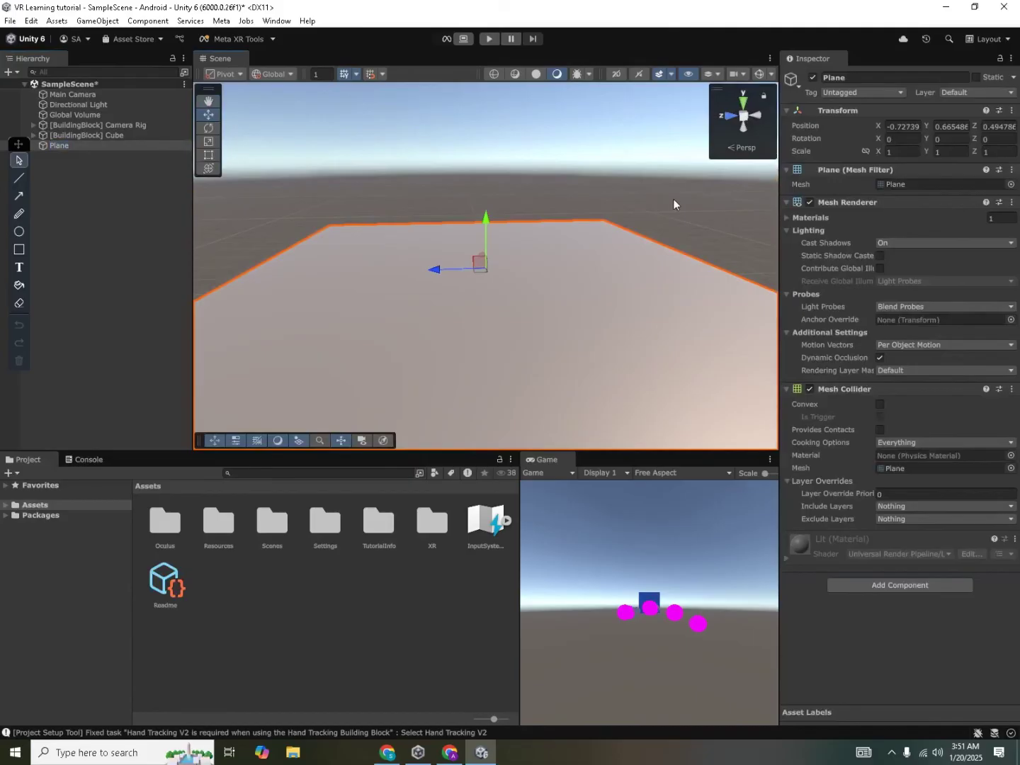
right_click(838, 111)
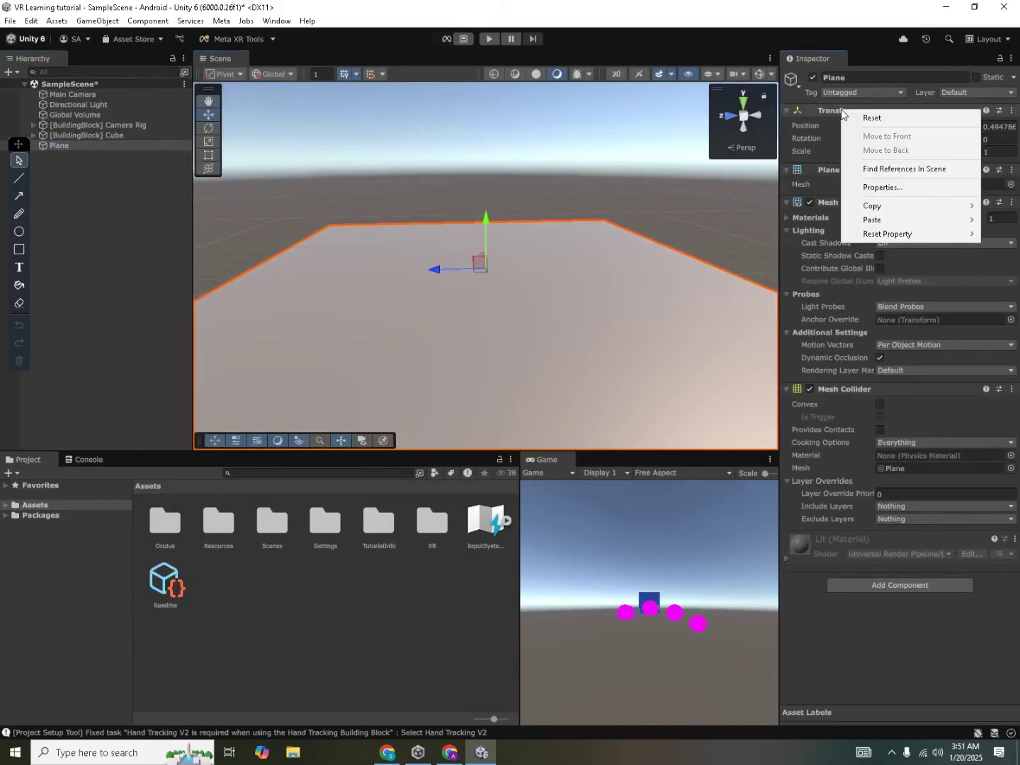
click(860, 117)
mouse_move(609, 207)
alt+mouse_down()
mouse_move(604, 245)
mouse_move(626, 214)
alt+mouse_up()
- Raise the Camera Rig and Cube building blocks along Y so they float above the floor plane, then save the scene
click(120, 125)
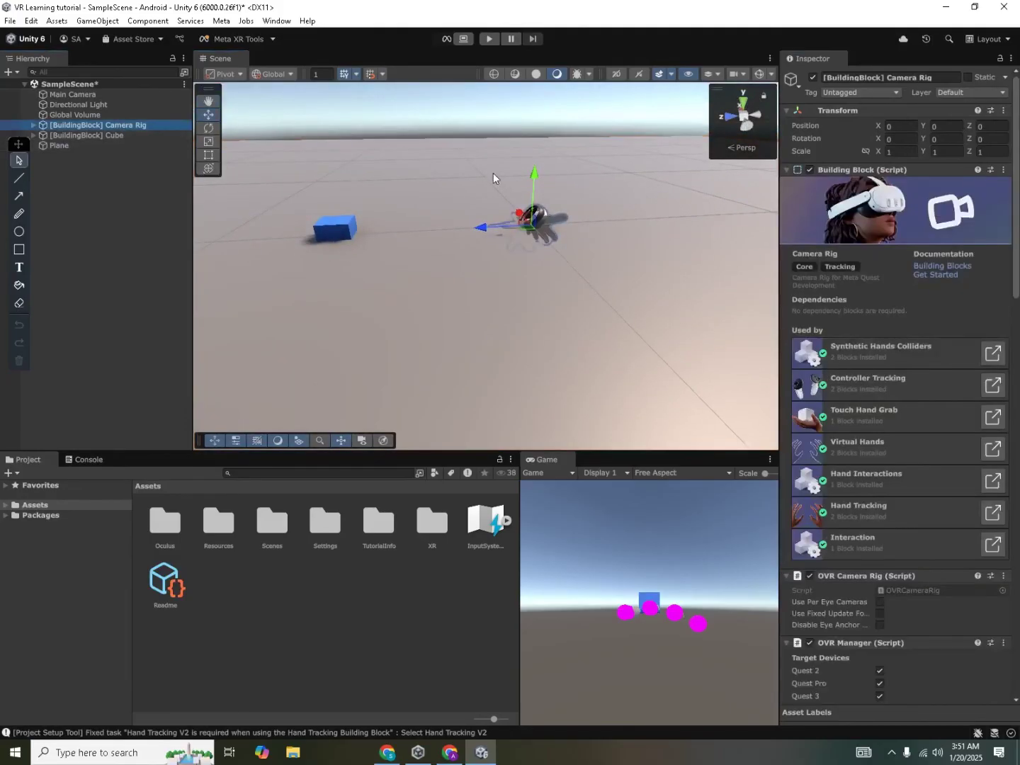
drag(535, 177, 538, 134)
click(90, 136)
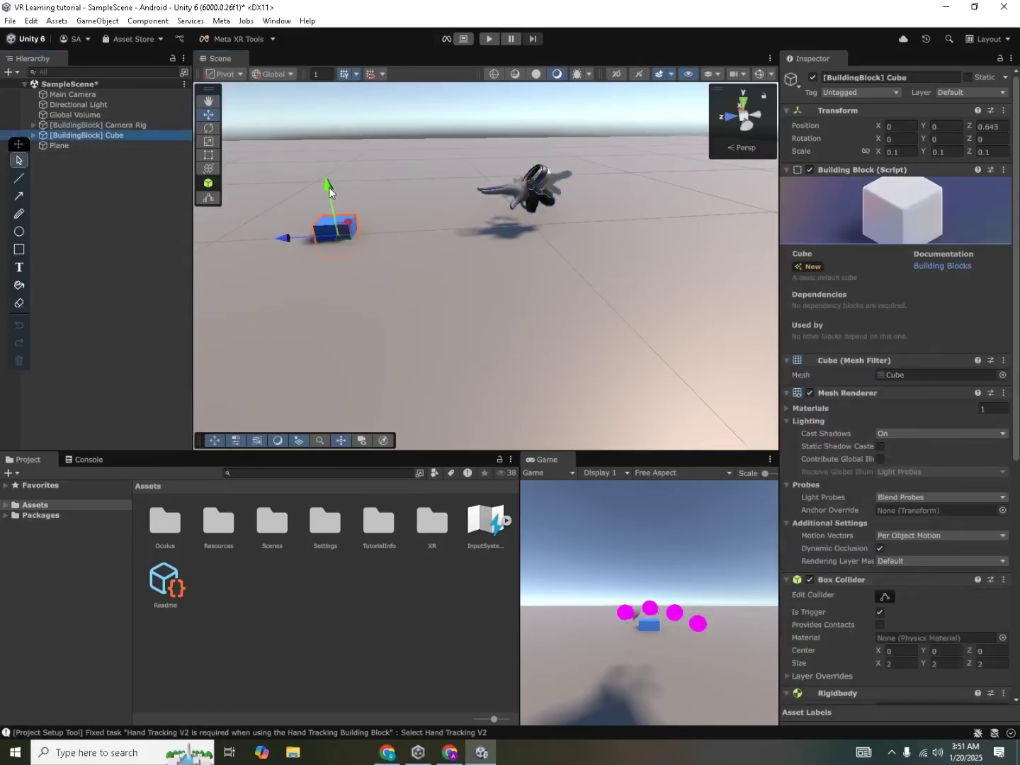
drag(329, 173, 330, 149)
click(138, 239)
key(ctrl+s)
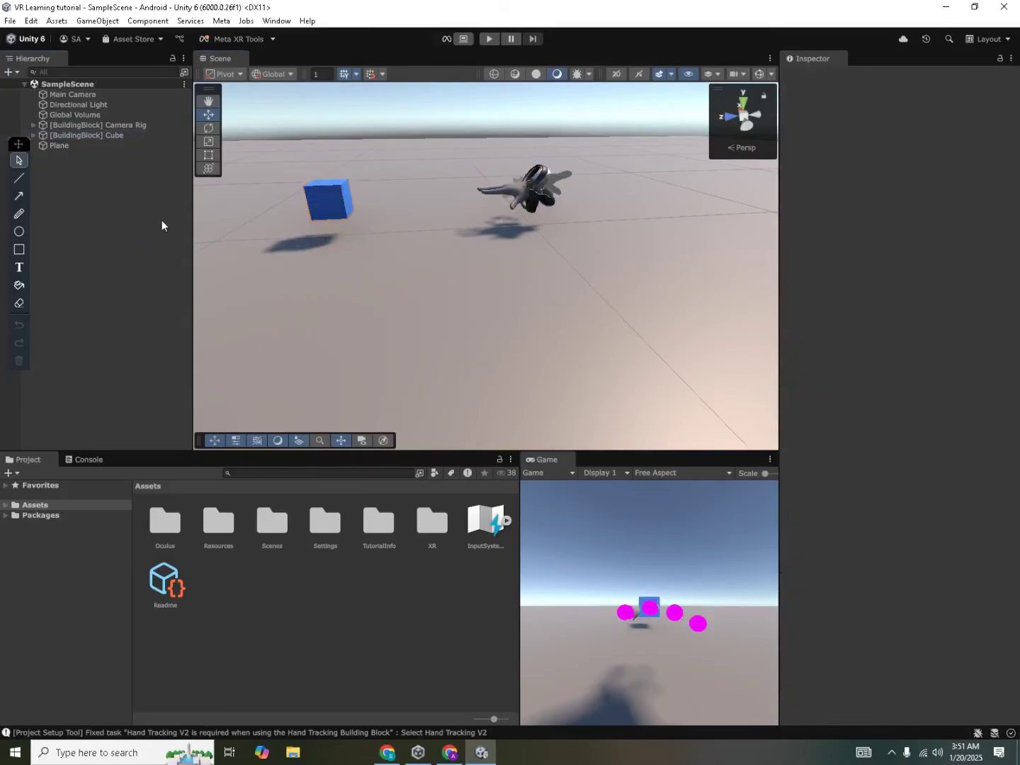
- Build the Android APK from Build Profiles as TestingVR2025 in the project folder, continuing past the unsupported input handling warning
click(9, 21)
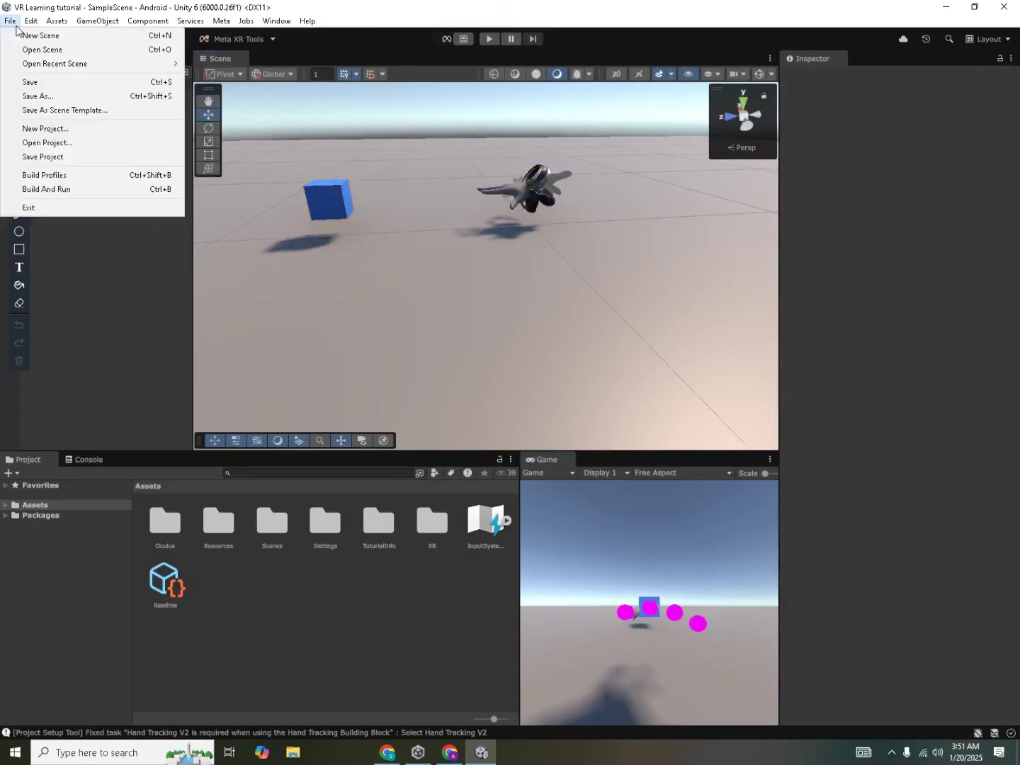
click(75, 175)
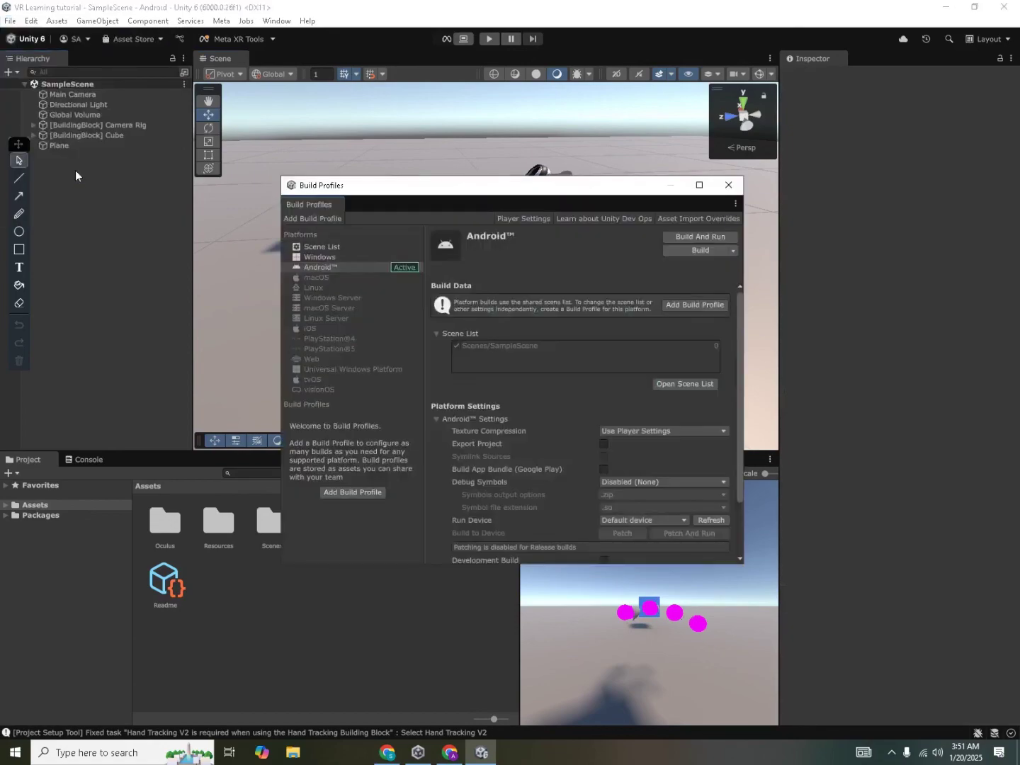
click(683, 250)
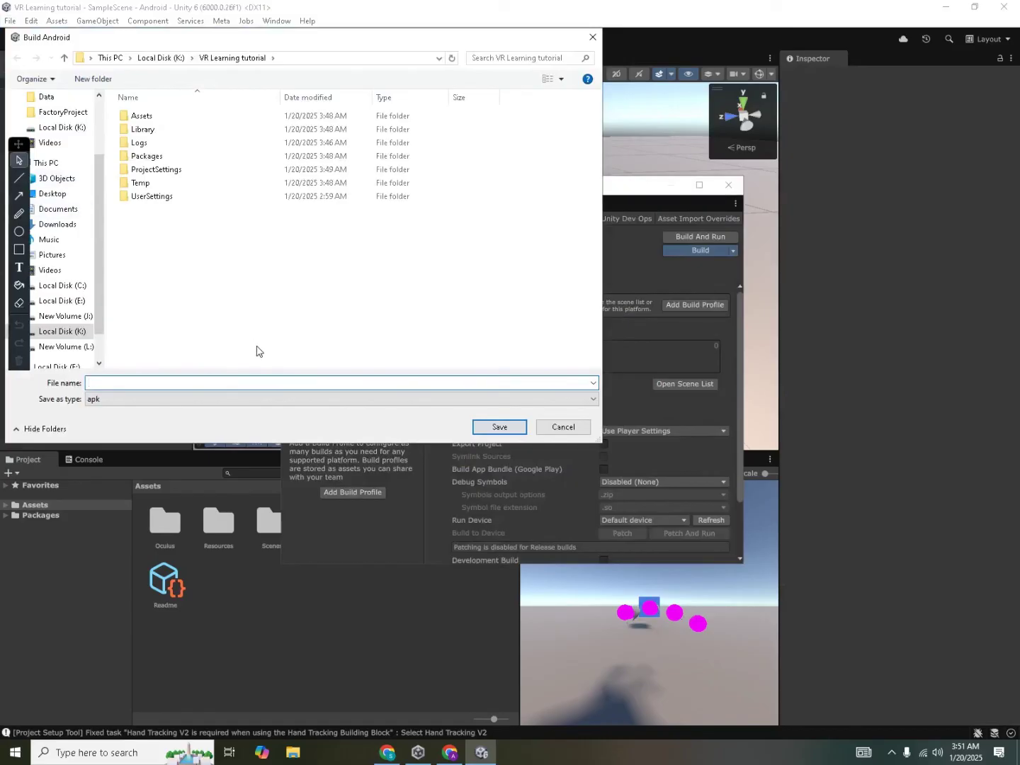
text(TestingVR2025)
key(Return)
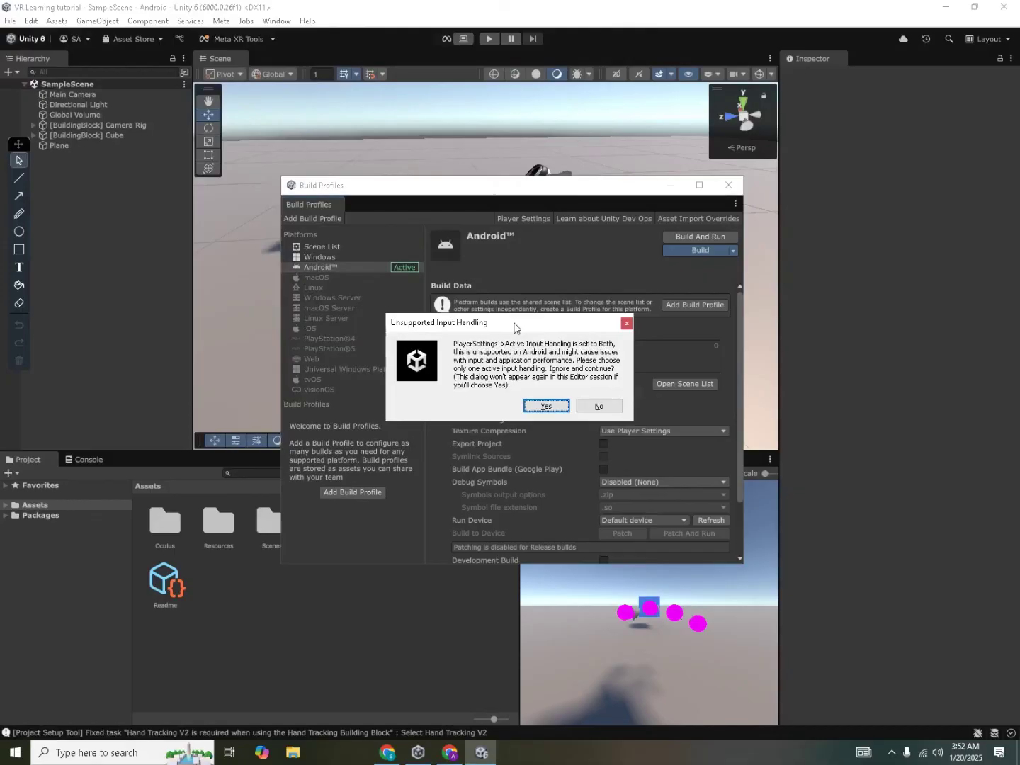
drag(515, 329, 561, 263)
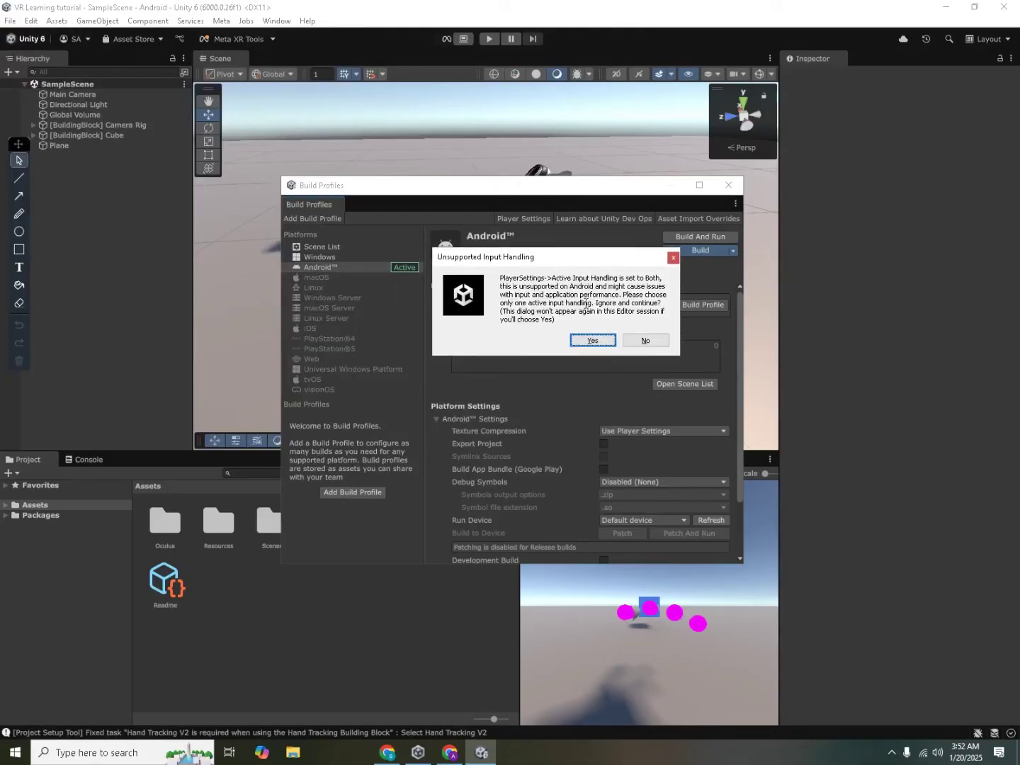
click(592, 341)
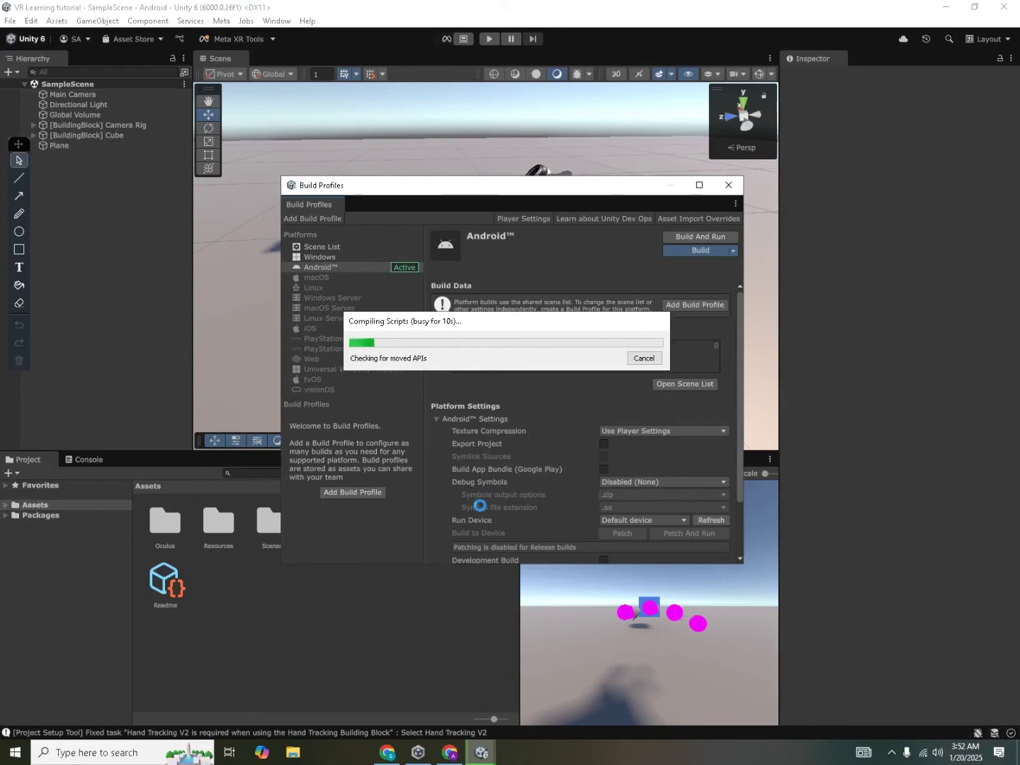
- In Chrome, search for the SideQuest download, examine the Advanced Installer on its Get SideQuest page and return to Unity
click(388, 753)
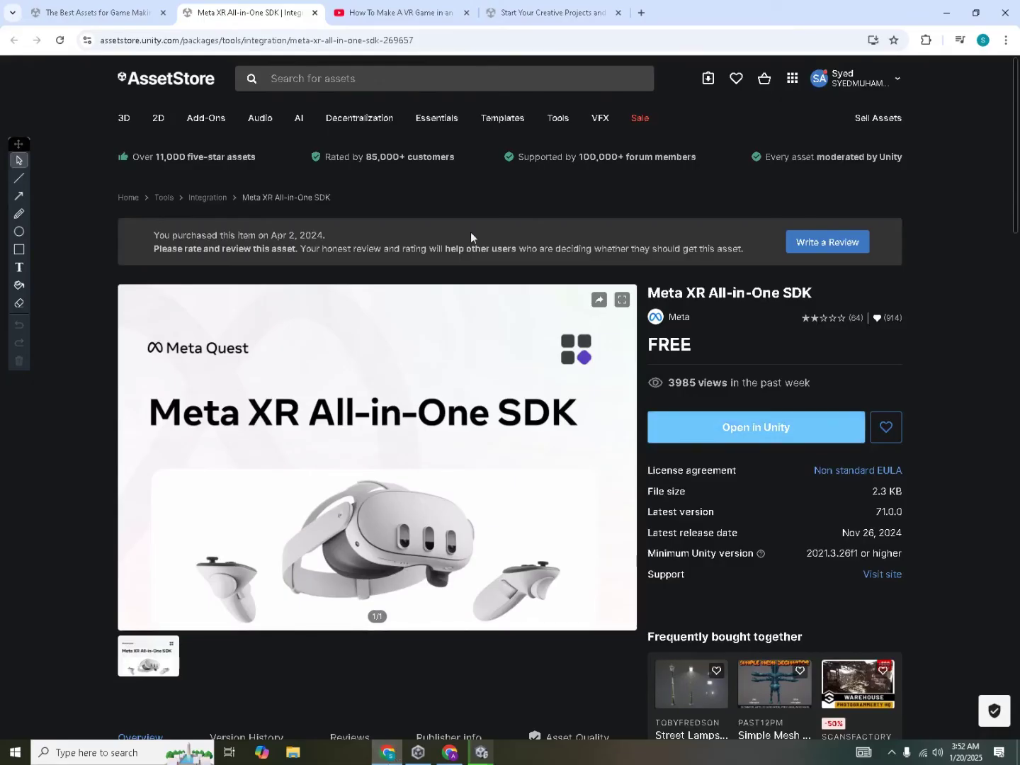
click(639, 13)
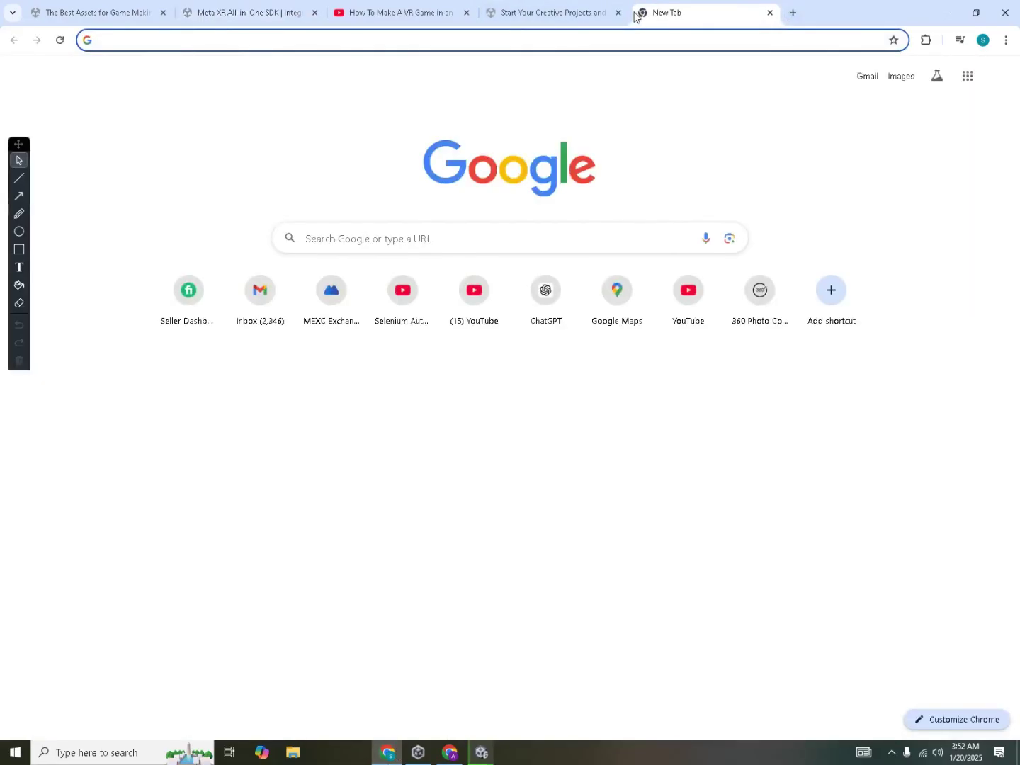
text(download side)
key(Return)
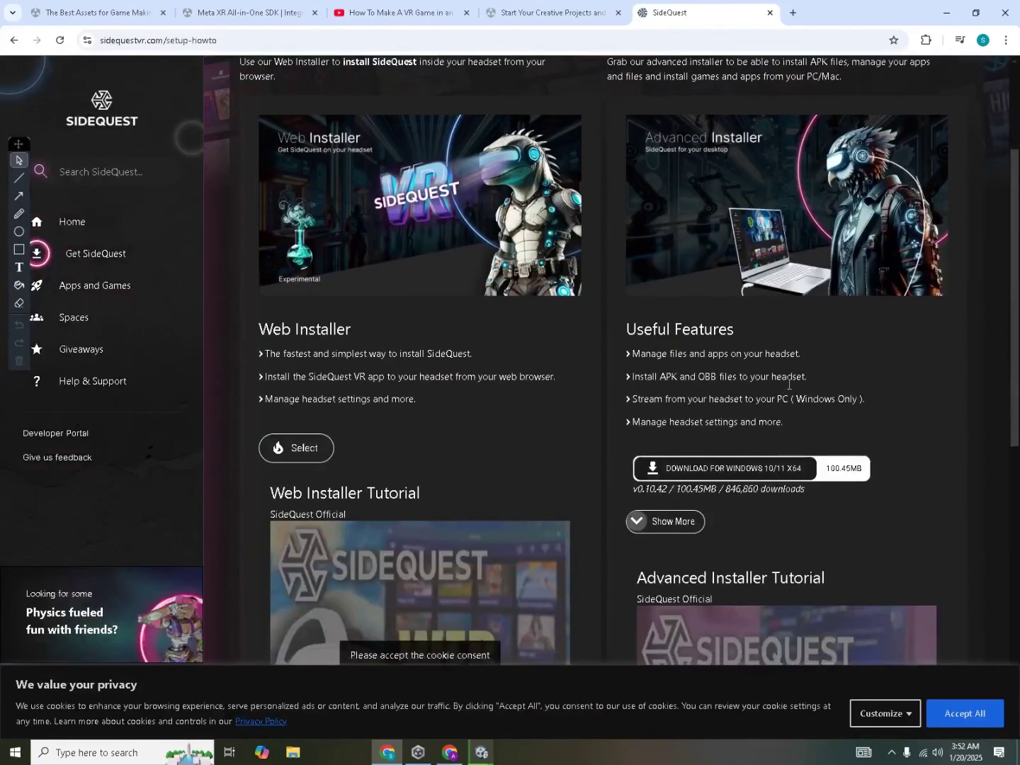
scroll(779, 463, up, 2)
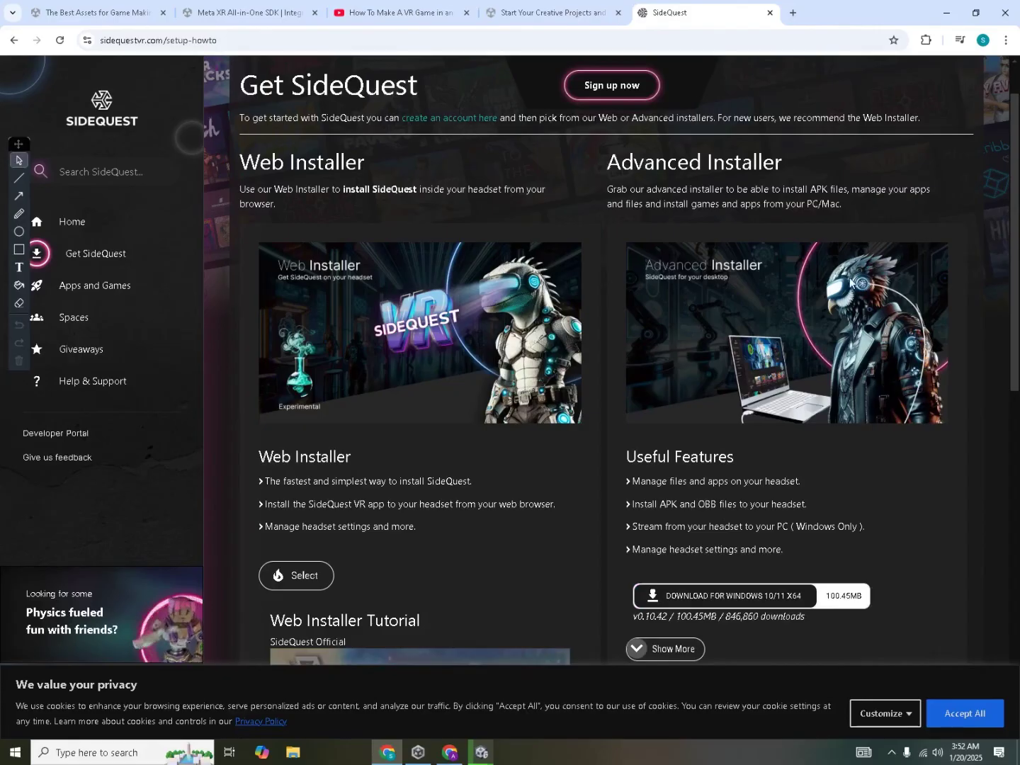
key(alt+Tab)
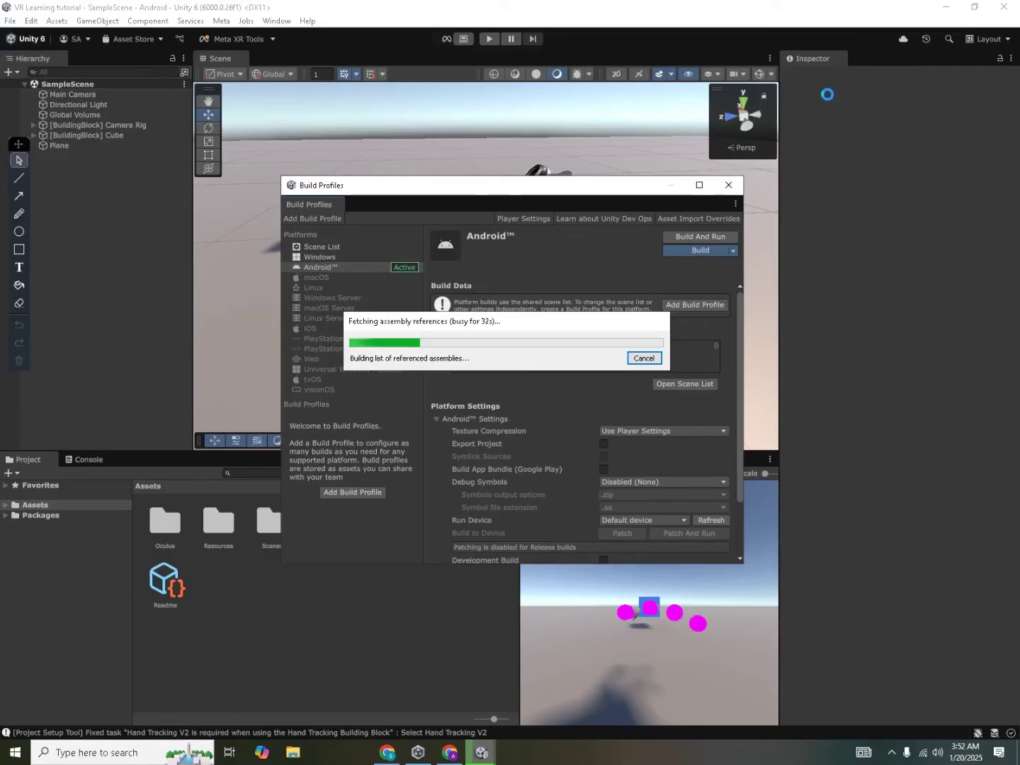
- Open SideQuest, try to install the TestingVR APK from the Desktop on the headset, and close SideQuest
key(super)
text(side)
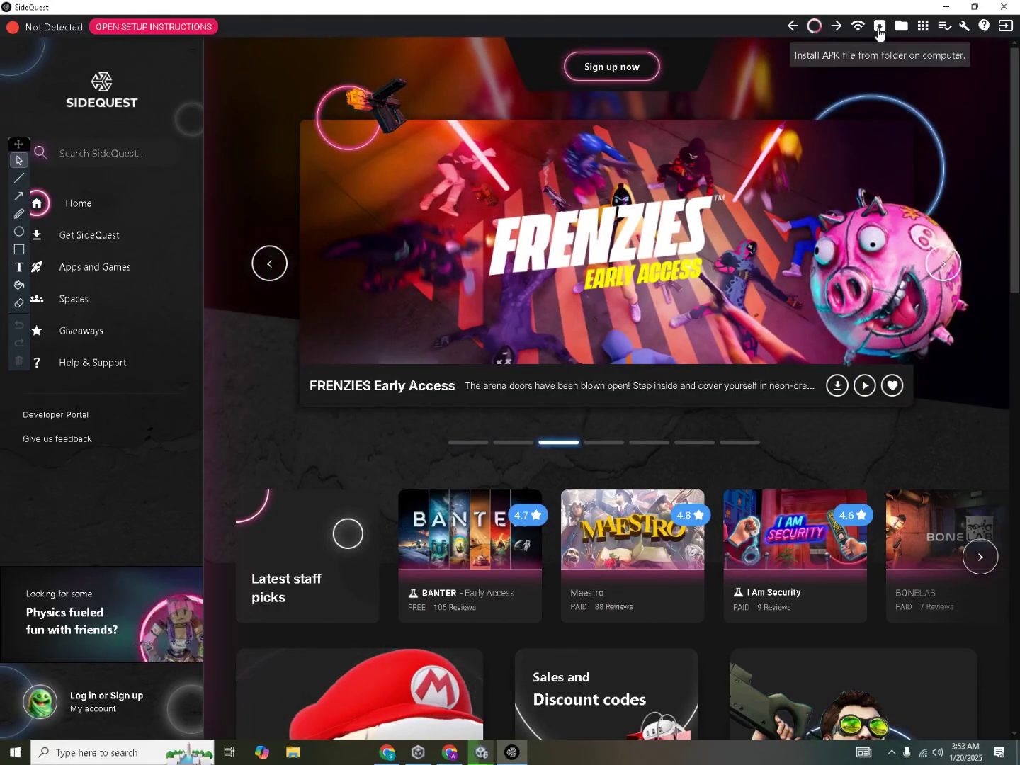
click(879, 30)
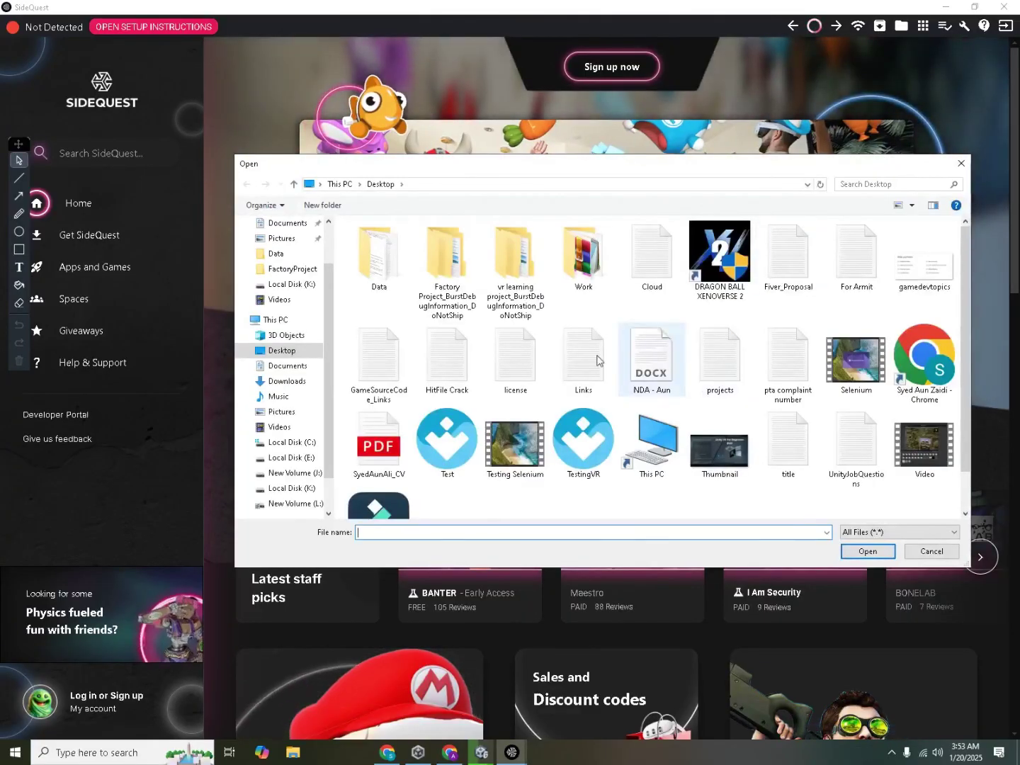
click(606, 468)
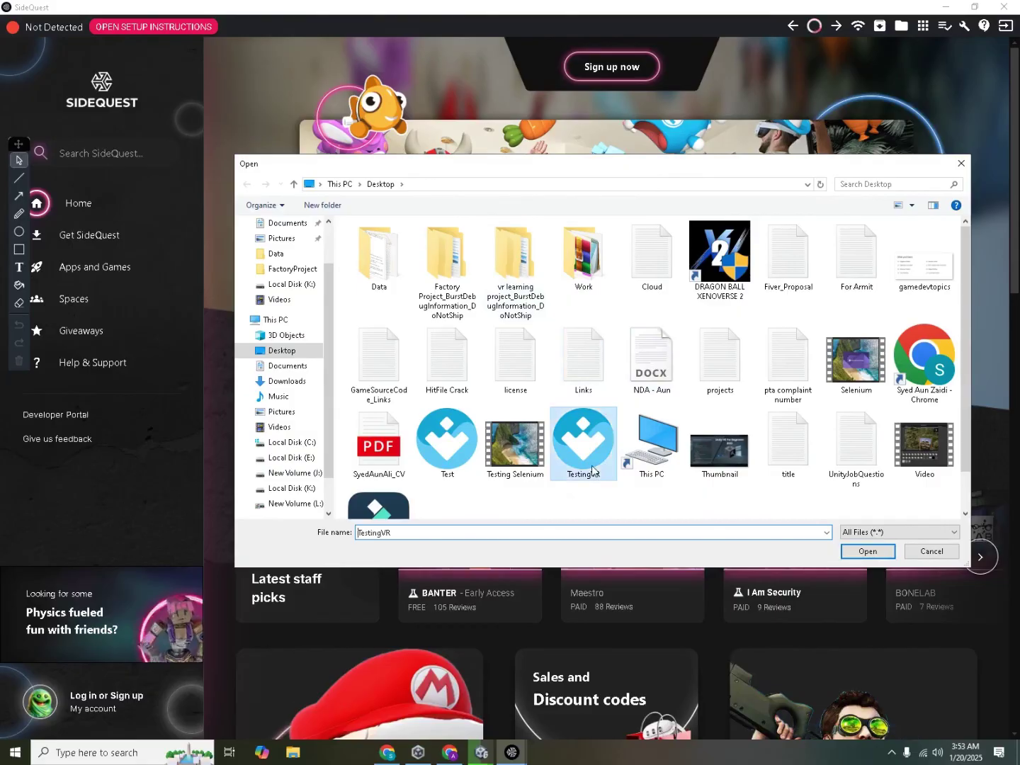
click(868, 552)
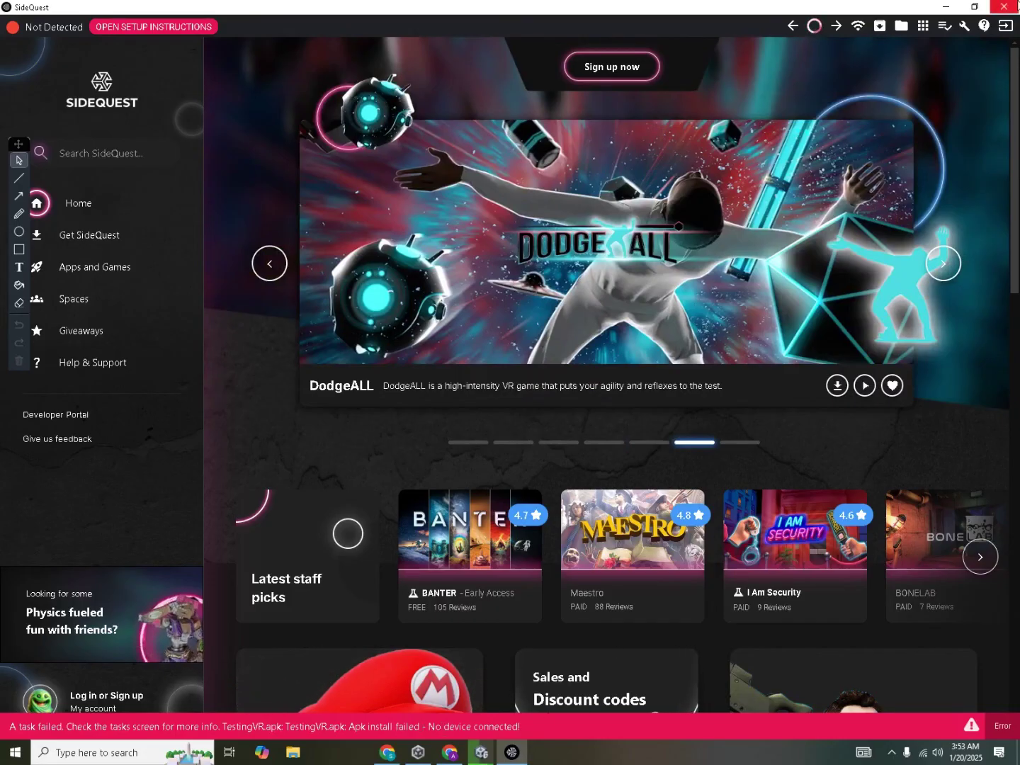
click(1018, 6)
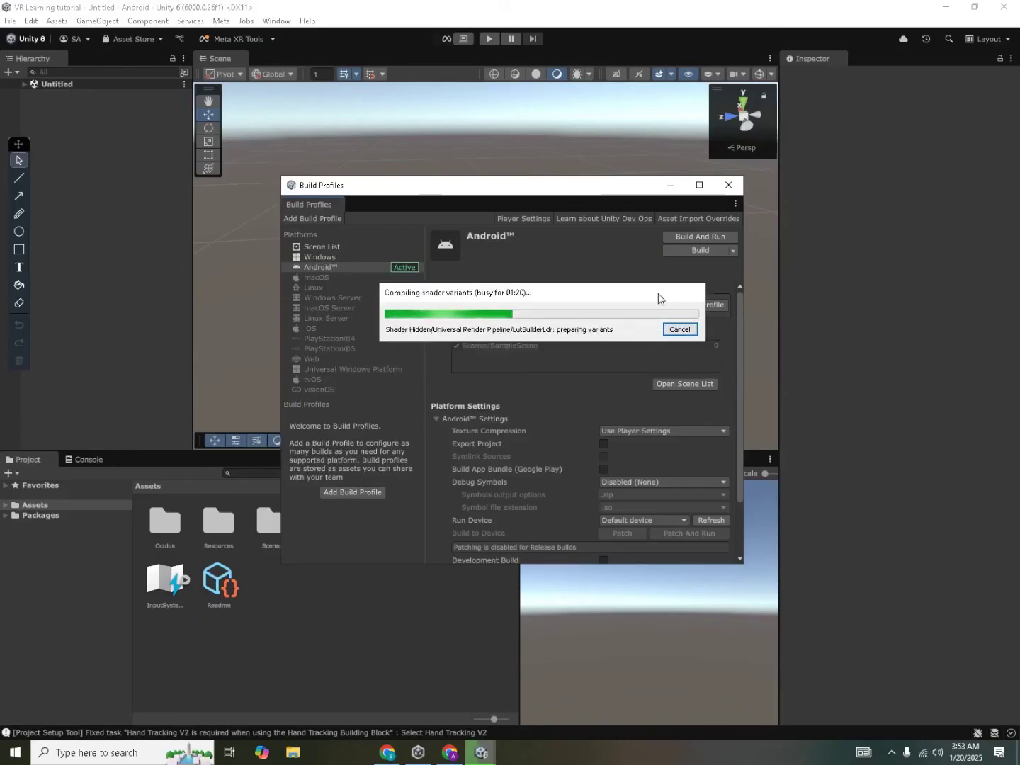